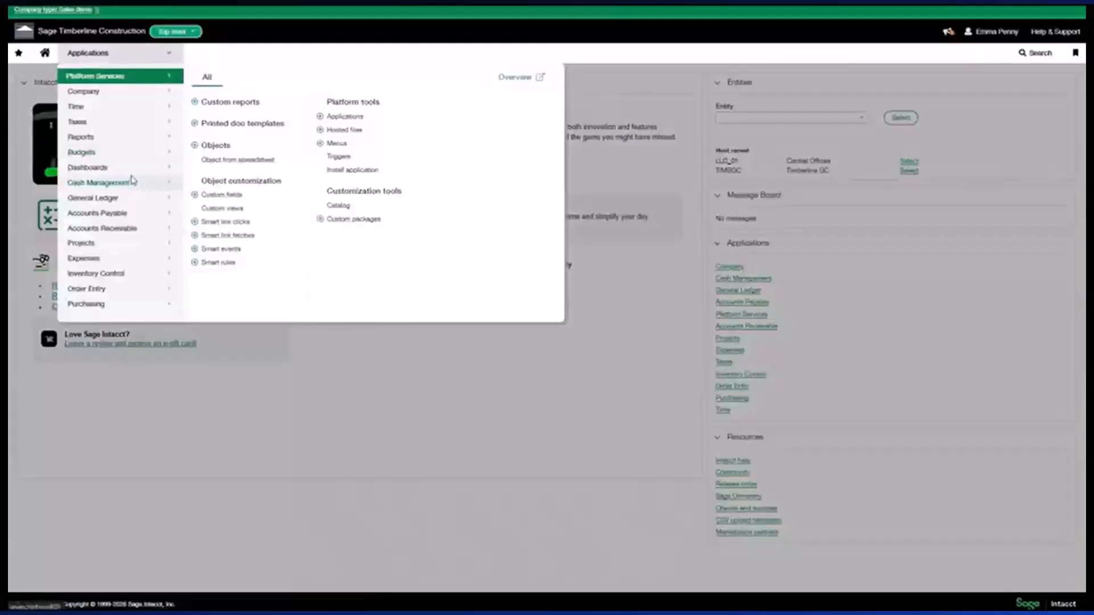
Open the Project Performance dashboard
left_click(137, 169)
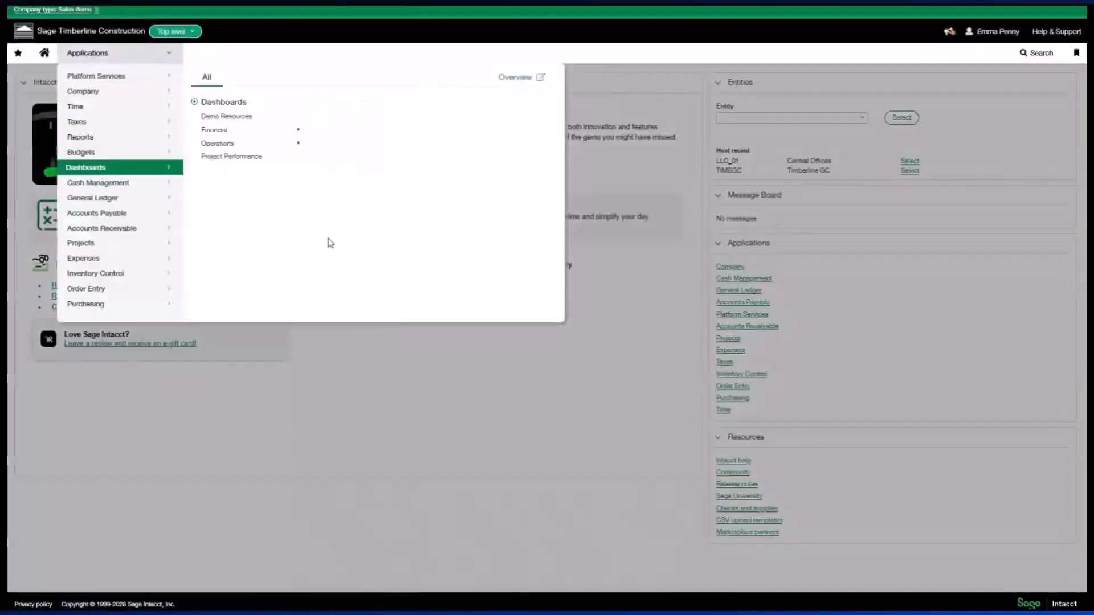
left_click(245, 157)
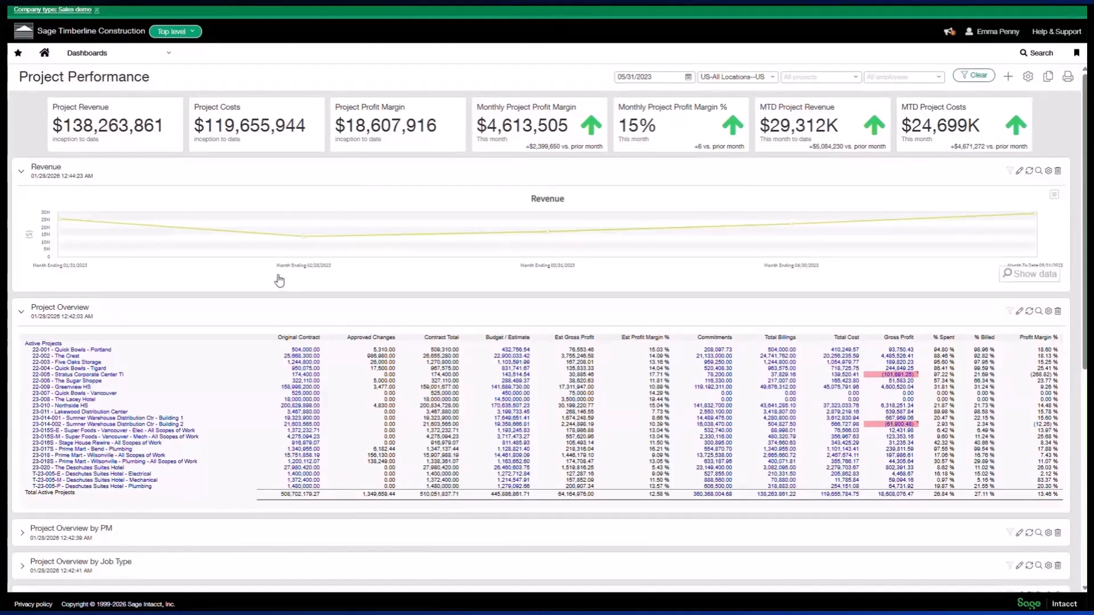
Expand the Project Overview by PM and Project Overview by Job Type sections and review the project figures down to the cost reports
scroll(268, 281, "down", 3)
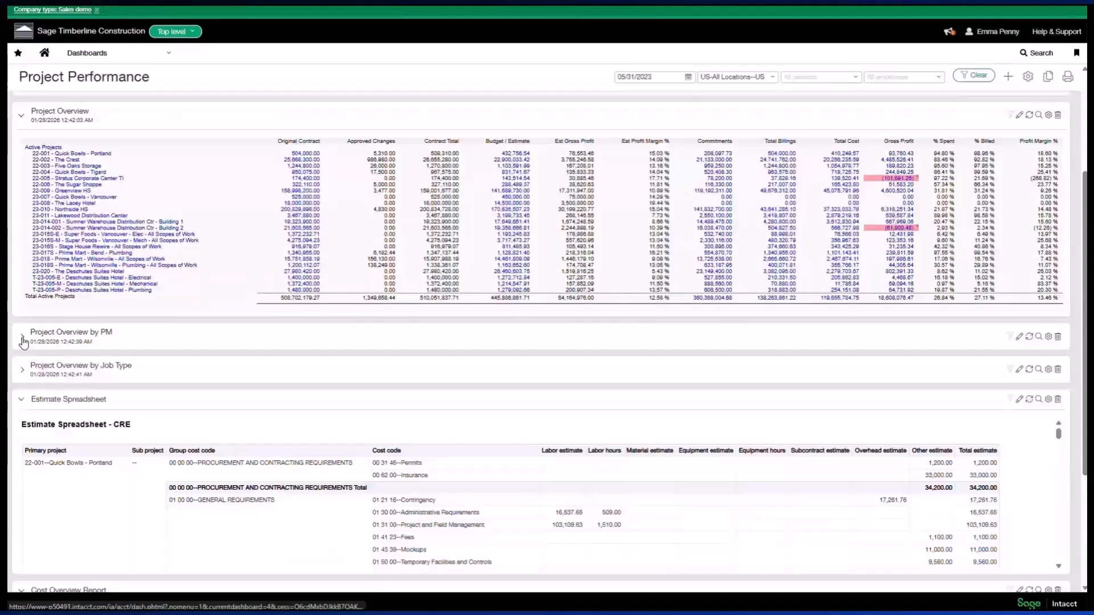
left_click(22, 336)
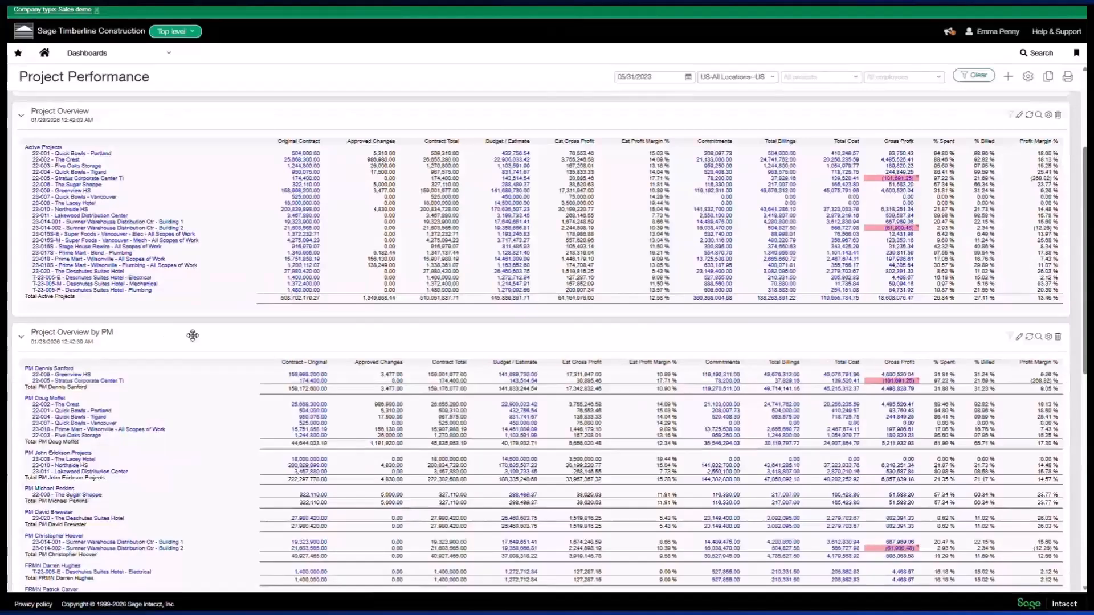
scroll(85, 372, "down", 5)
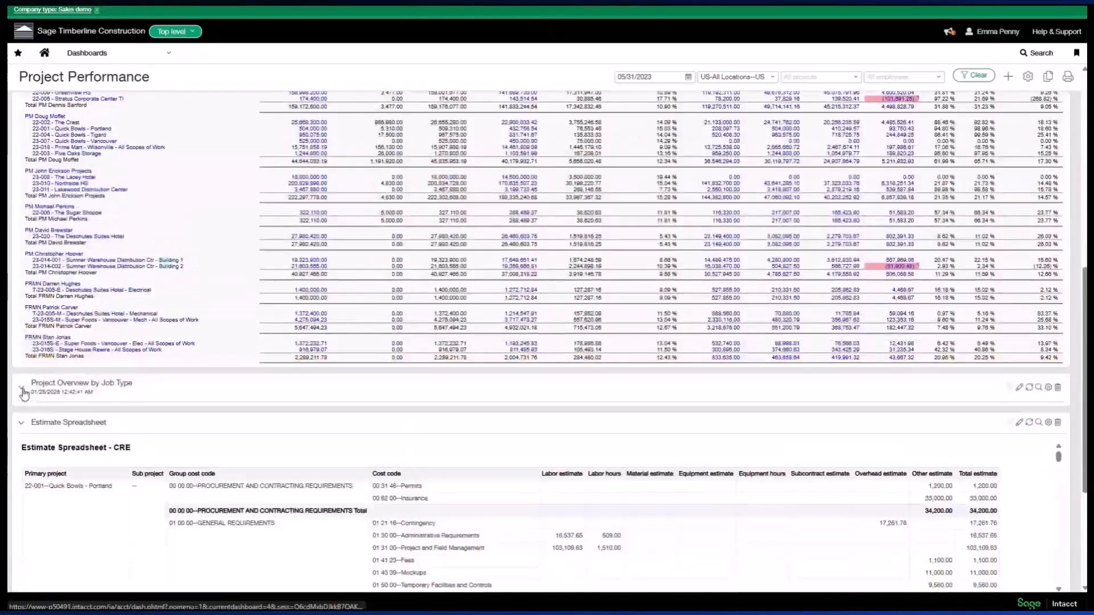
left_click(21, 388)
scroll(161, 377, "down", 1)
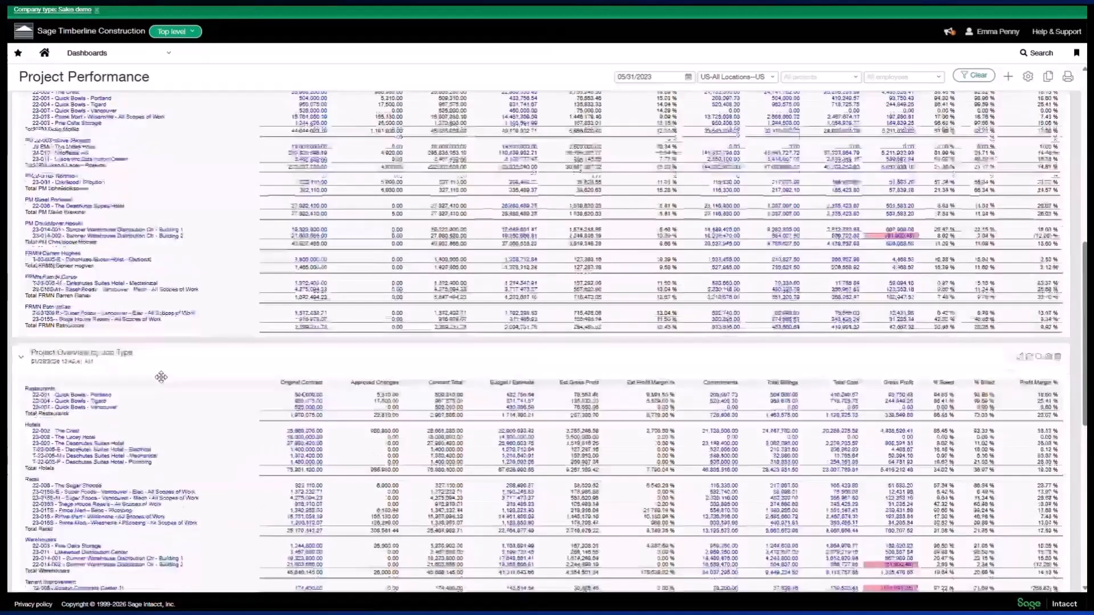
scroll(143, 359, "down", 5)
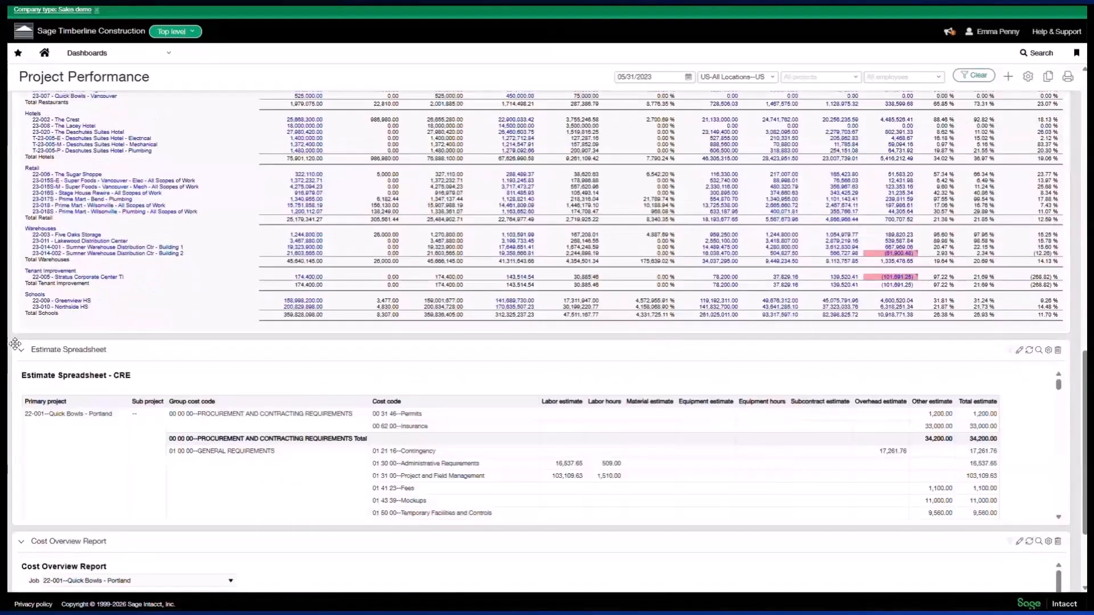
scroll(15, 343, "down", 2)
scroll(15, 343, "up", 1)
scroll(14, 344, "up", 10)
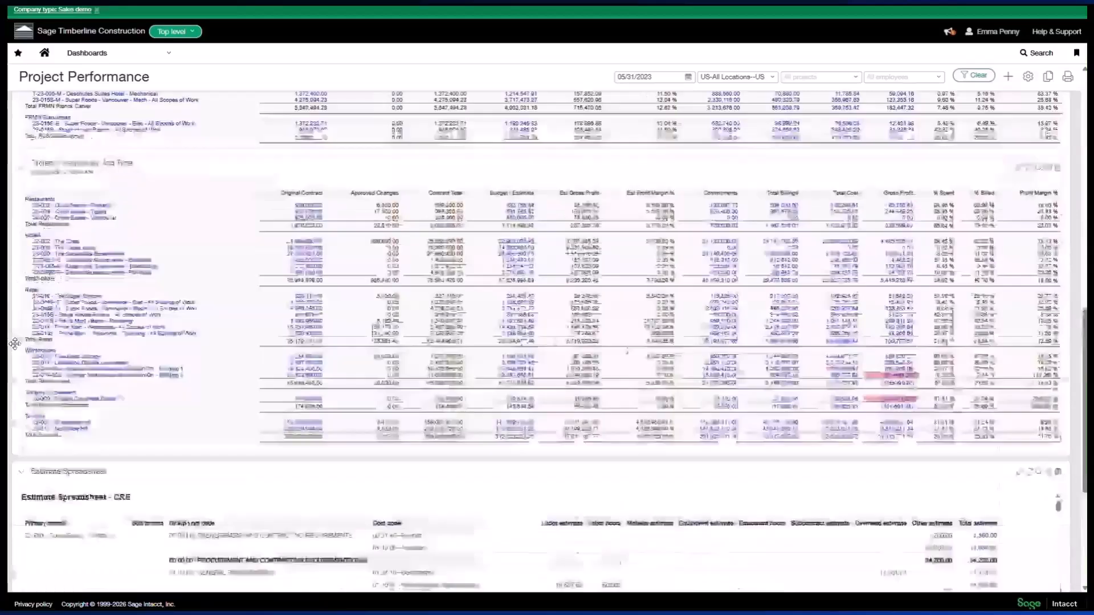
scroll(14, 343, "up", 5)
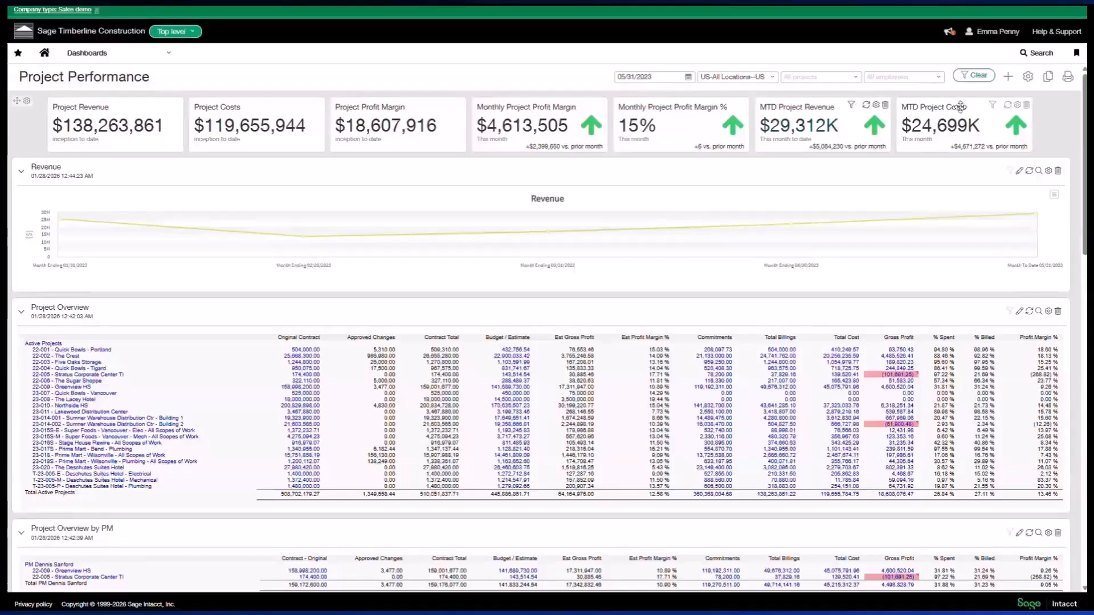
Review which filters are enabled in the dashboard's properties and close them without changes
left_click(1028, 76)
left_click(159, 335)
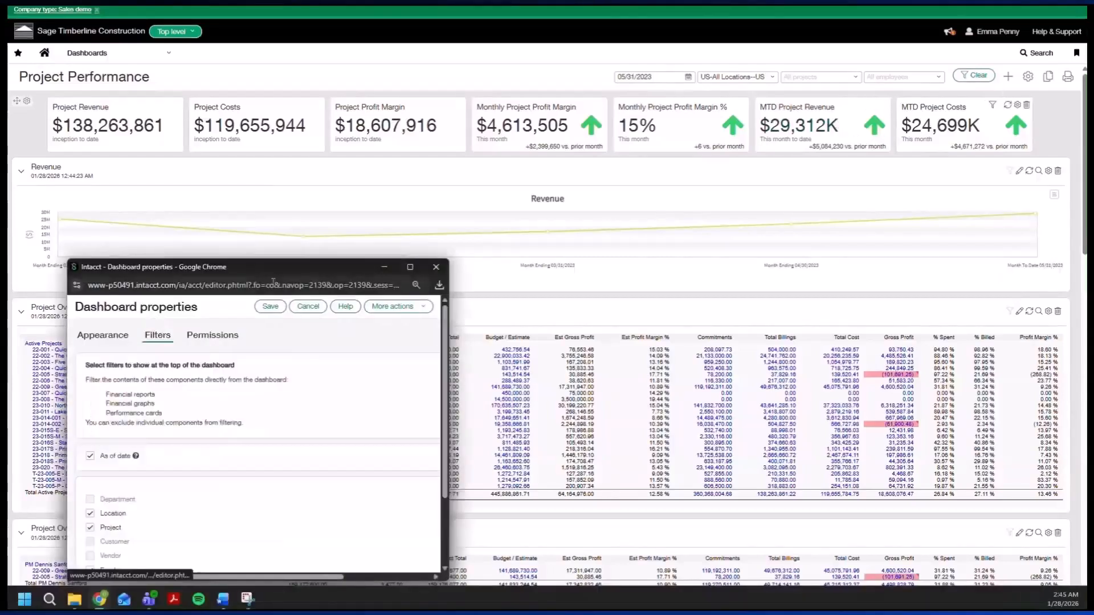
left_click_drag(273, 269, 308, 158)
scroll(278, 373, "down", 2)
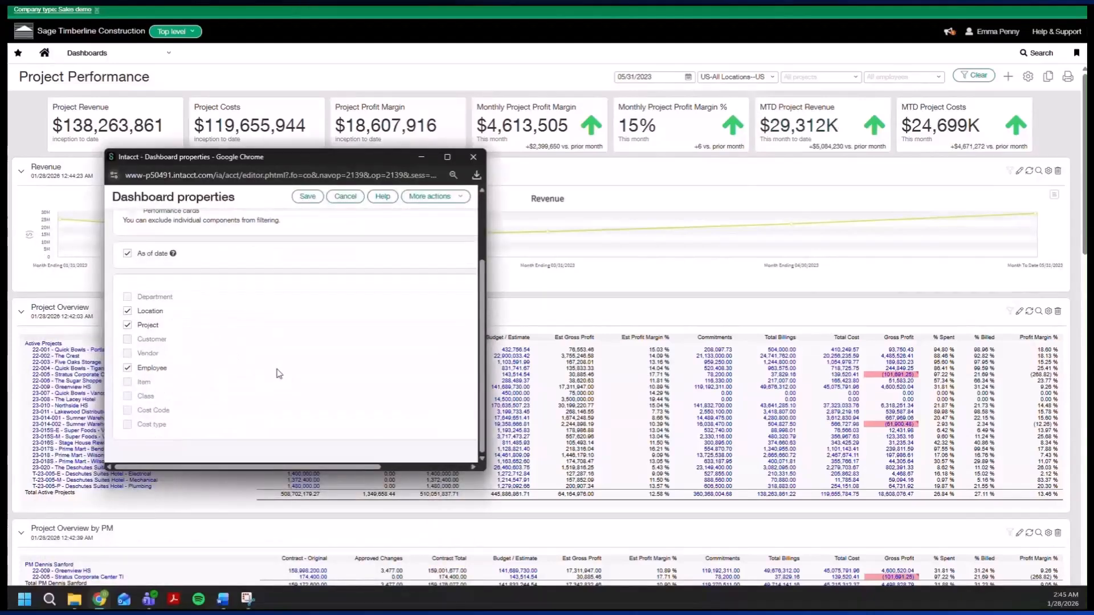
left_click(473, 157)
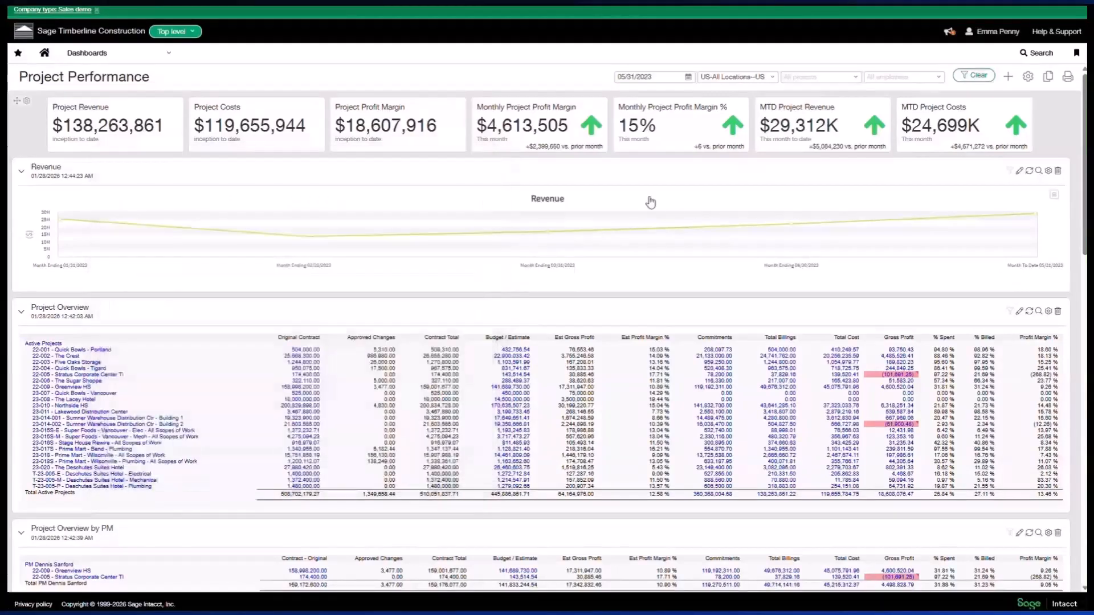
Filter the dashboard to the Hotels project group and apply the filter
left_click(857, 79)
left_click(848, 262)
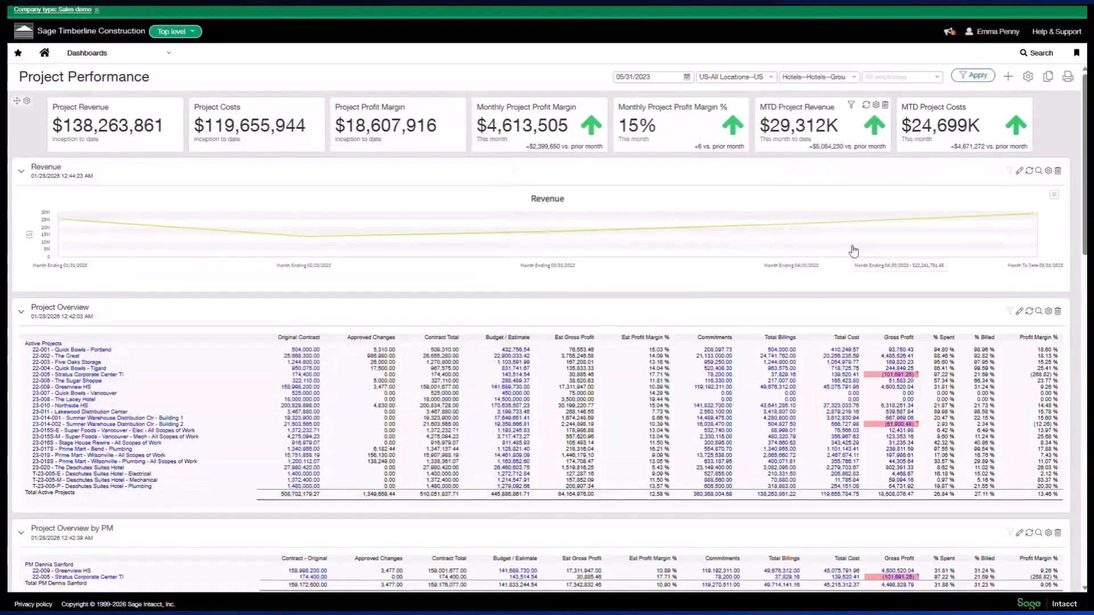
left_click(962, 76)
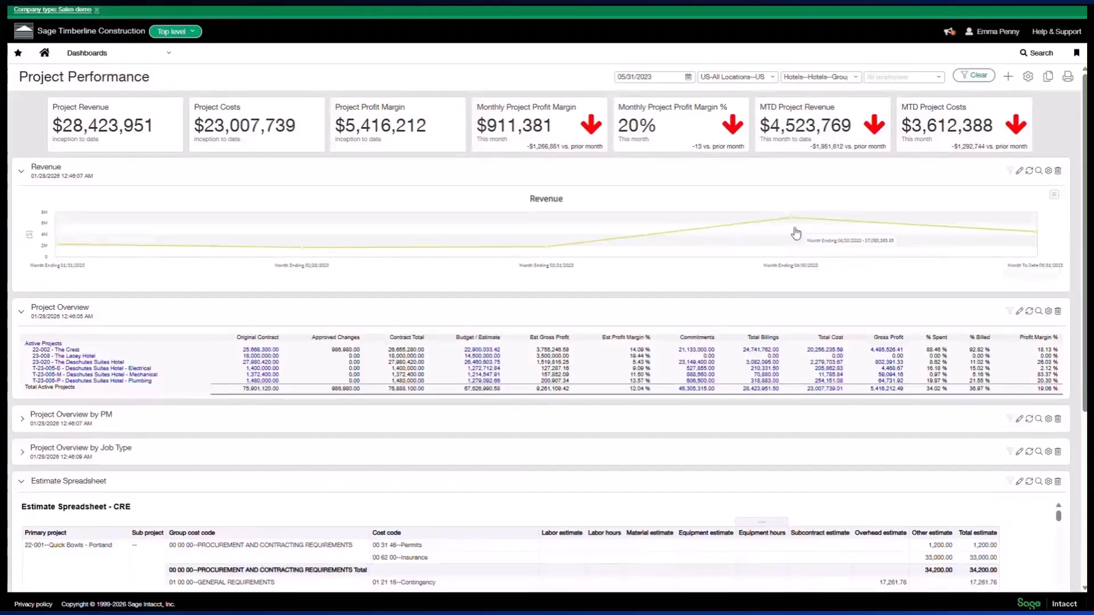
Drill from Monthly Project Profit Margin through the 05/31/2023 labor cost to the first payroll journal entry and export it to Excel
left_click(534, 130)
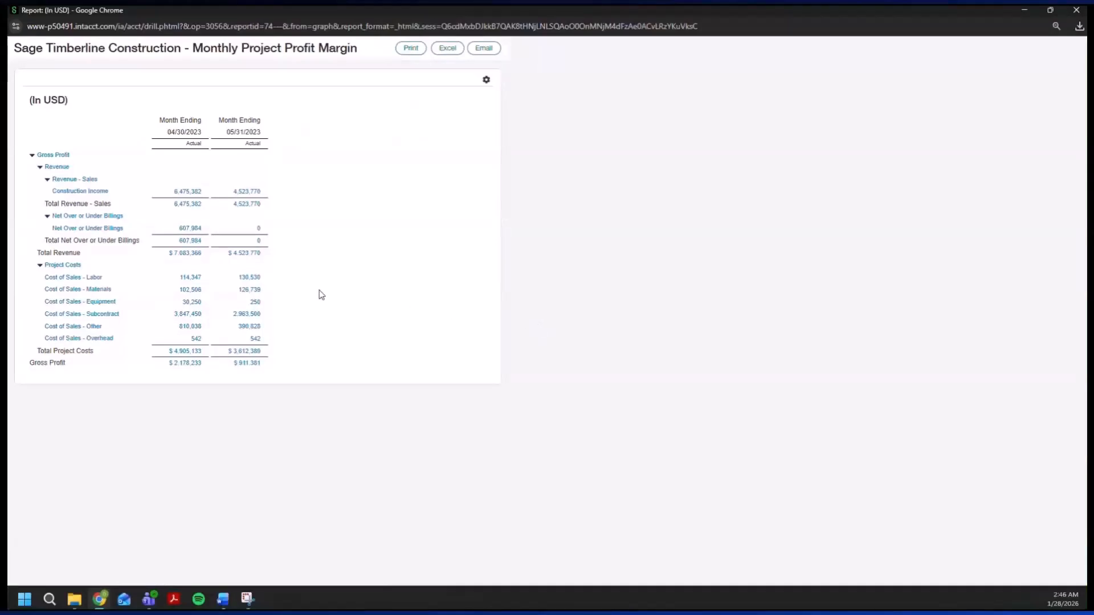
left_click(252, 279)
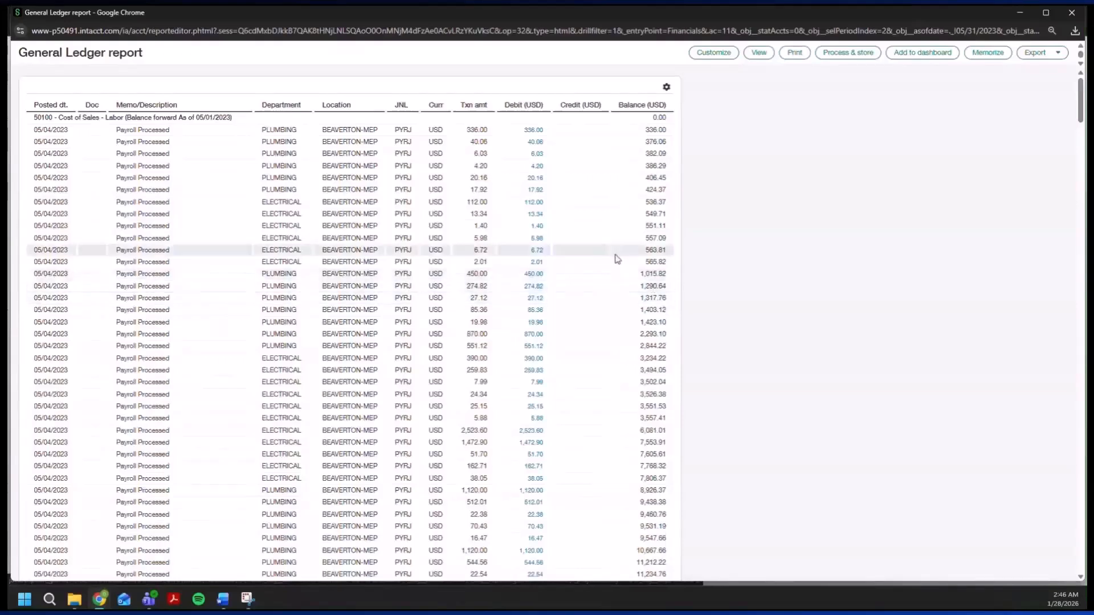
left_click(539, 134)
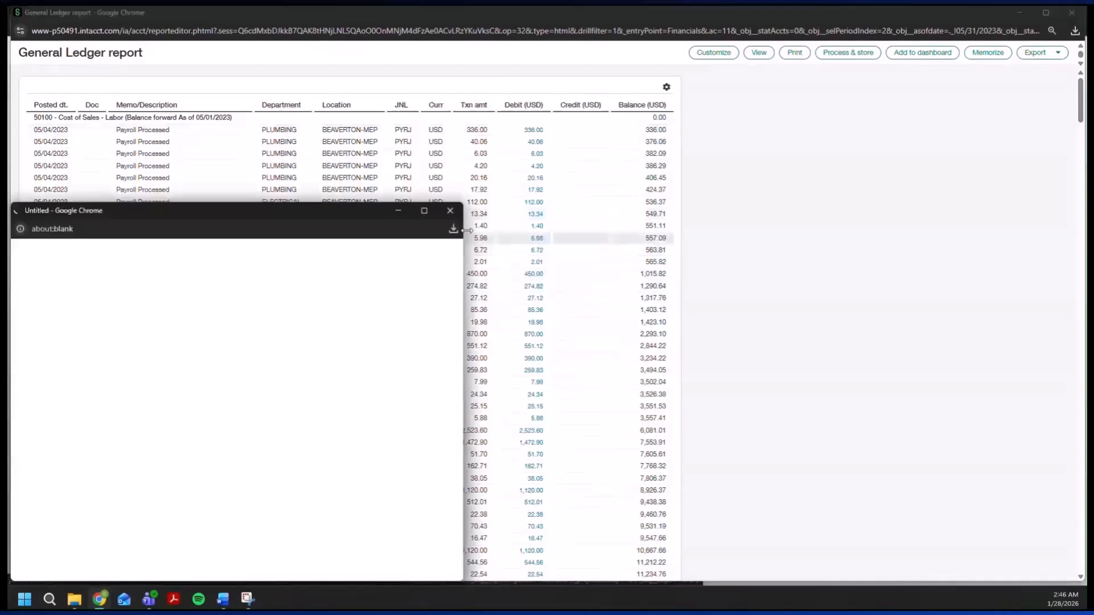
left_click(421, 213)
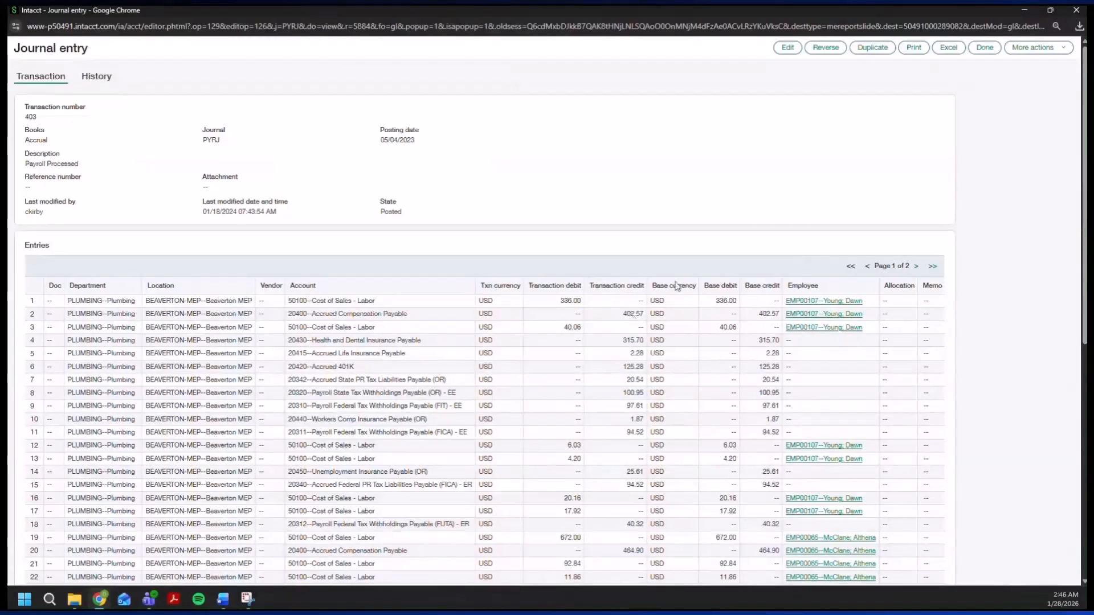
left_click(947, 48)
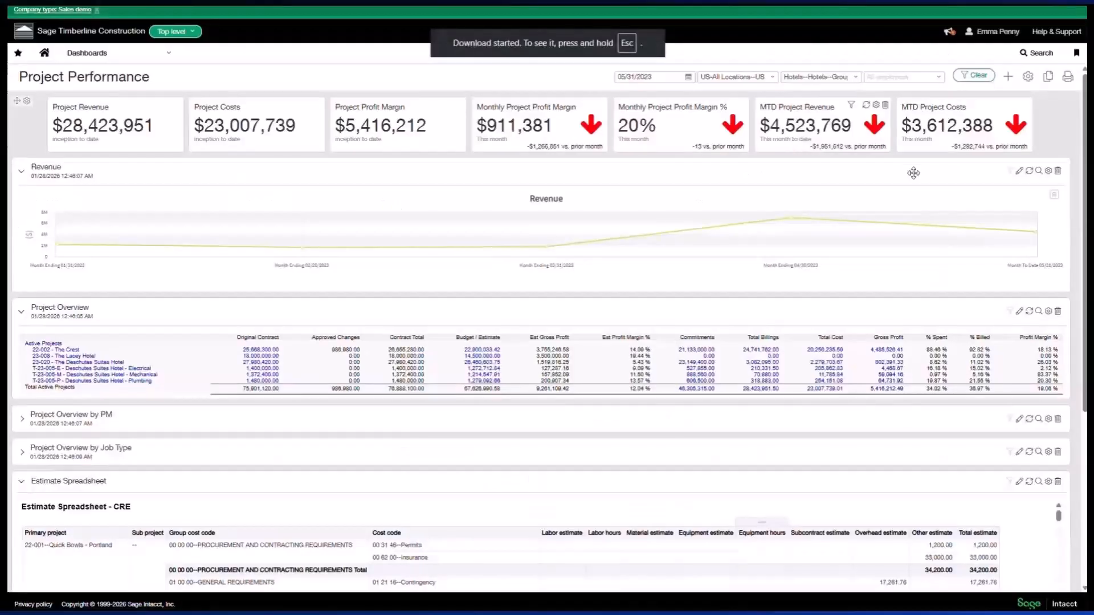
Try to add a new dashboard component of type Performance cards
left_click(1025, 79)
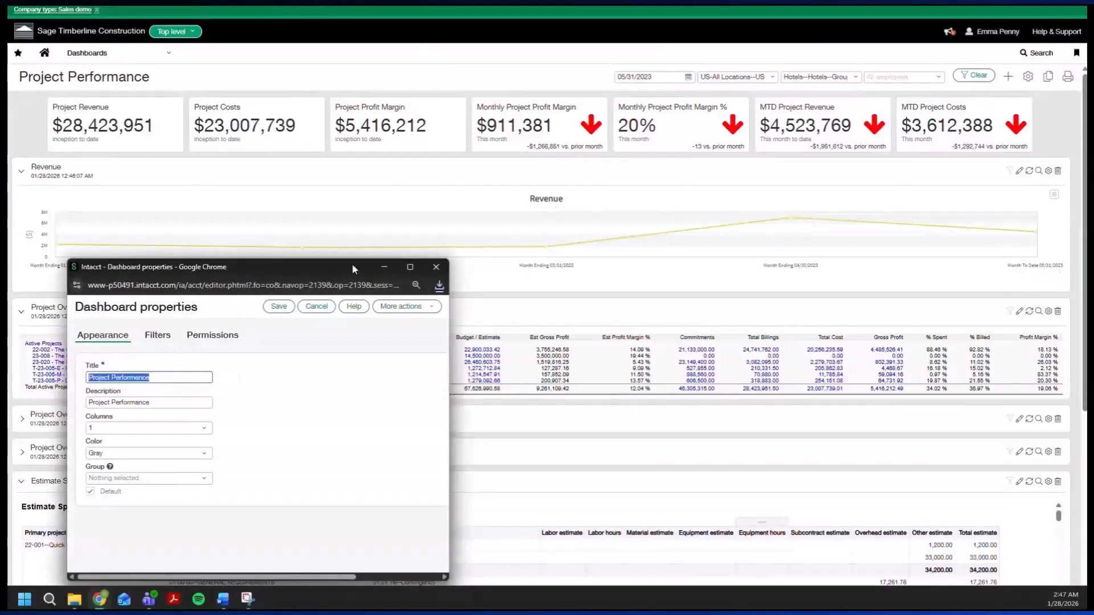
left_click(436, 267)
left_click(1008, 76)
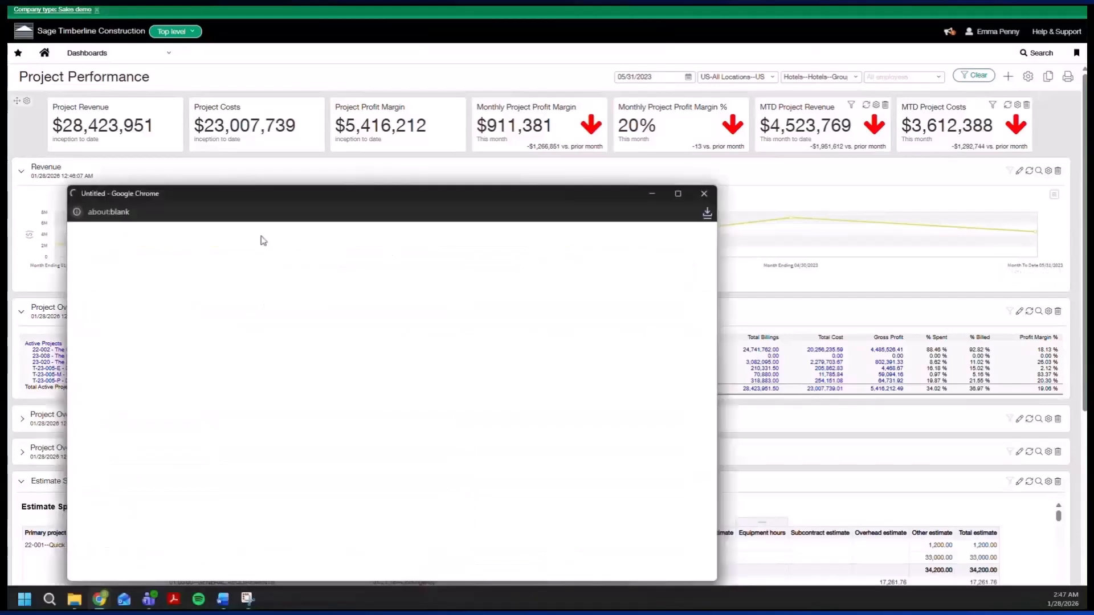
left_click(214, 281)
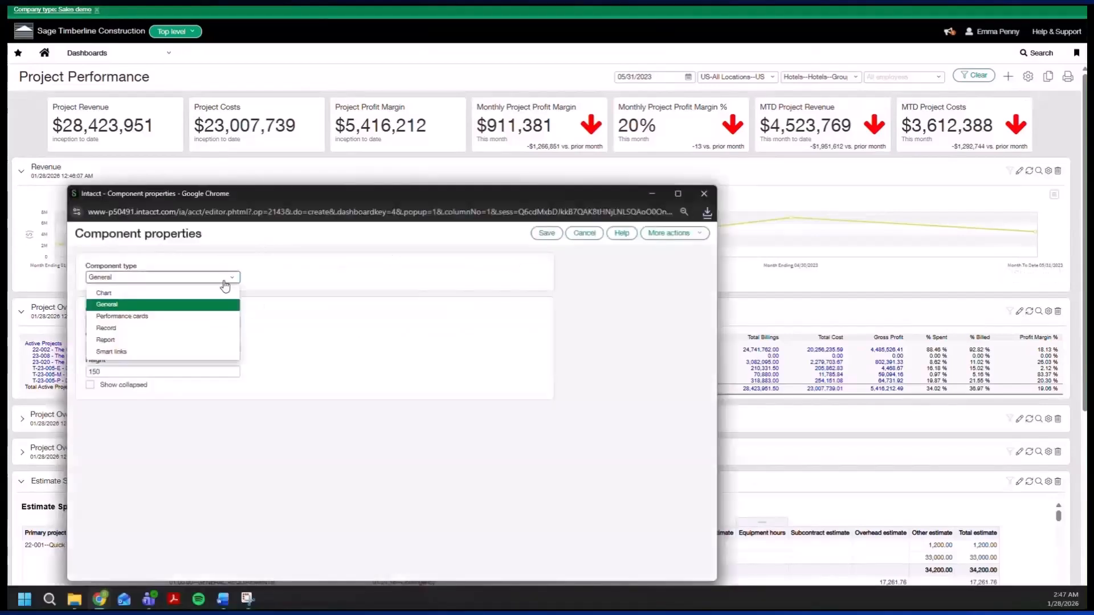
left_click(176, 323)
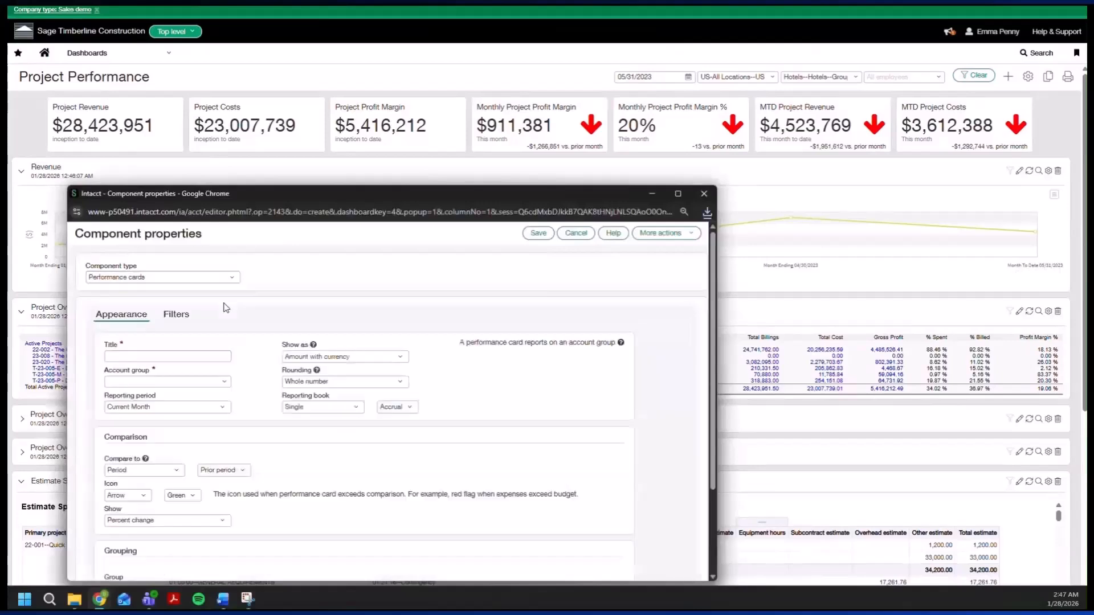
left_click(227, 383)
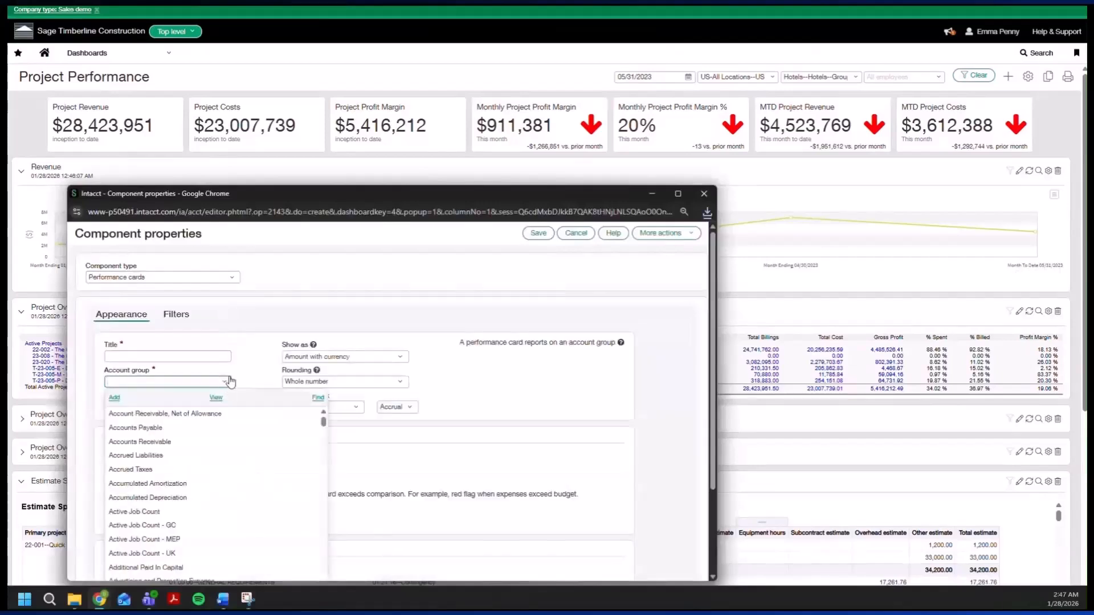
left_click_drag(335, 196, 391, 116)
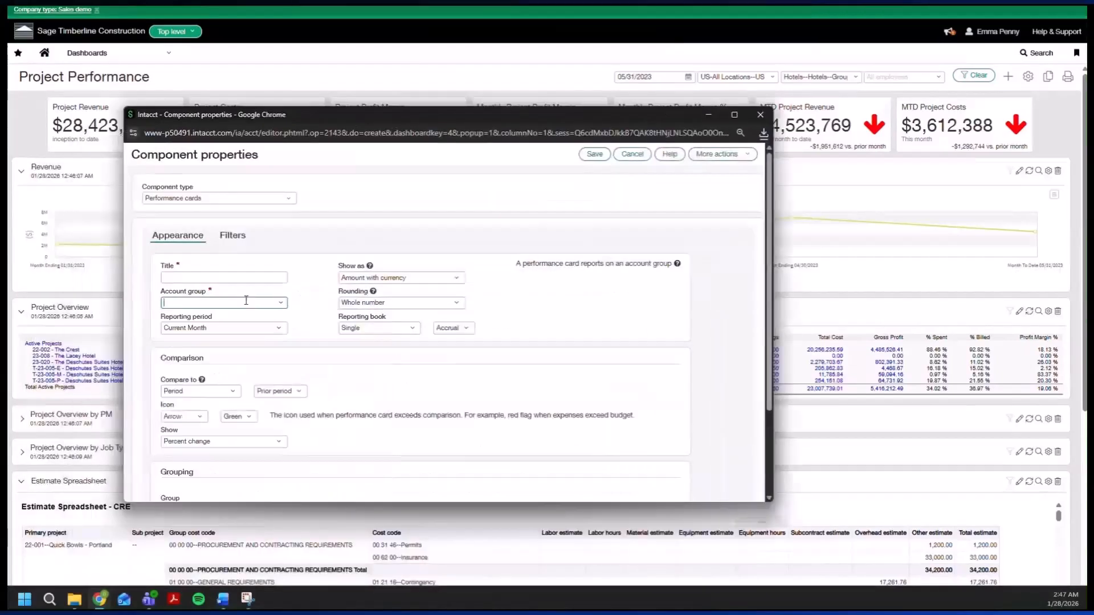
Search the new card's account groups for "active" and "employe", and discard the component without saving
left_click(247, 302)
type("active")
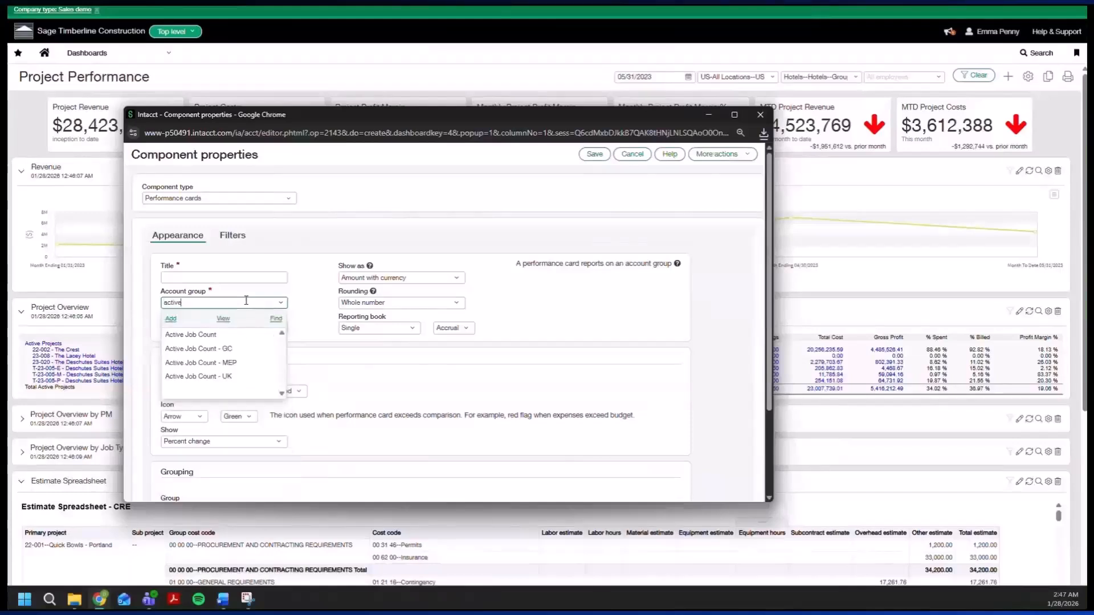
key("ctrl+a")
type("employ")
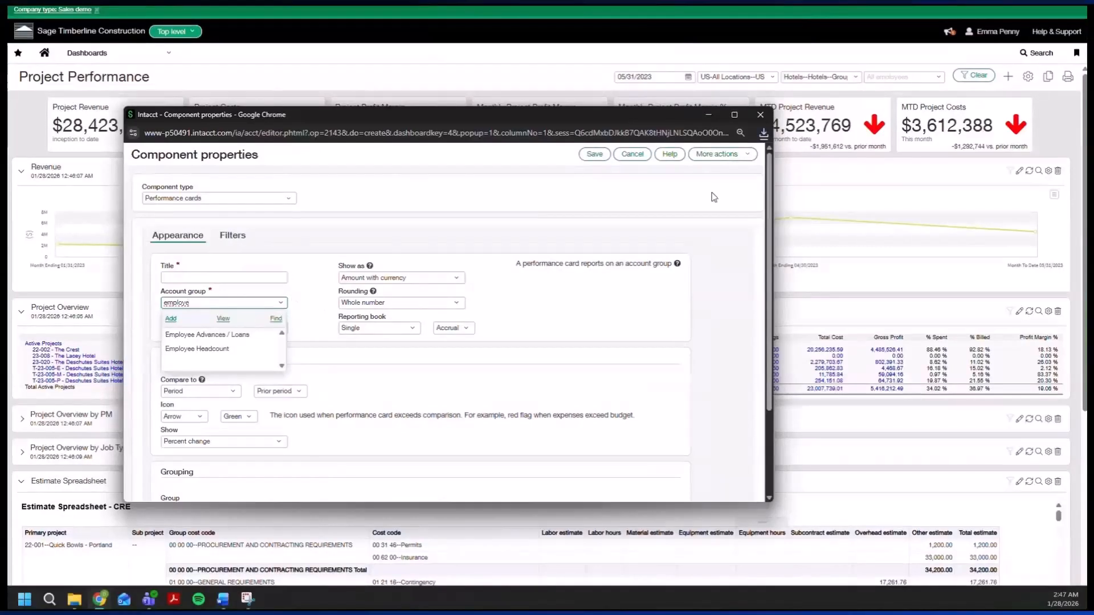
left_click(760, 115)
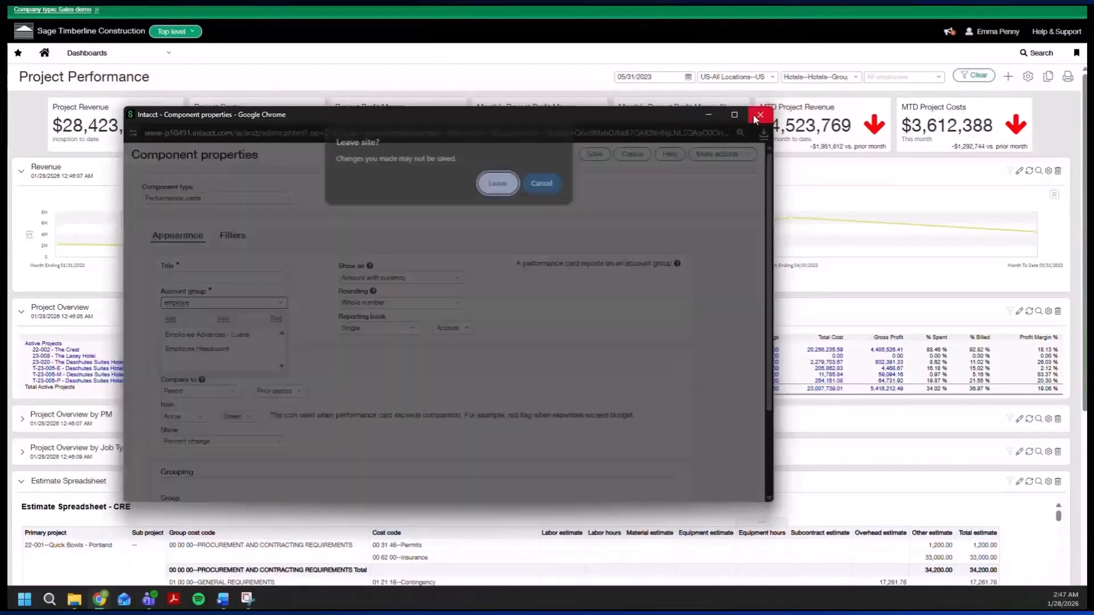
left_click(491, 185)
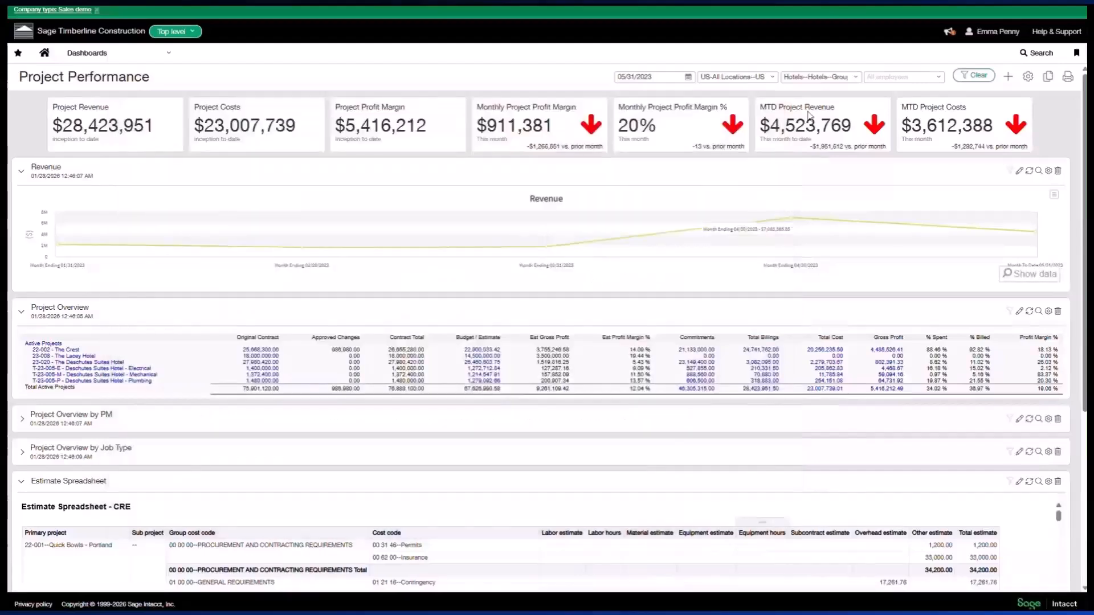
Remove the Hotels project group filter and reapply the dashboard filters for all projects
left_click(819, 76)
left_click(914, 106)
left_click(973, 75)
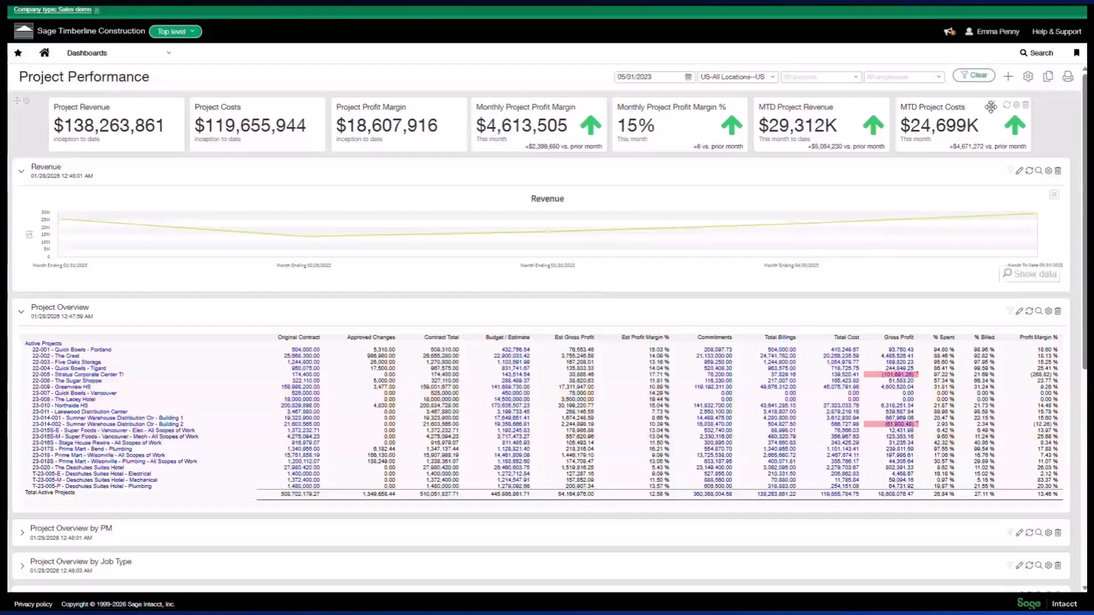
Add a dashboard component of type Report, showing the Financials report Balance Sheet - Condensed
left_click(1009, 77)
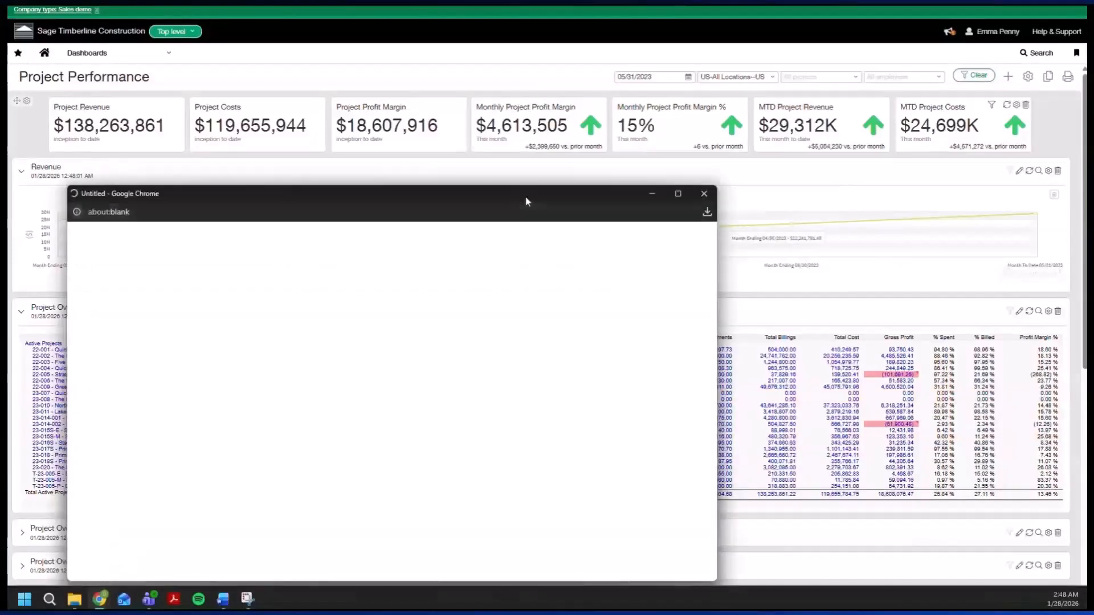
left_click(224, 277)
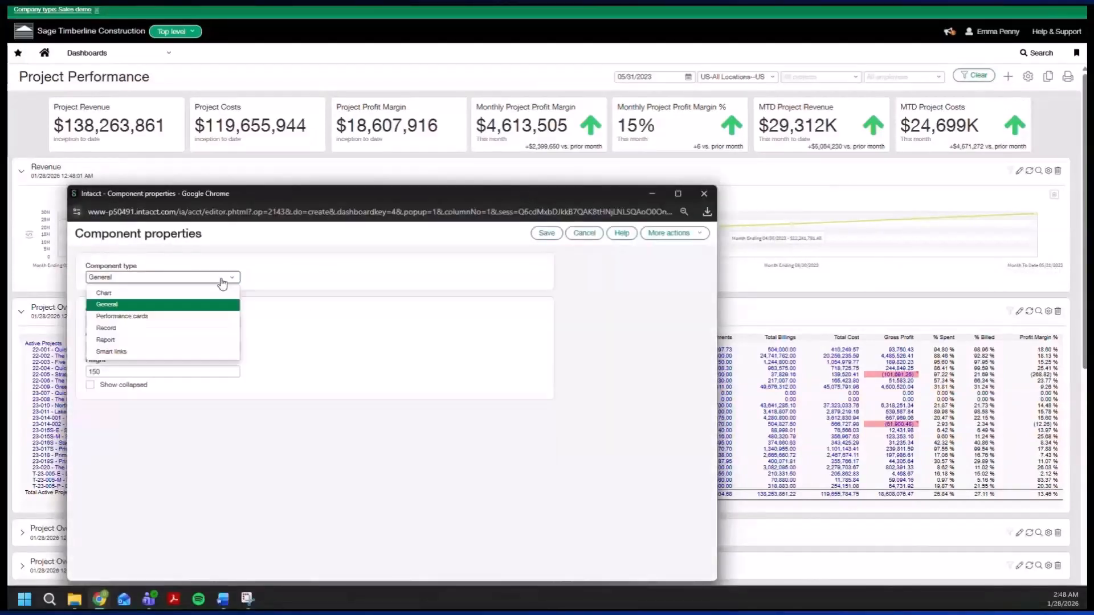
left_click(142, 341)
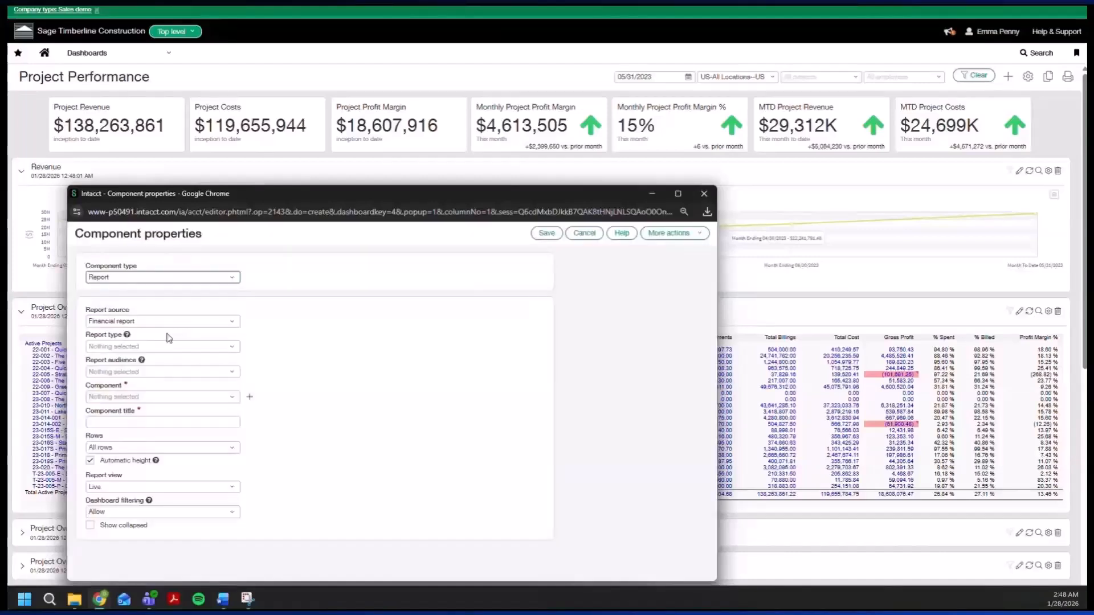
left_click(165, 347)
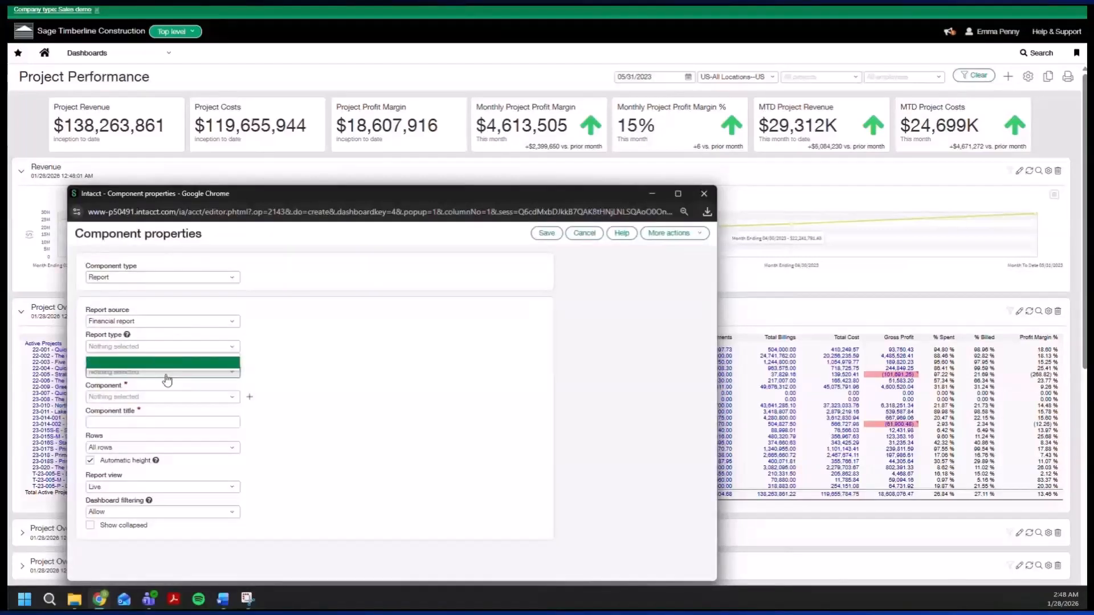
left_click(165, 364)
left_click(226, 397)
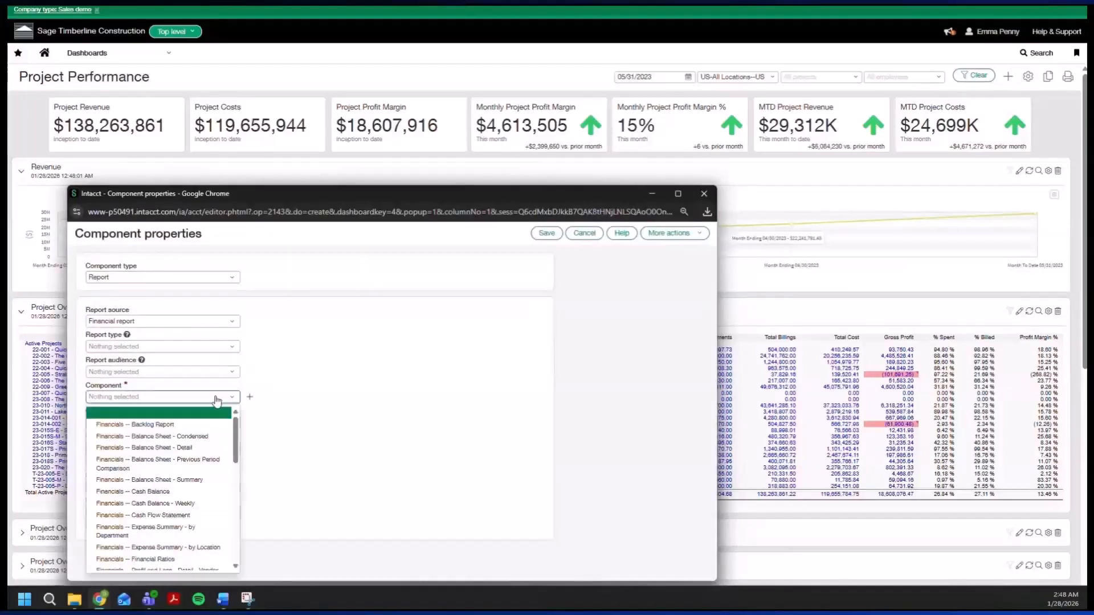
left_click(195, 436)
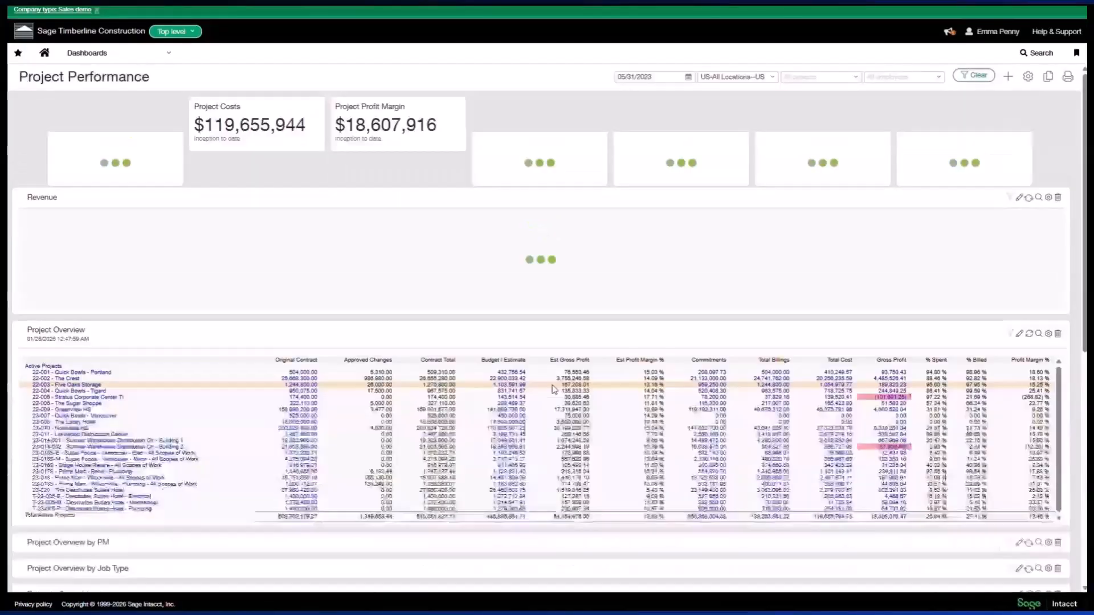
Delete the Balance Sheet - Condensed component from the Project Performance dashboard
scroll(552, 383, "down", 8)
scroll(496, 492, "down", 5)
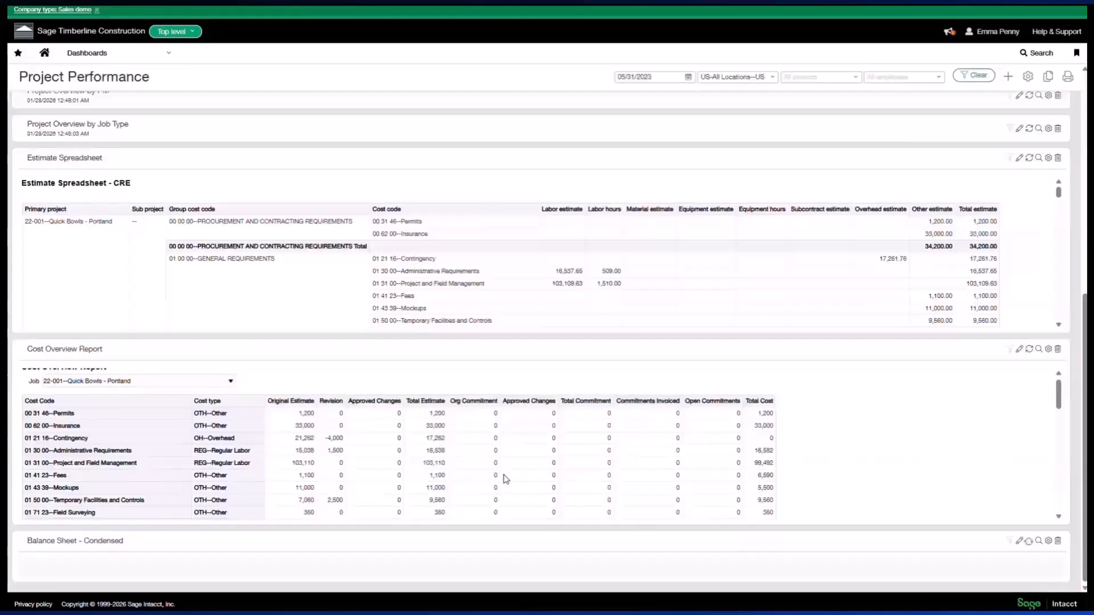
scroll(572, 530, "down", 2)
scroll(565, 463, "down", 3)
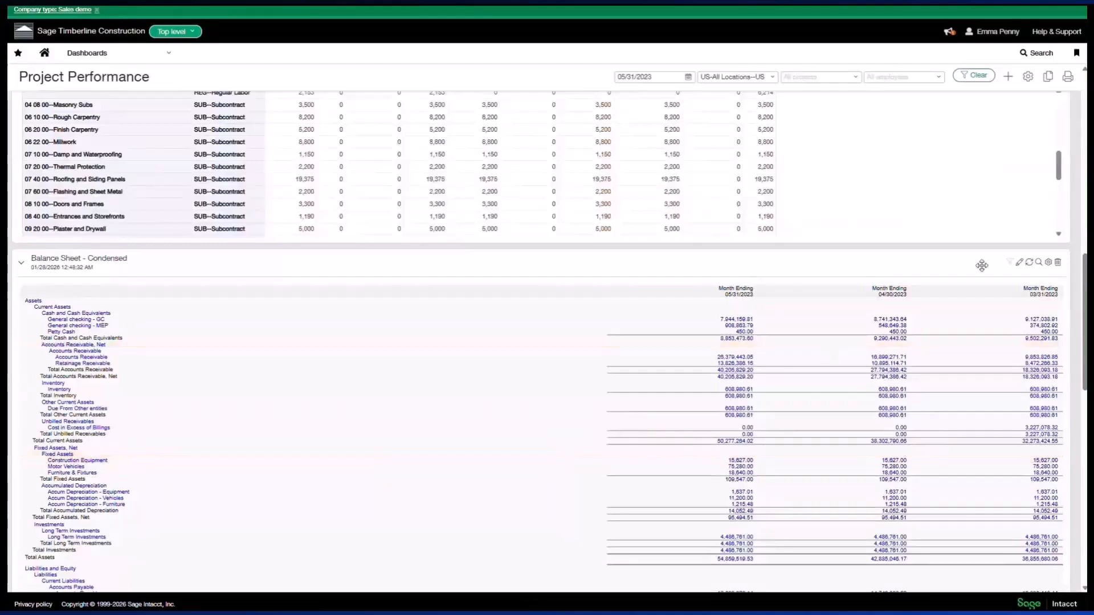
left_click(1057, 264)
key("Return")
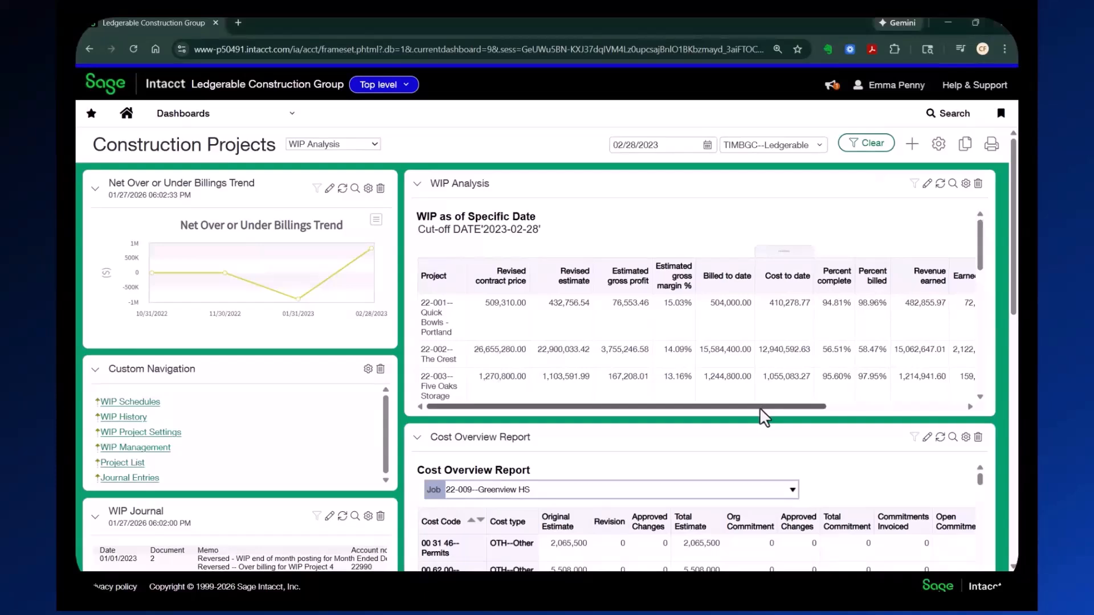
Examine all columns of the WIP Analysis and Cost Overview Report, including the jobs available for the cost overview
left_click_drag(760, 409, 906, 408)
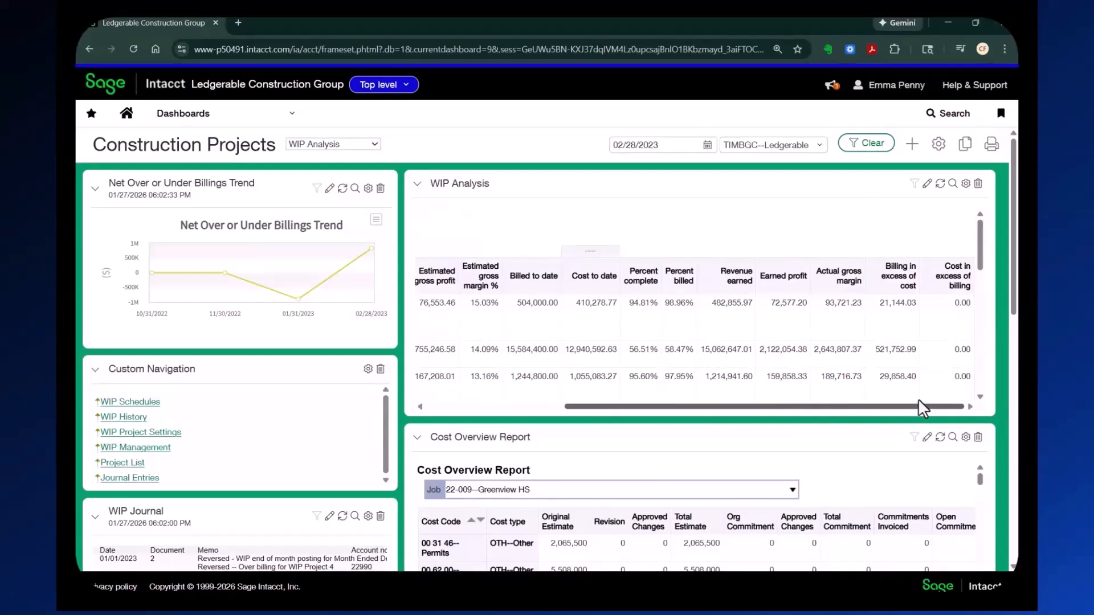
left_click_drag(919, 400, 717, 412)
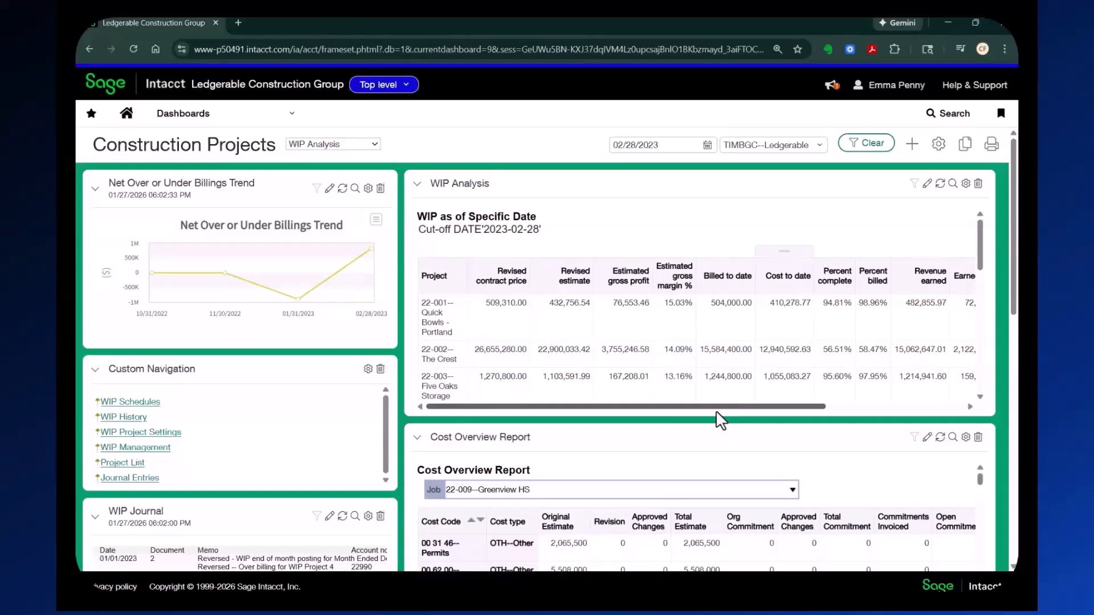
left_click_drag(1015, 225, 1016, 316)
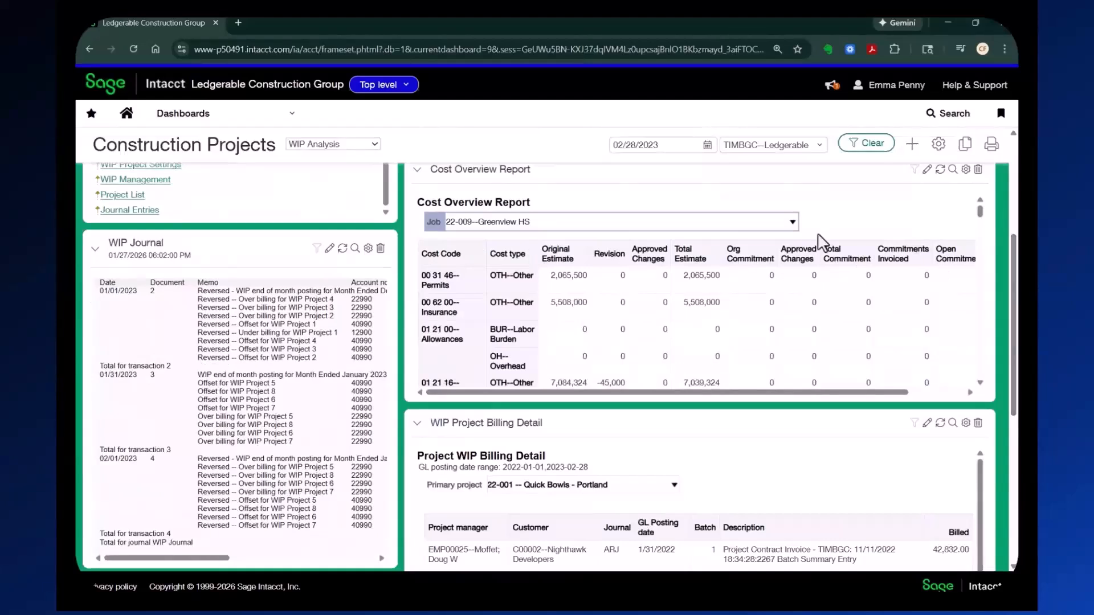
left_click(792, 222)
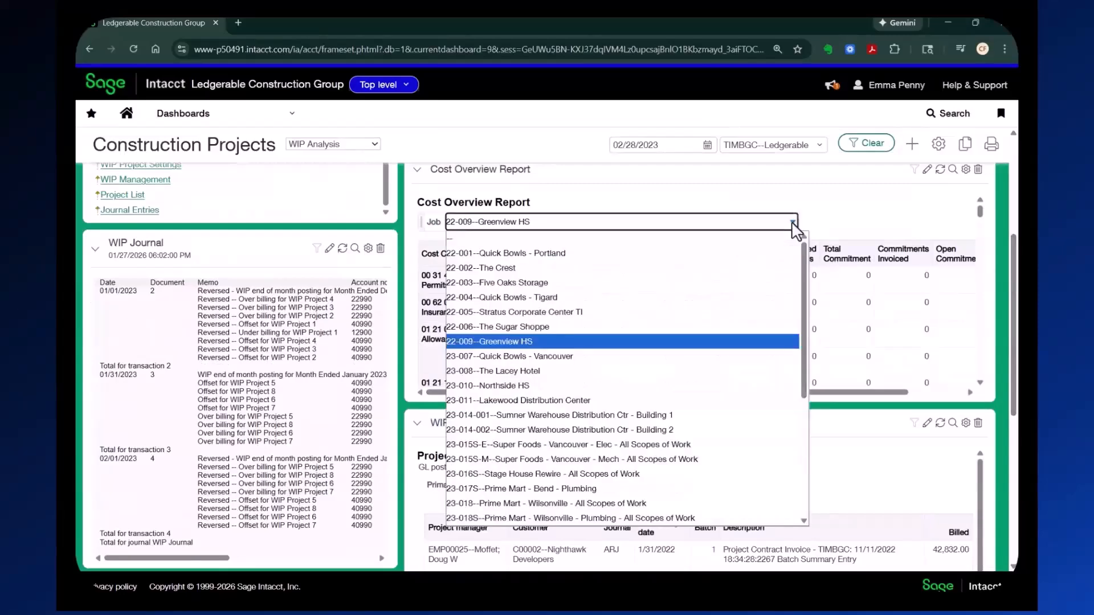
left_click(792, 223)
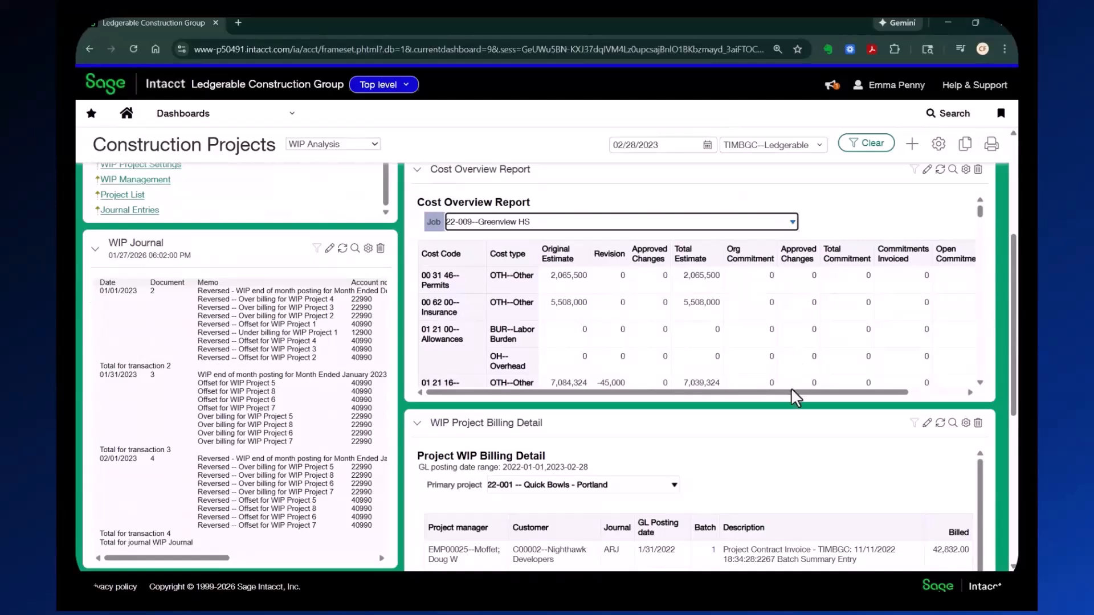
left_click_drag(791, 389, 853, 390)
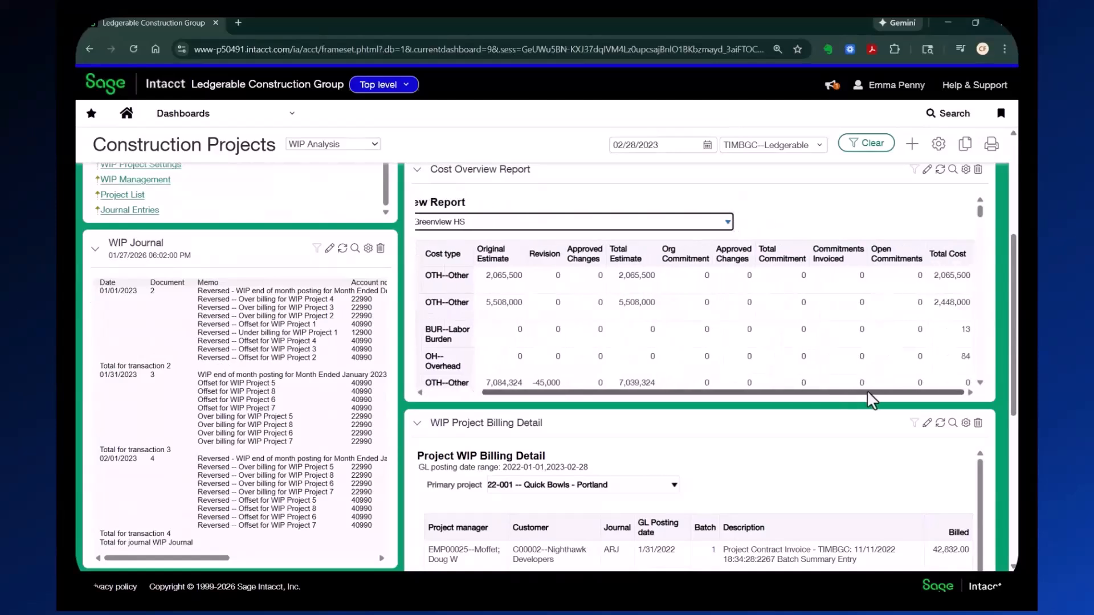
Review the WIP Project Billing Detail and Project Estimates reports on the Construction Projects dashboard
left_click_drag(1014, 316, 1018, 394)
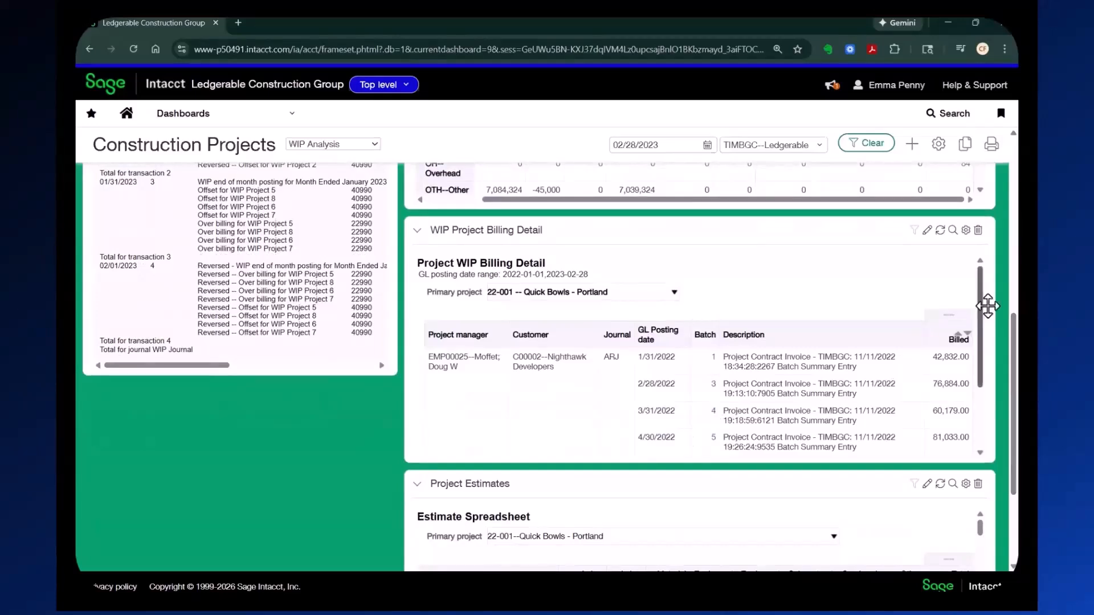
mouse_move(980, 306)
left_mouse_down()
mouse_move(978, 366)
mouse_move(975, 302)
left_mouse_up()
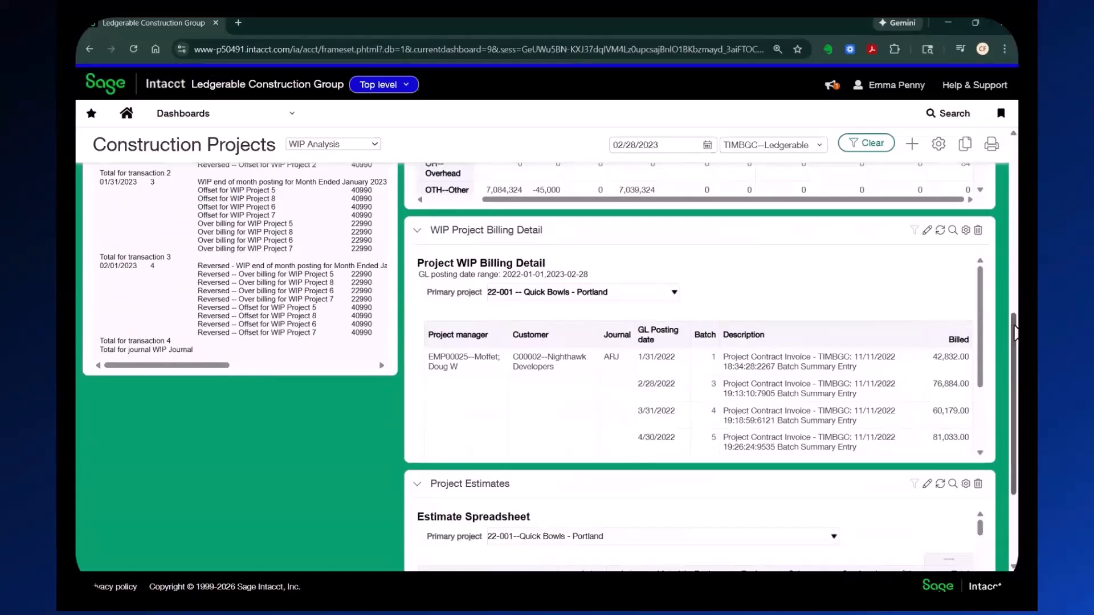
left_click_drag(1016, 333, 1016, 401)
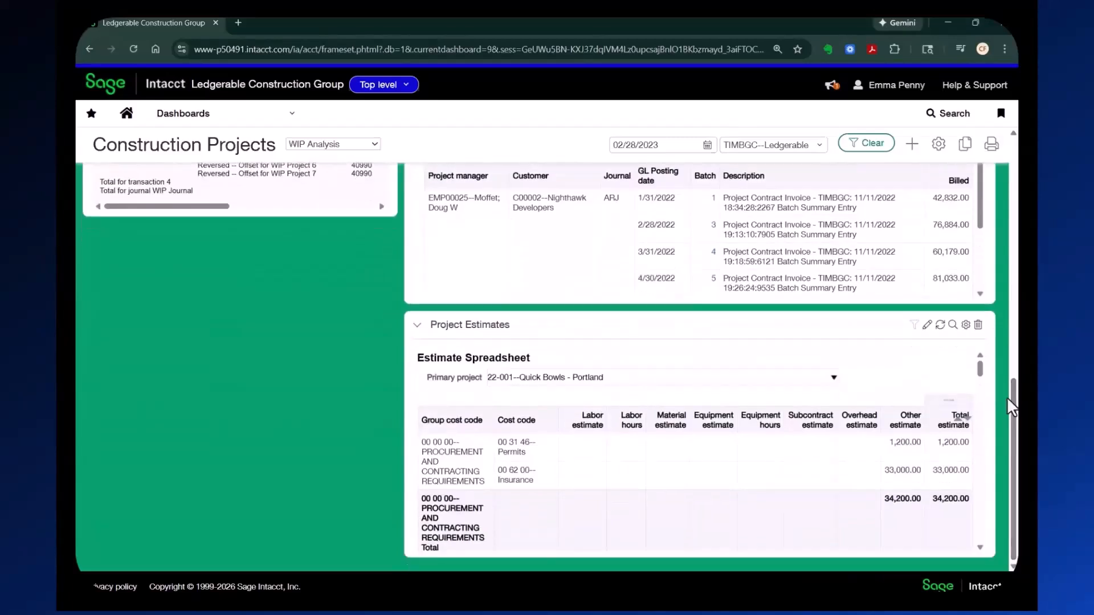
left_click_drag(1014, 402, 1003, 166)
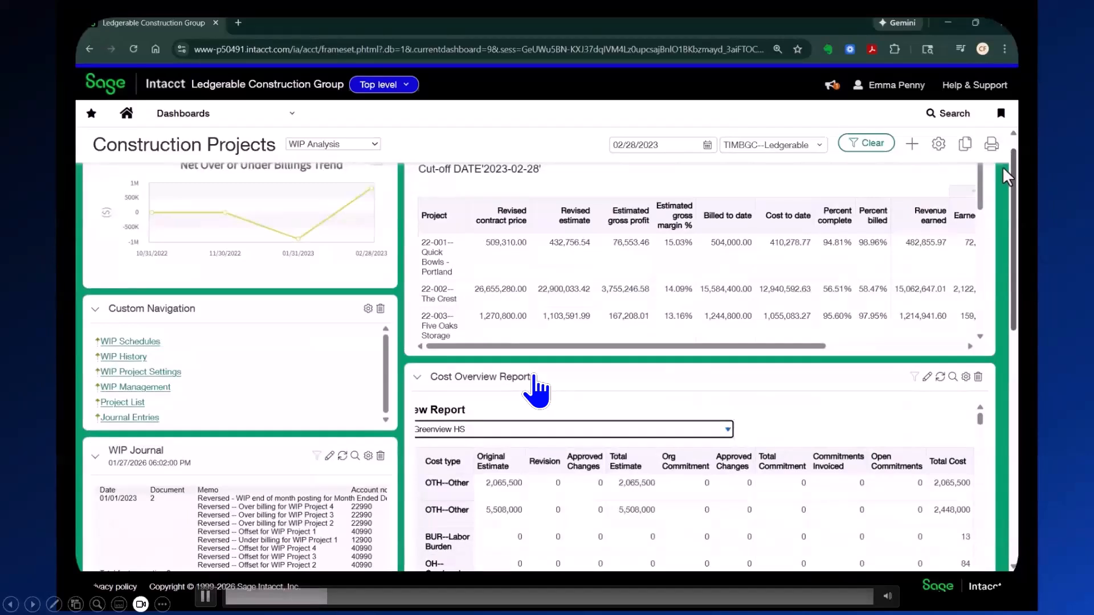
left_click(540, 383)
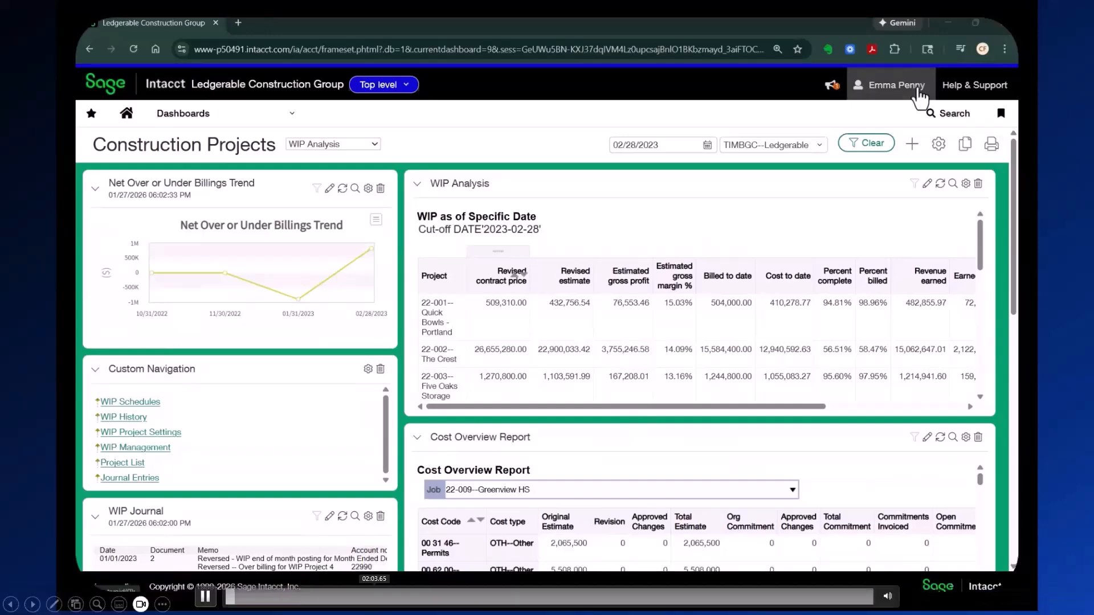
left_click(372, 596)
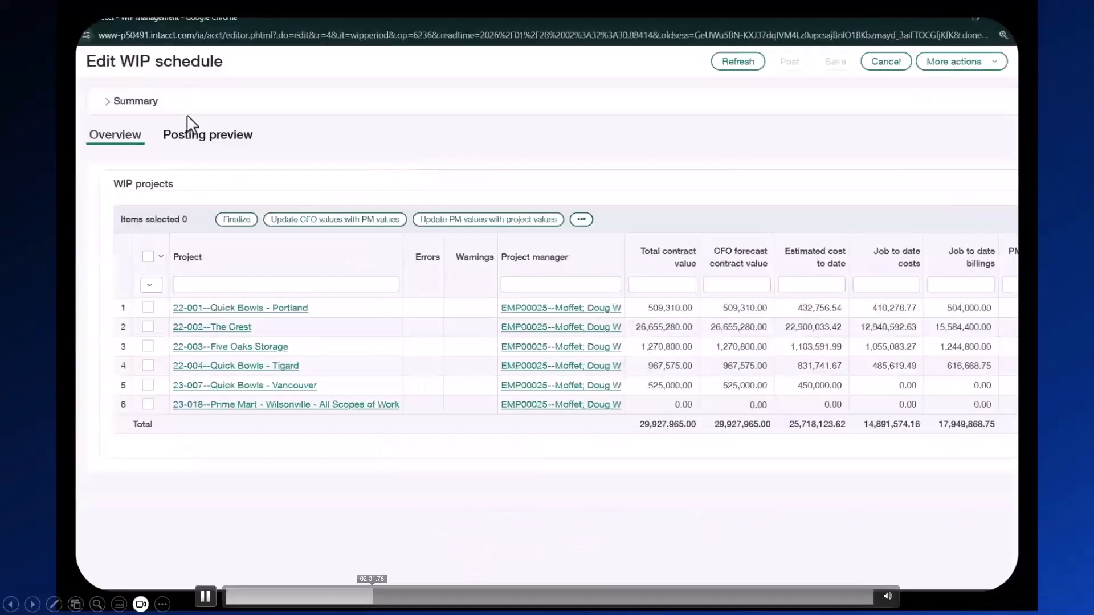
left_click(332, 597)
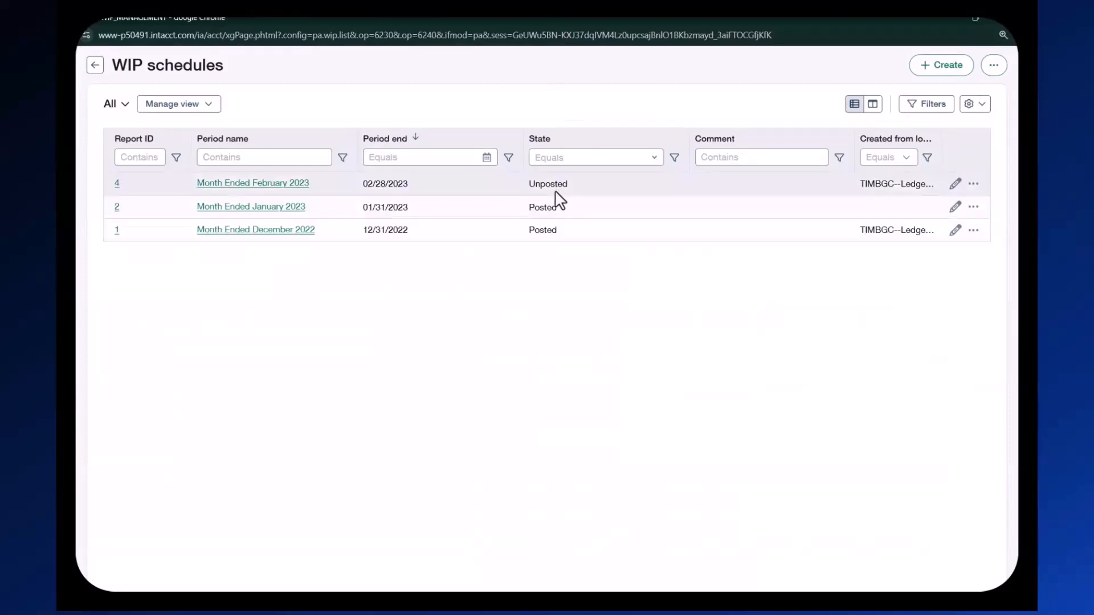
Open the Month Ended February 2023 WIP schedule for editing and check its summary details
left_click(955, 185)
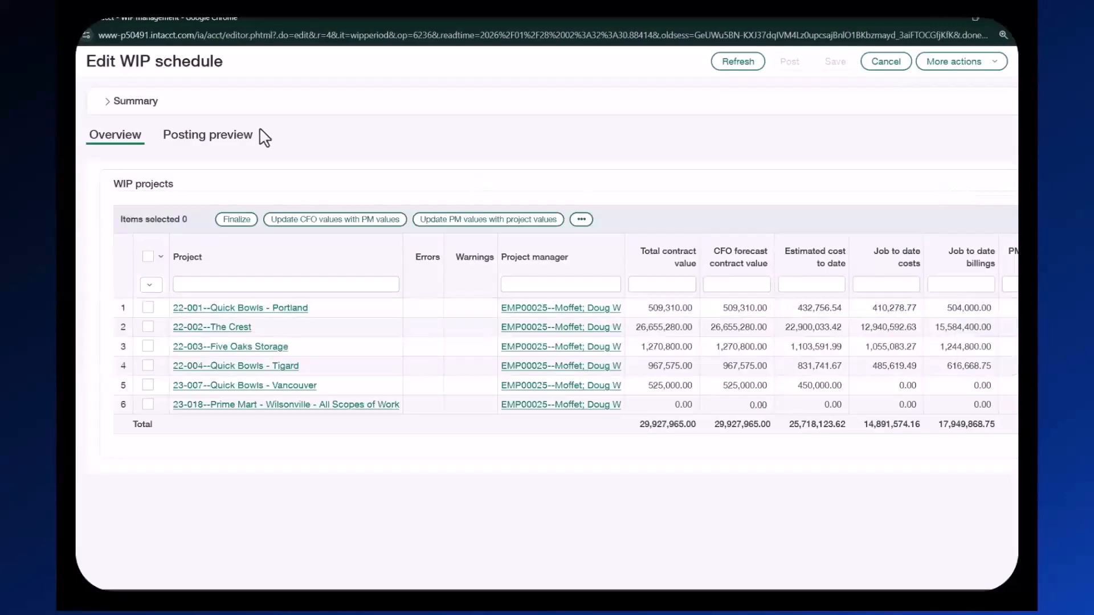
left_click(108, 102)
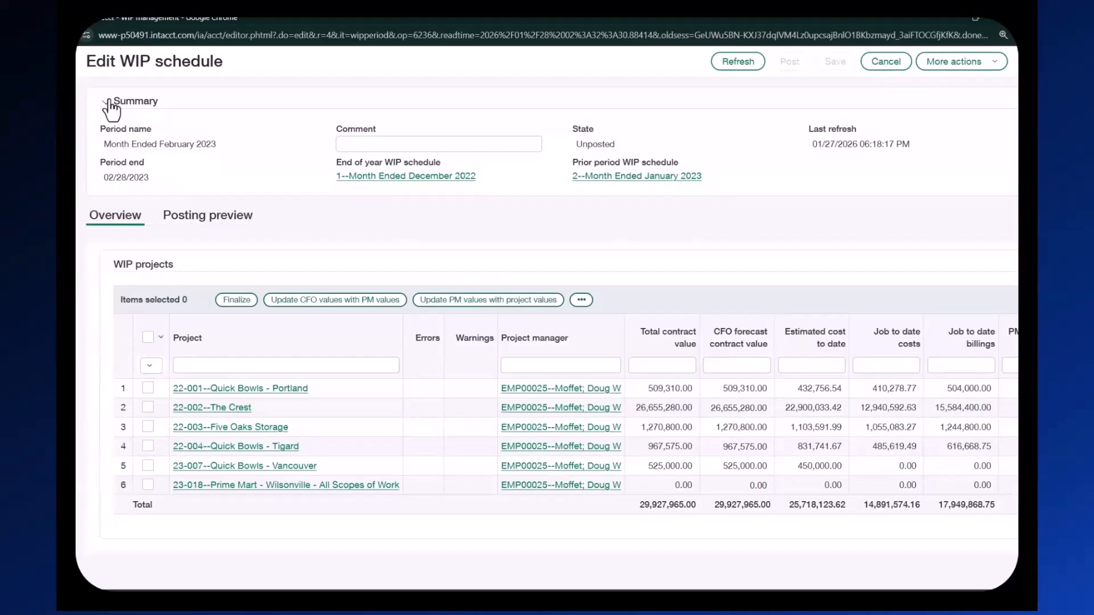
left_click(109, 103)
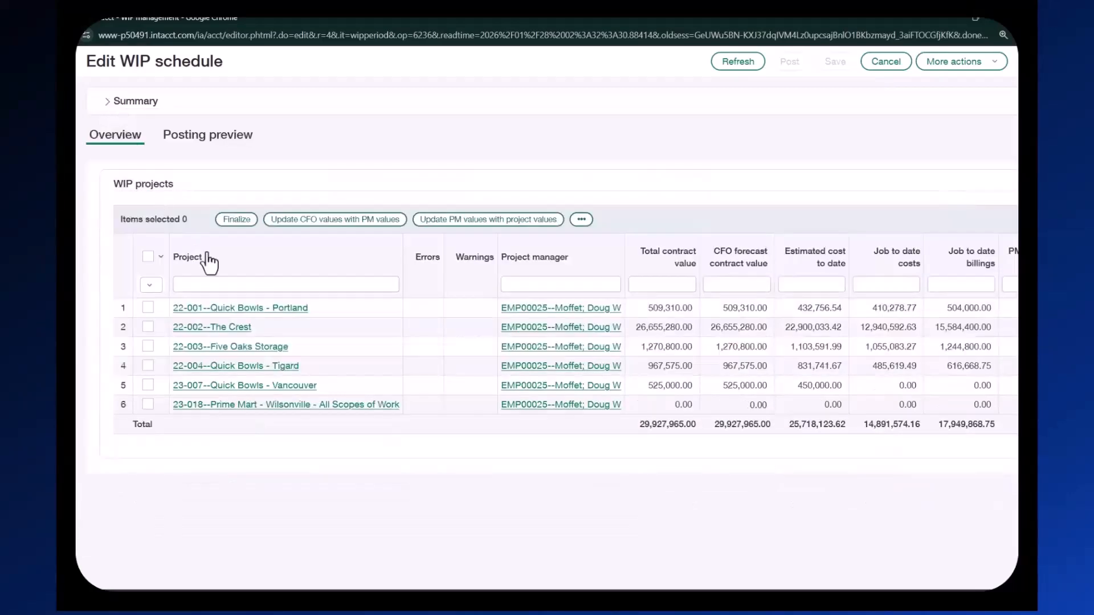
Examine the contract value, cost, billing and forecast columns of the projects in the WIP schedule
left_click(237, 285)
scroll(763, 588, "right", 8)
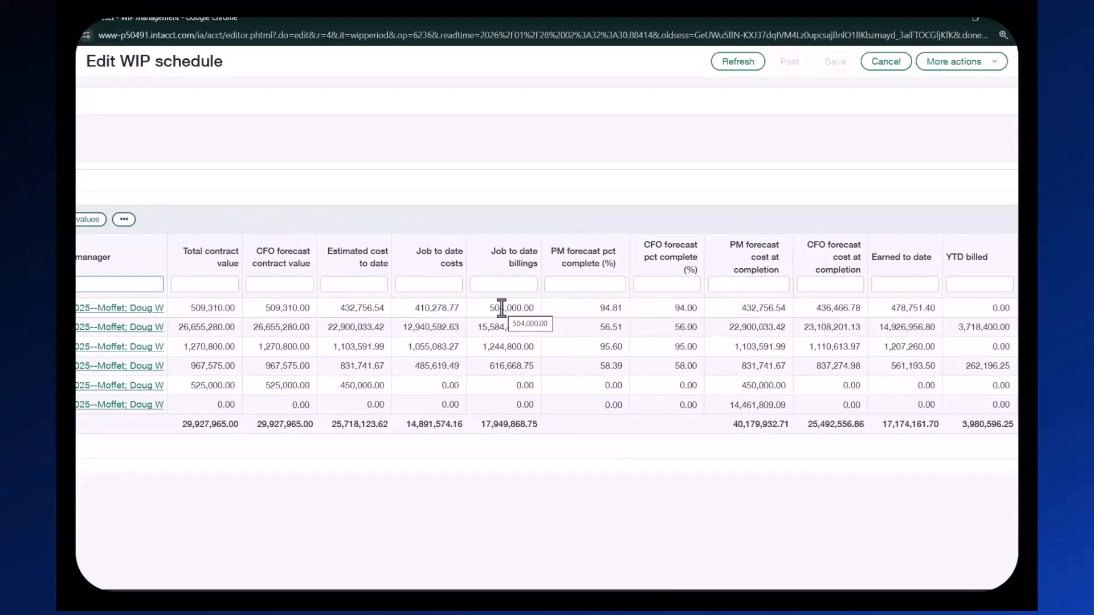
scroll(501, 308, "left", 8)
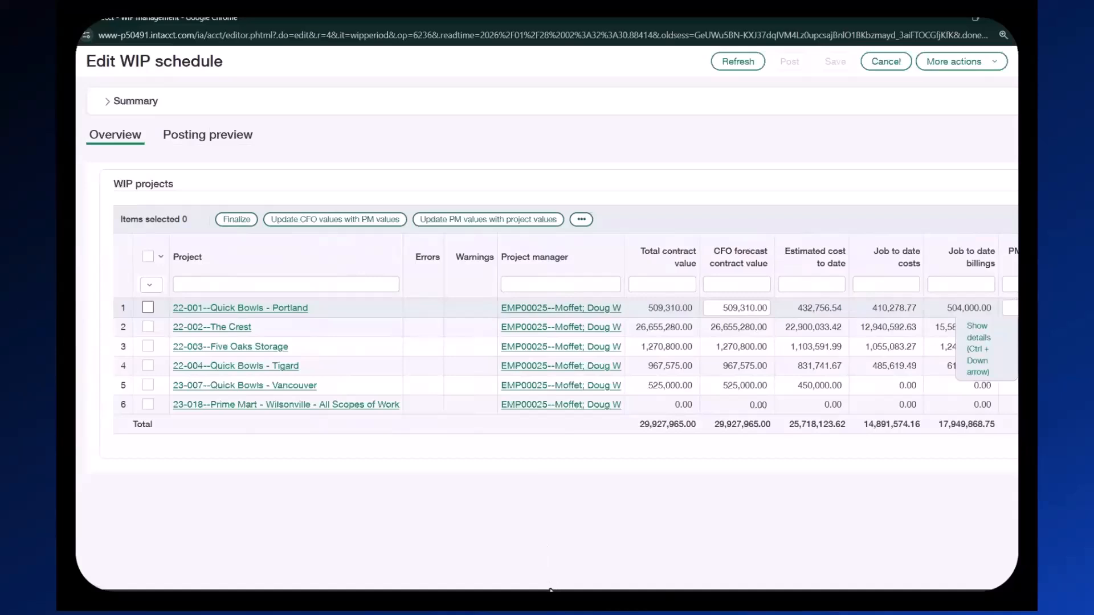
scroll(579, 552, "right", 3)
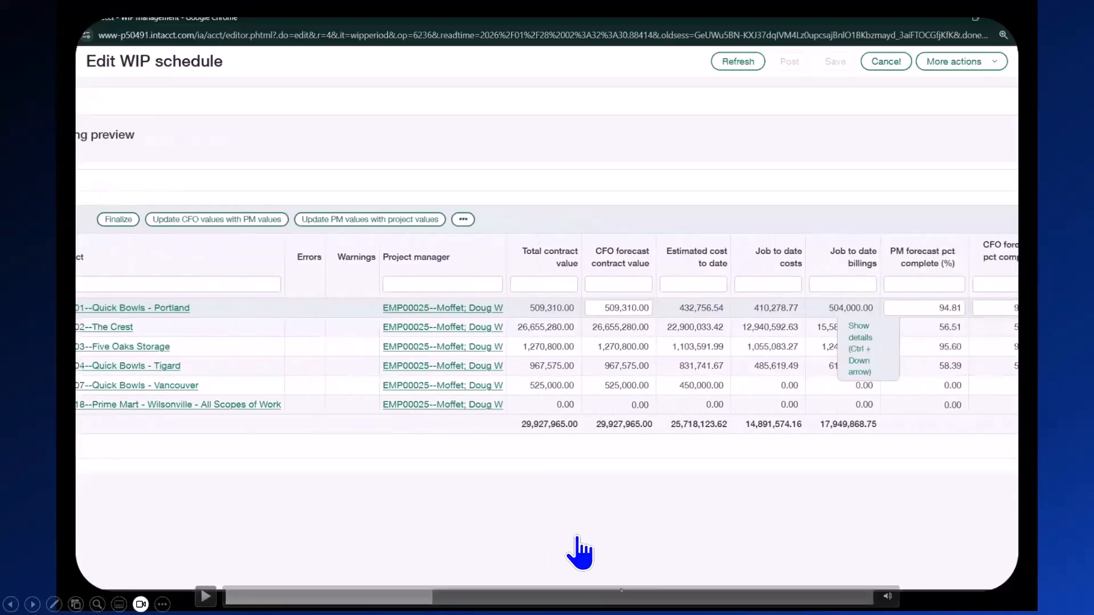
left_click(577, 536)
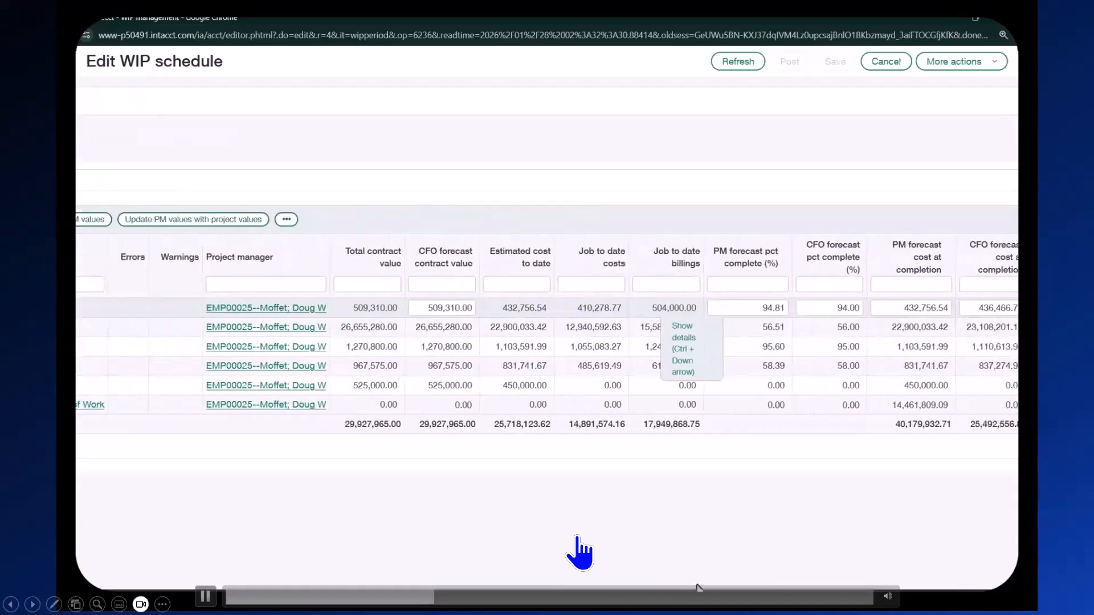
left_click(577, 538)
left_click(576, 537)
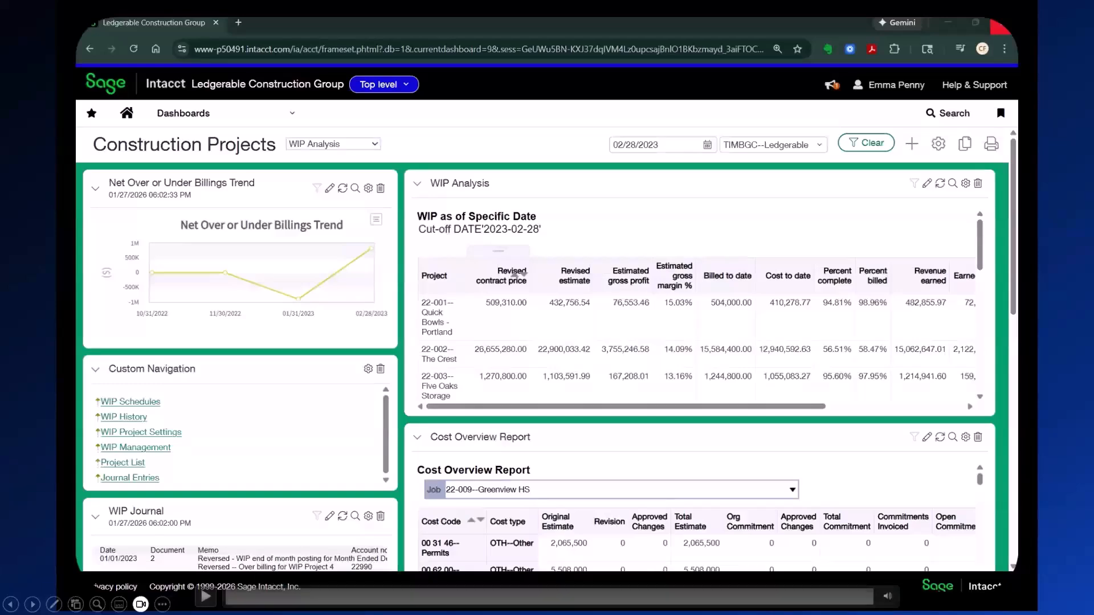
left_click(577, 597)
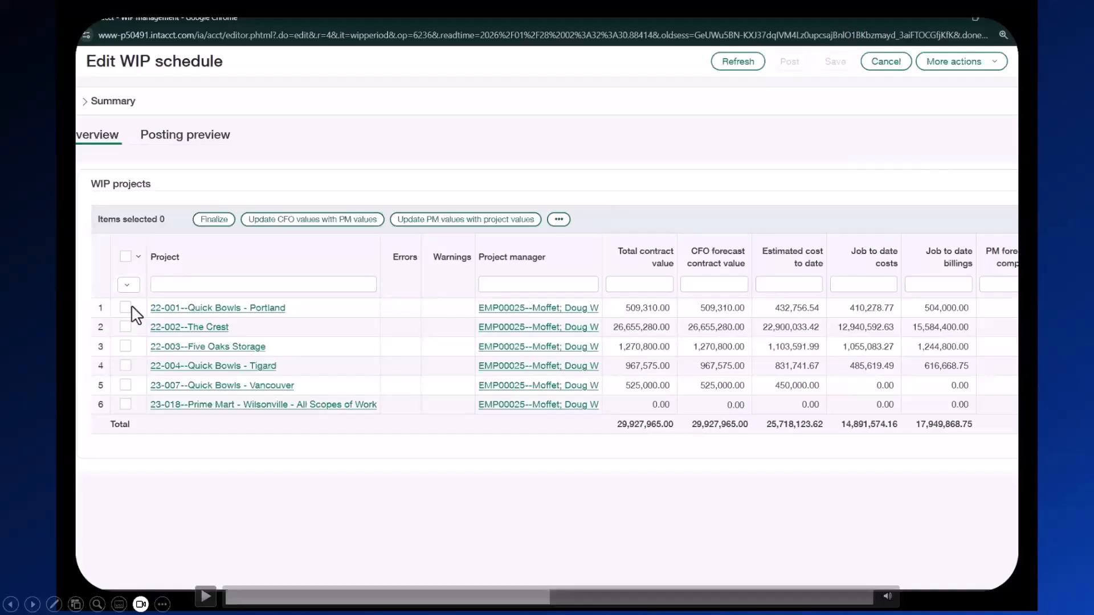
left_click(533, 596)
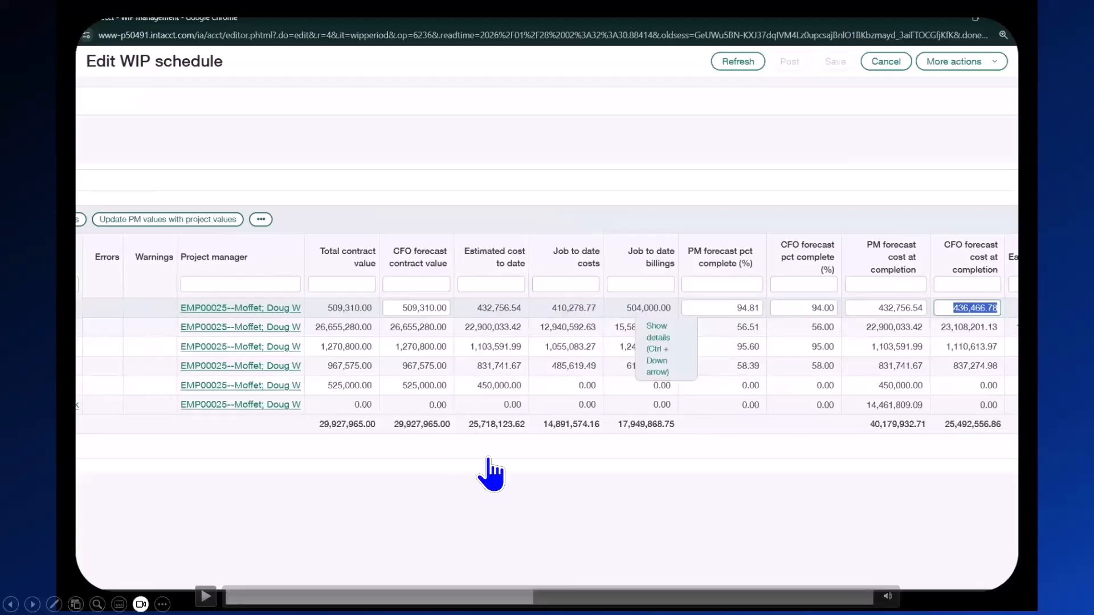
left_click(517, 348)
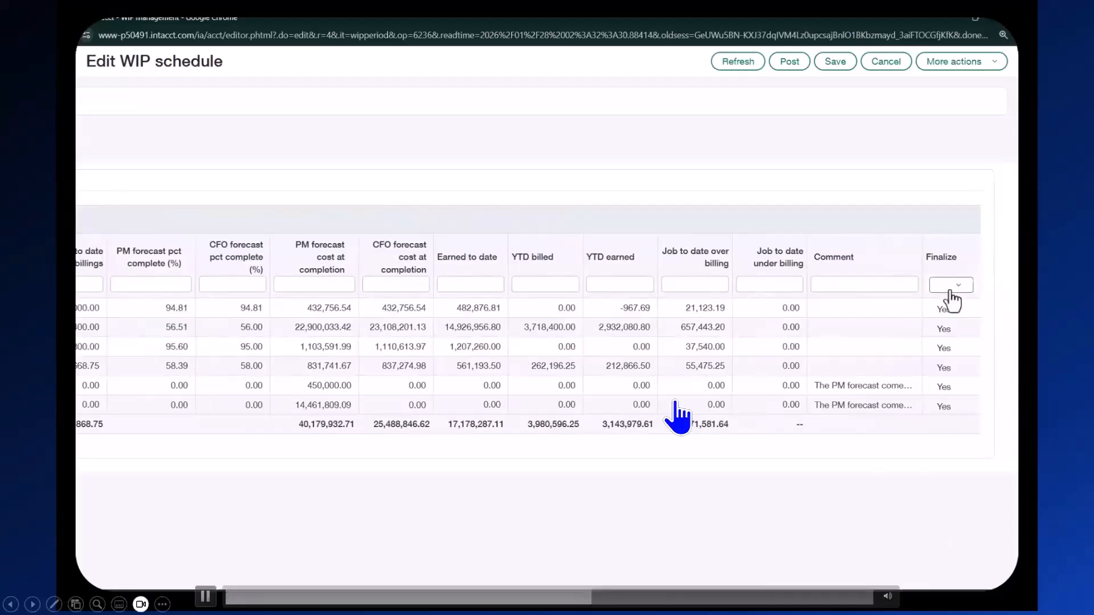
left_click(206, 596)
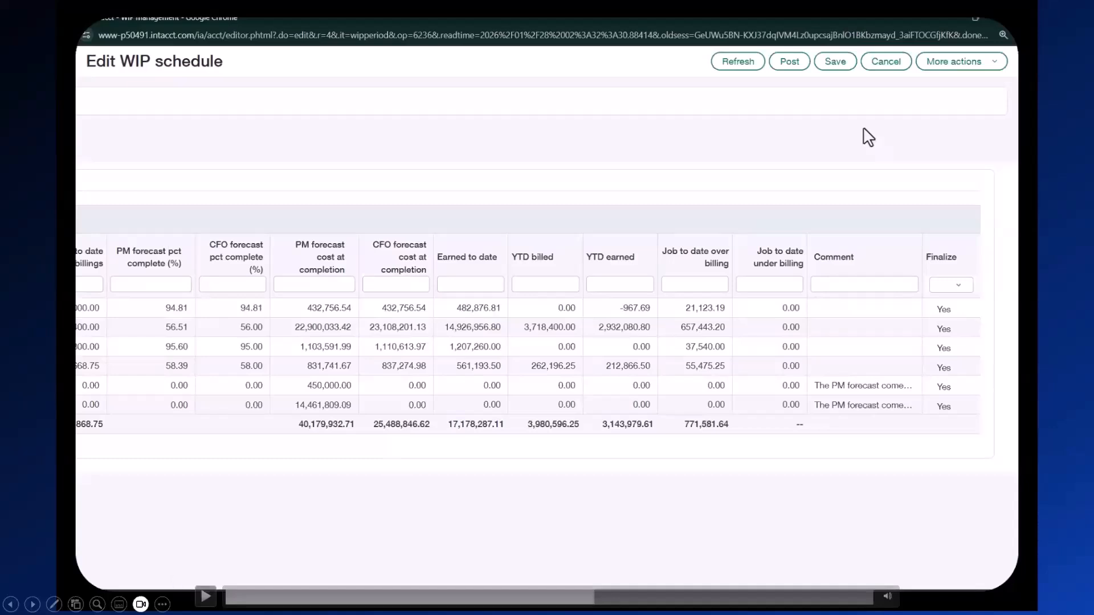
left_click(205, 597)
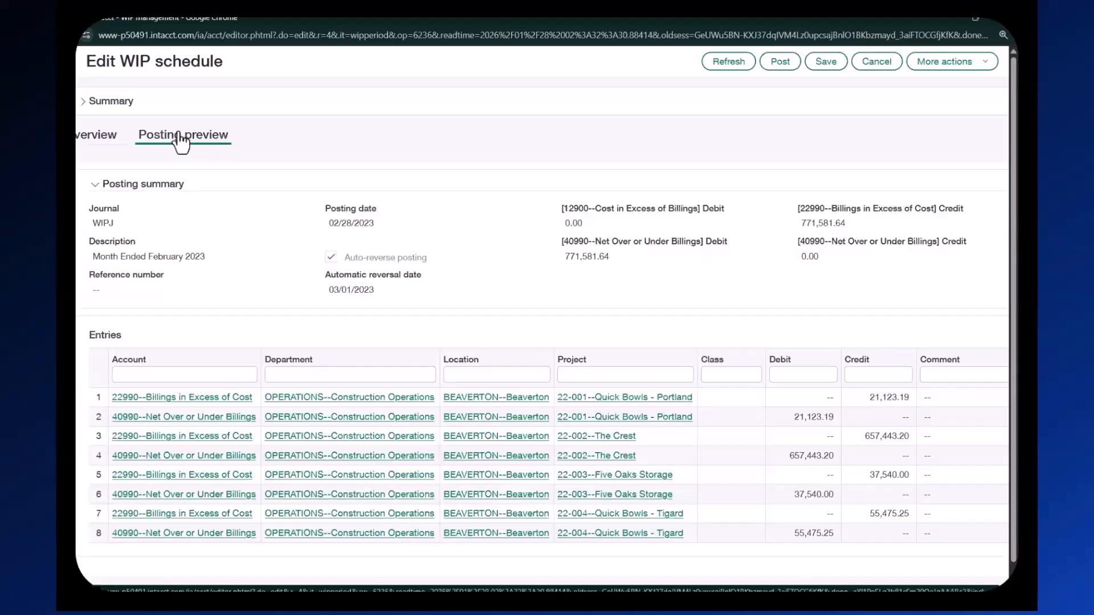
mouse_move(249, 549)
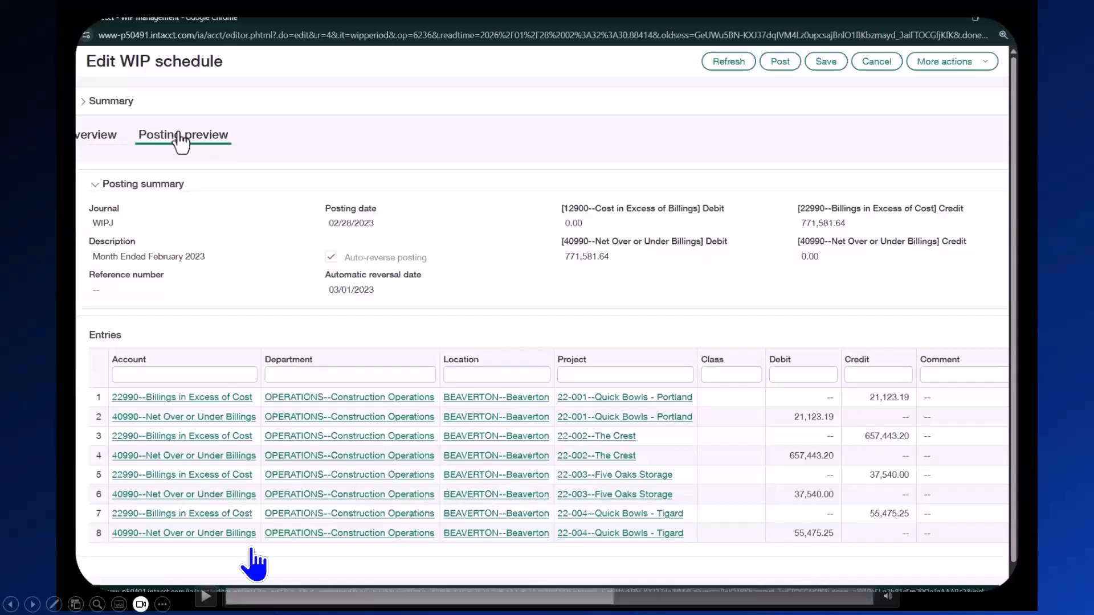
left_click(206, 597)
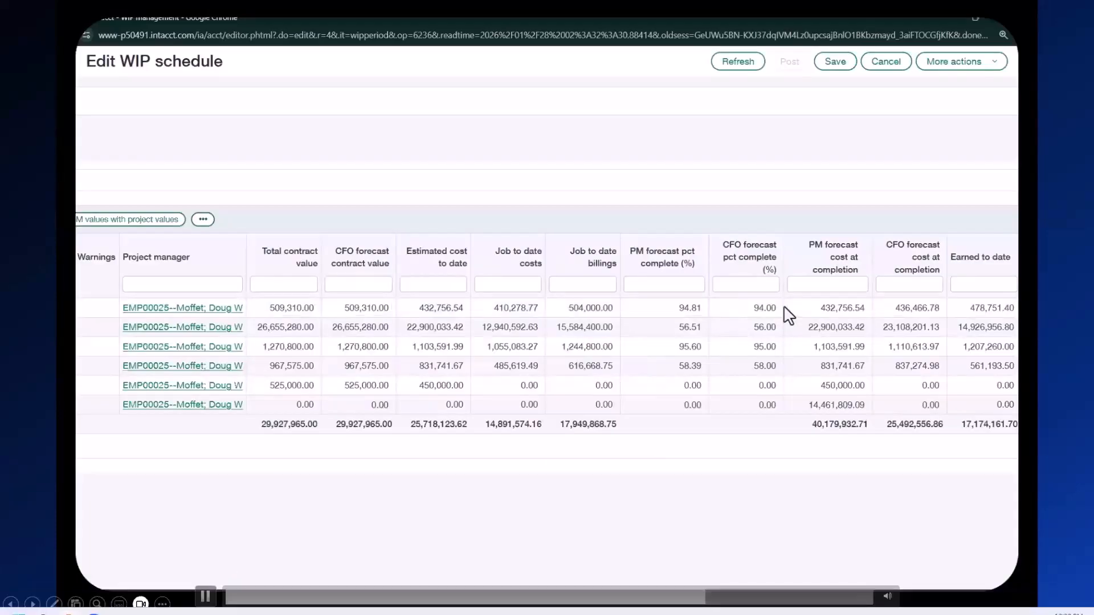
left_click(205, 596)
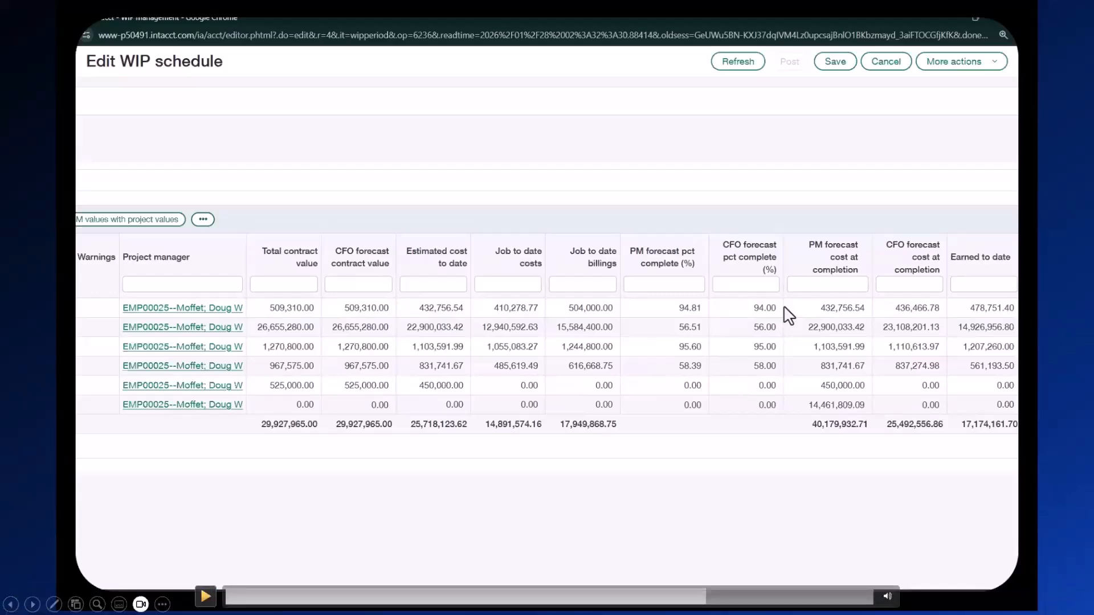
left_click(205, 596)
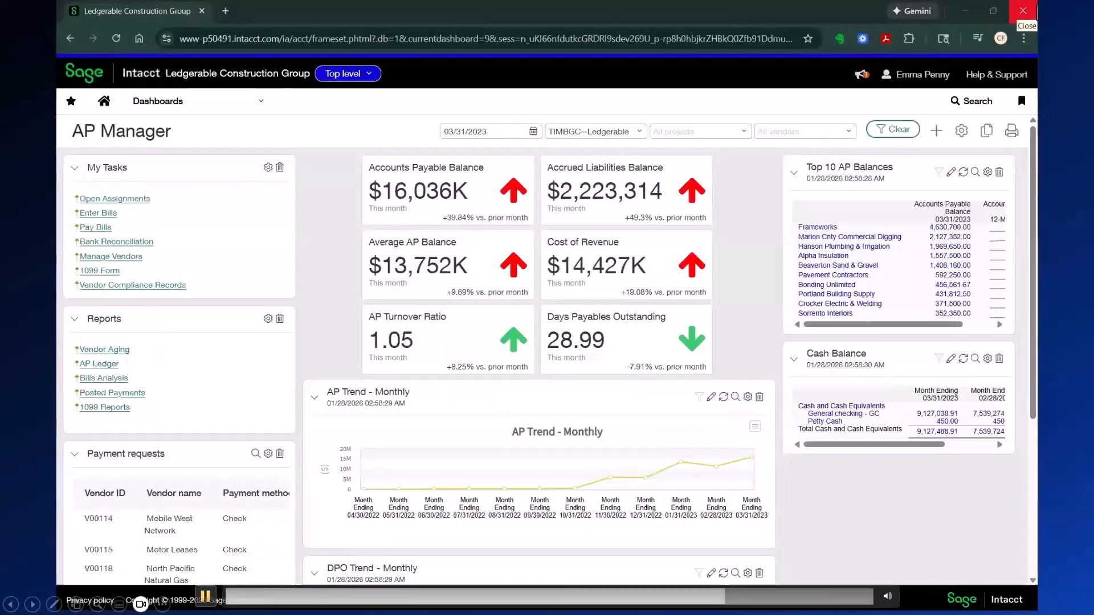
left_click(205, 596)
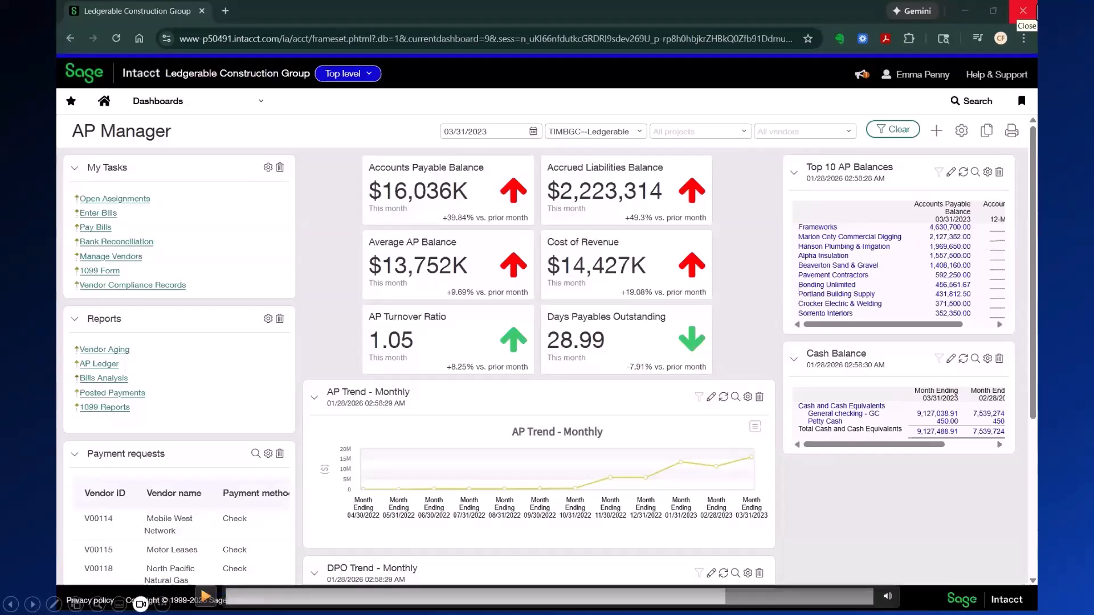
left_click(205, 596)
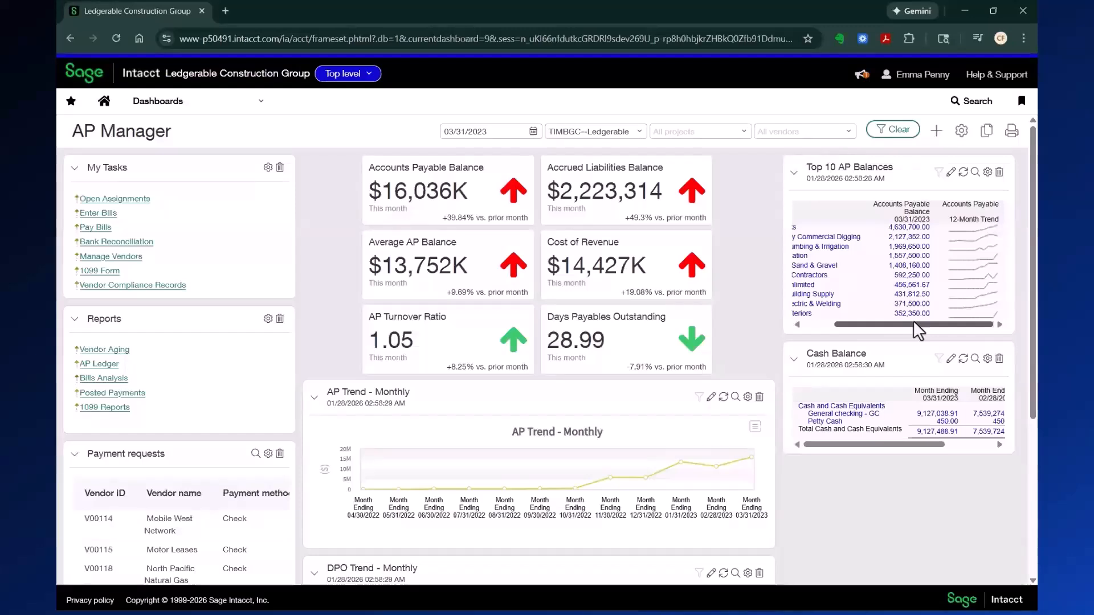
Check the top 10 AP balances, open the Frameworks vendor record from there, and review its additional information
left_click_drag(908, 327, 855, 329)
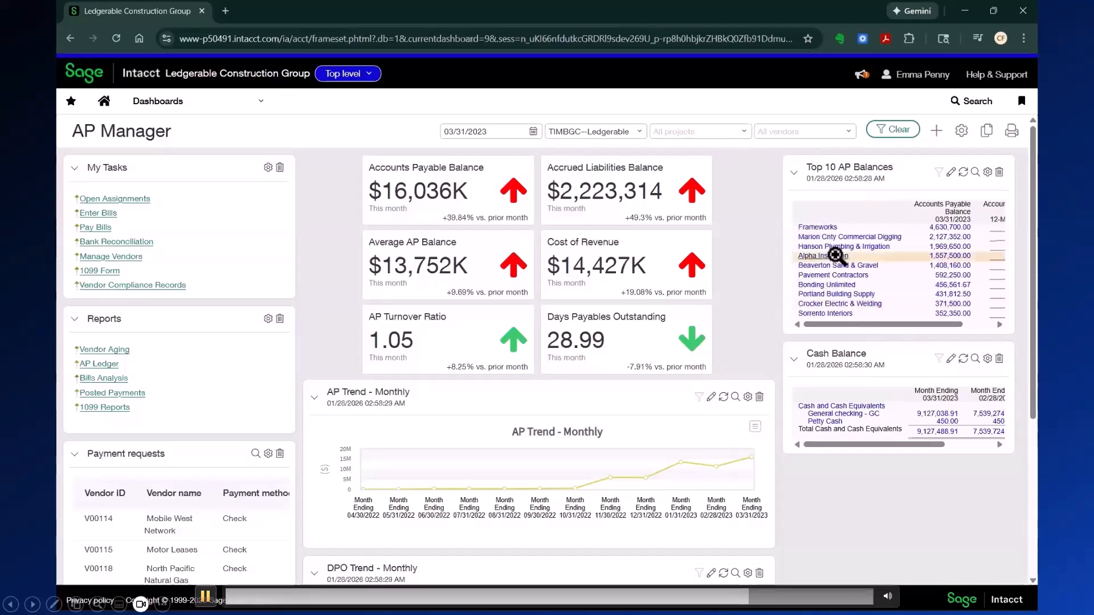
left_click(827, 228)
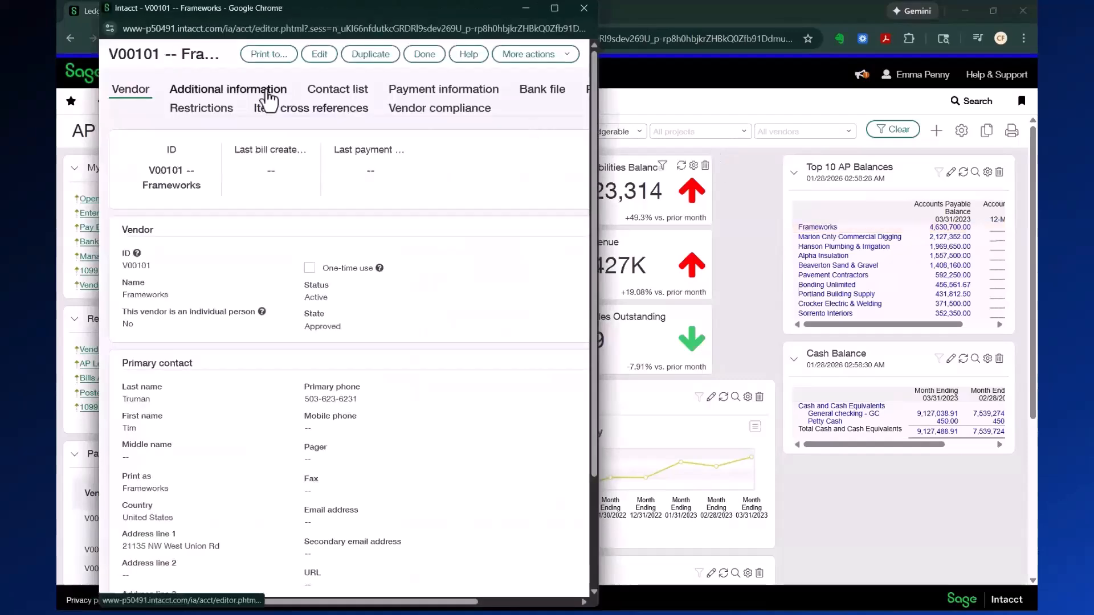
left_click(267, 91)
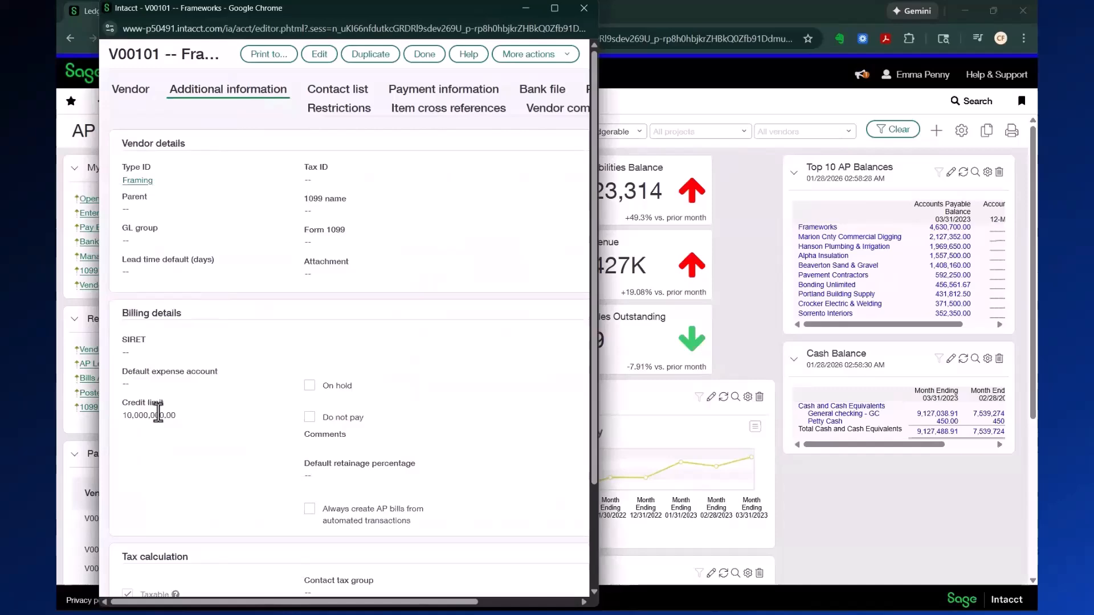
left_click(432, 54)
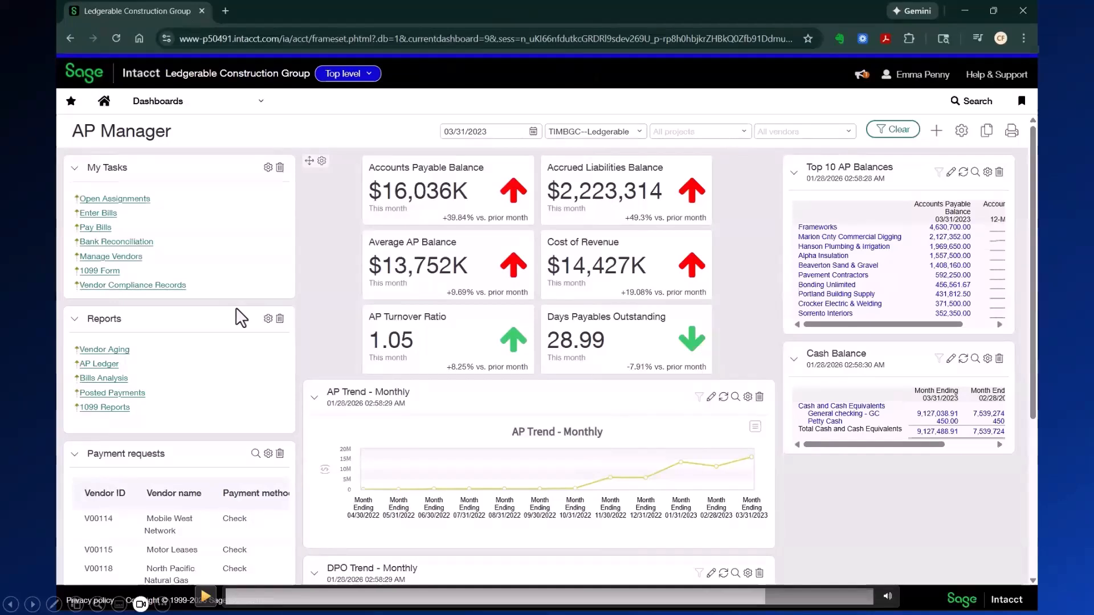
Run the Vendor Aging report as of 03/31/2023 based on bill date and review it full-screen
key("space")
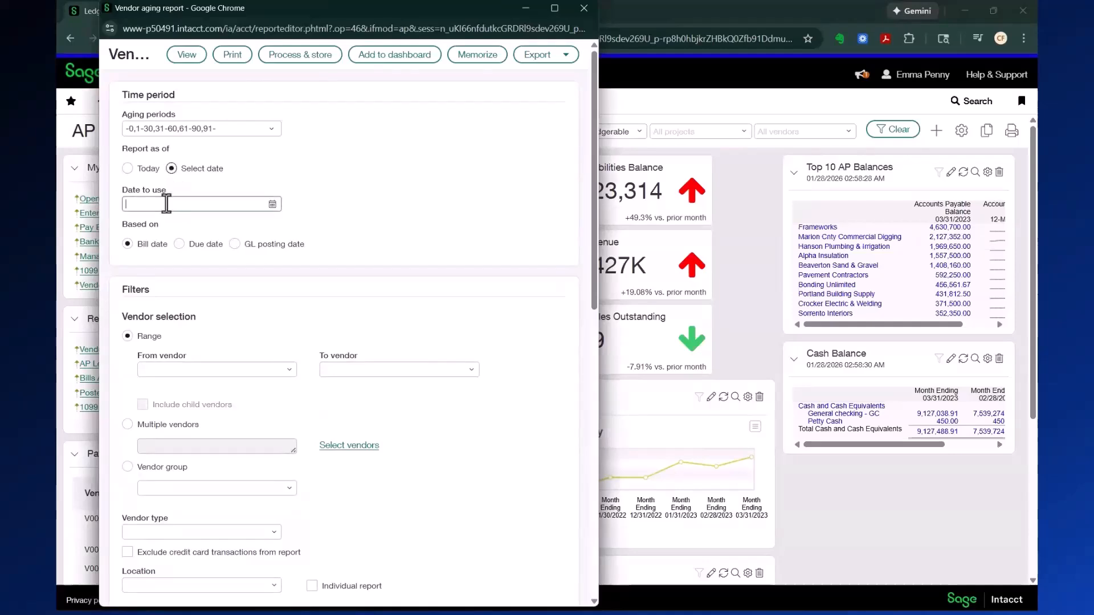
type("033123")
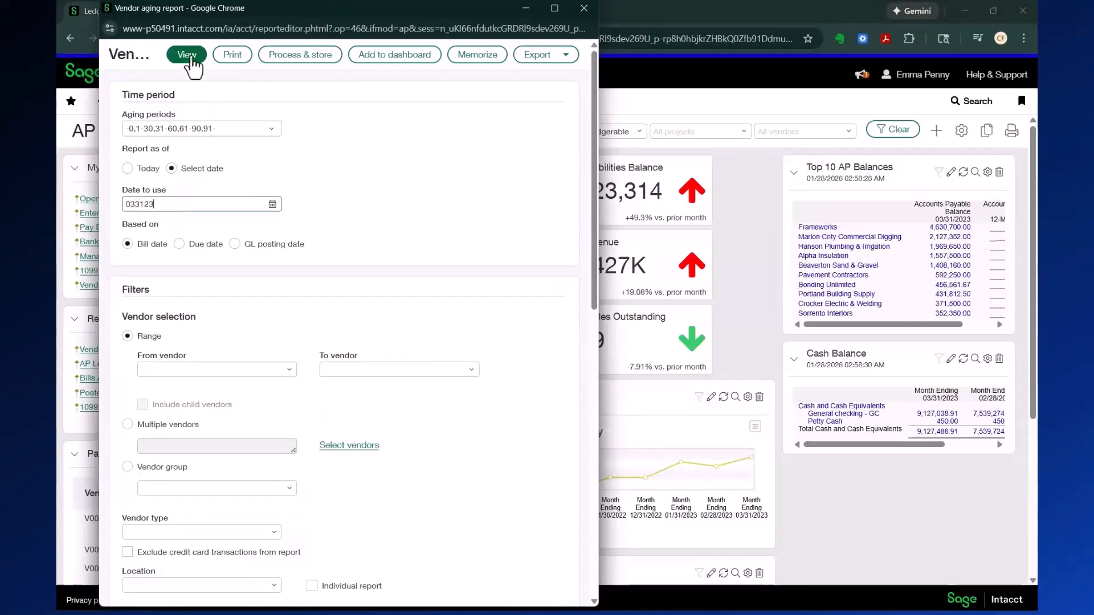
left_click(189, 57)
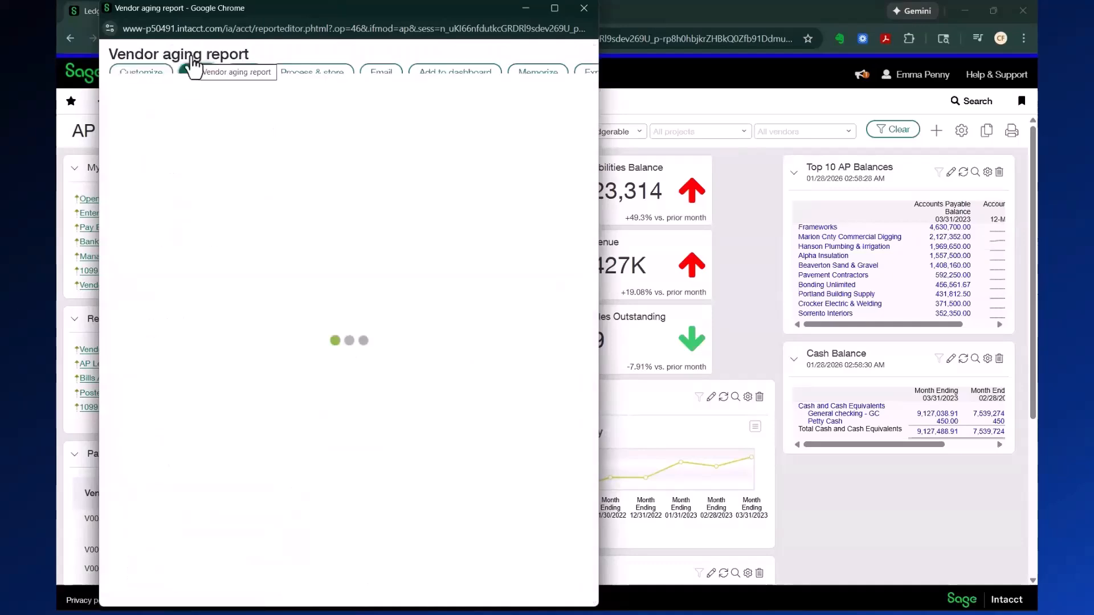
left_click(555, 10)
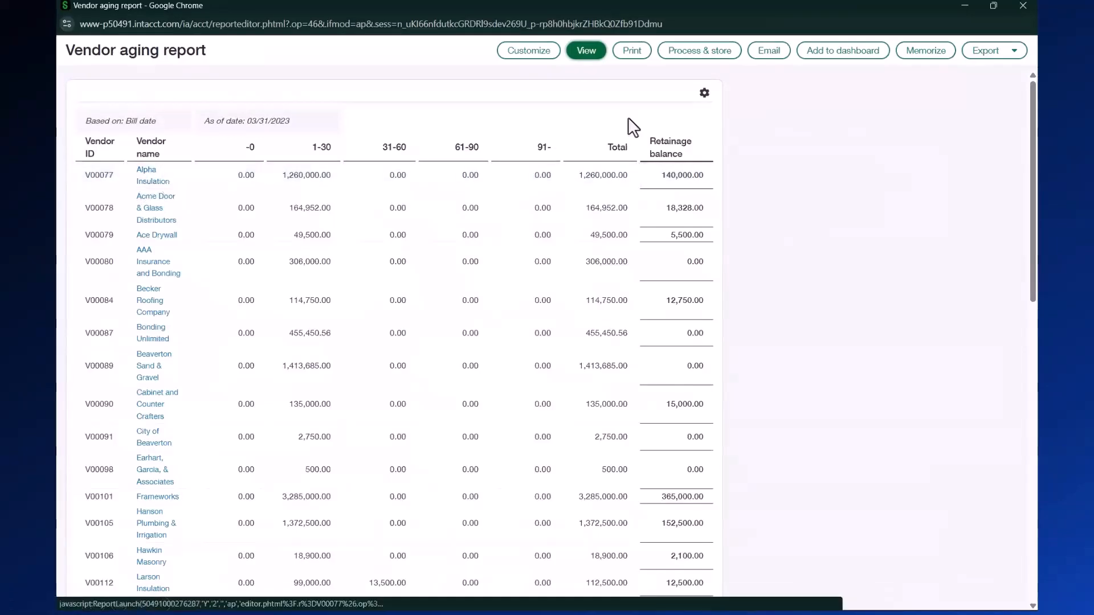
left_click(1029, 9)
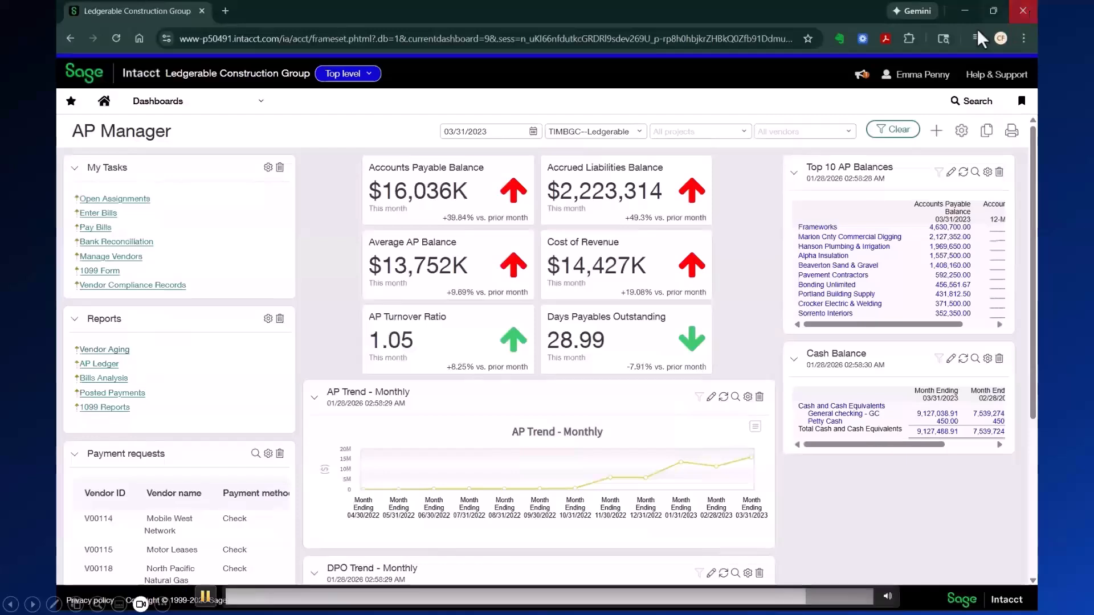
Open the list of assignments from the AP Manager dashboard tasks and look through the assignment names and descriptions
left_click(205, 596)
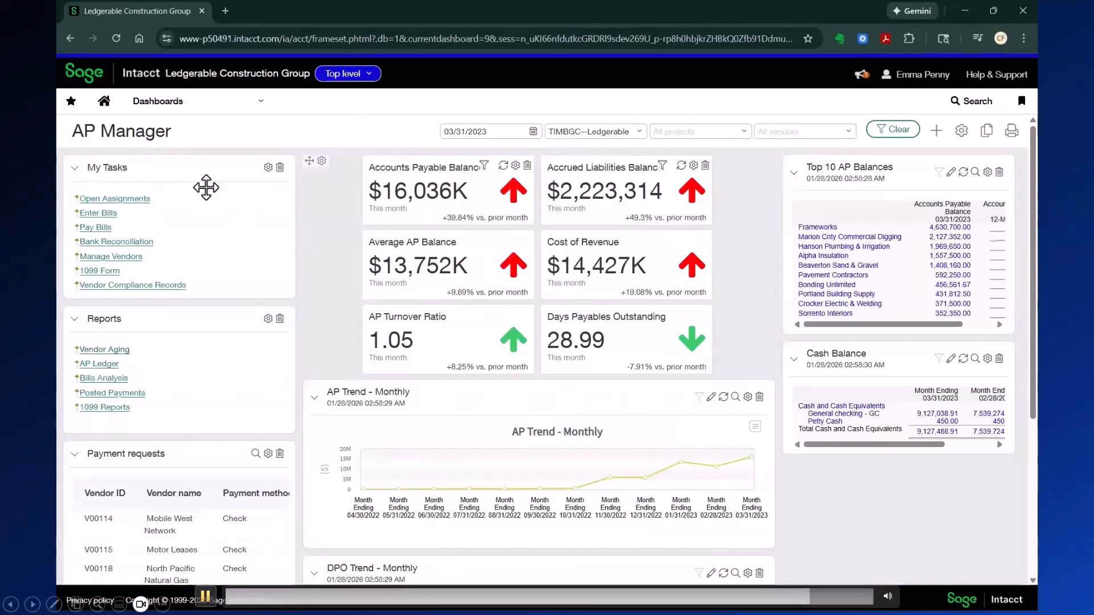
left_click(143, 204)
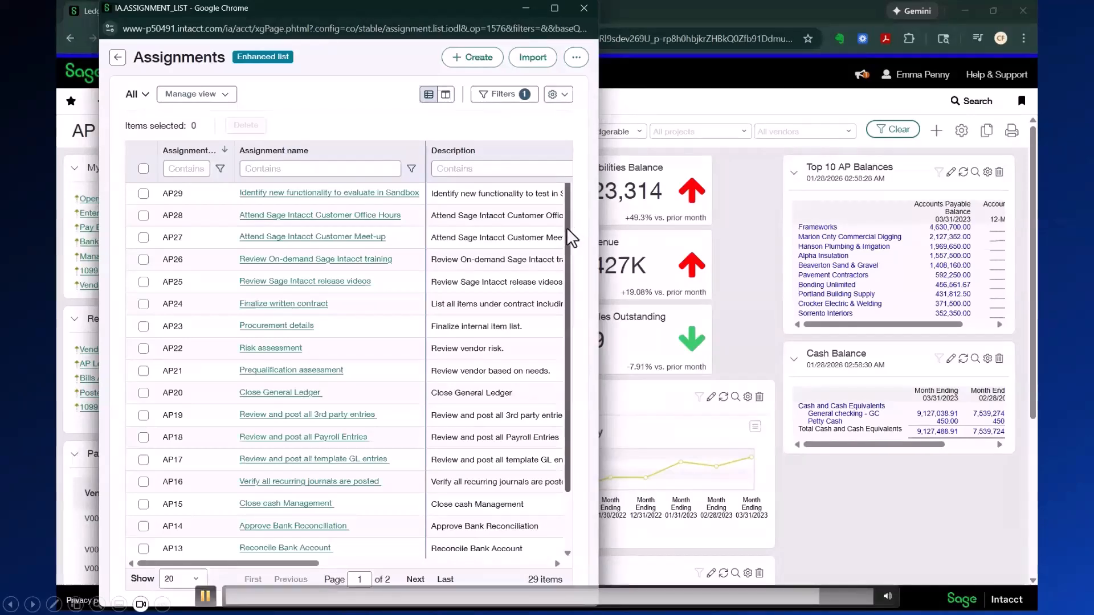
scroll(568, 285, "down", 2)
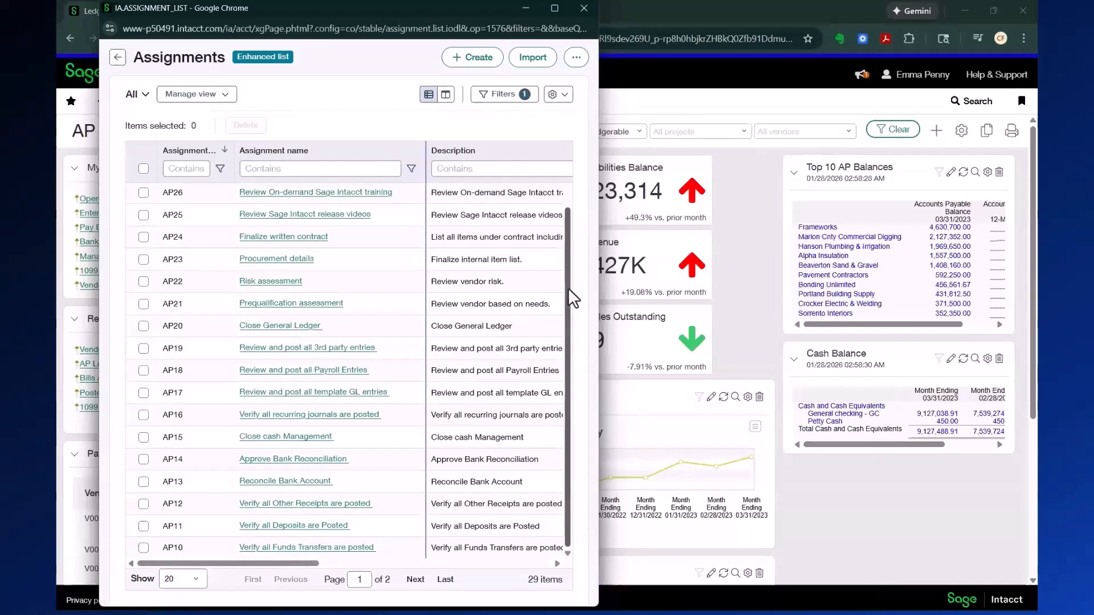
left_click(585, 8)
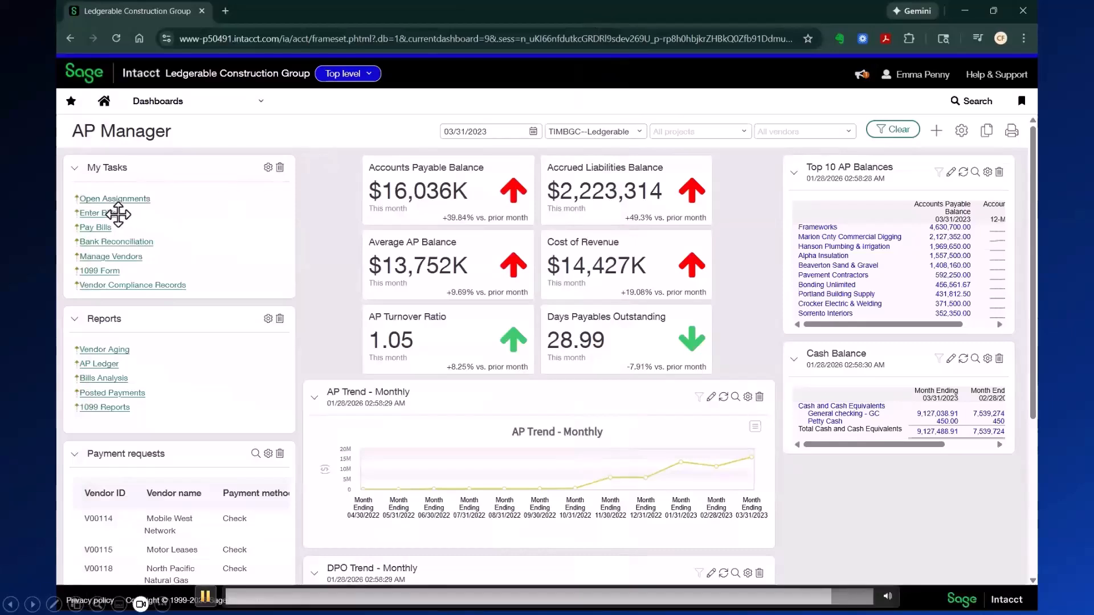
Open the vendor compliance records and examine the expired insurance list, including expiration dates and received documents
left_click(139, 287)
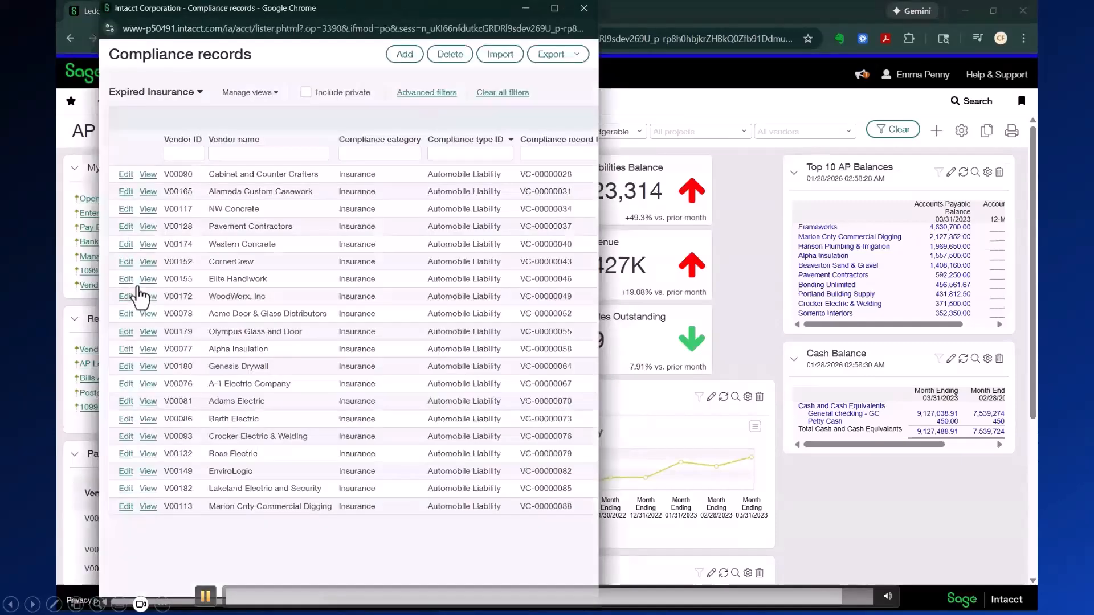
left_click(556, 12)
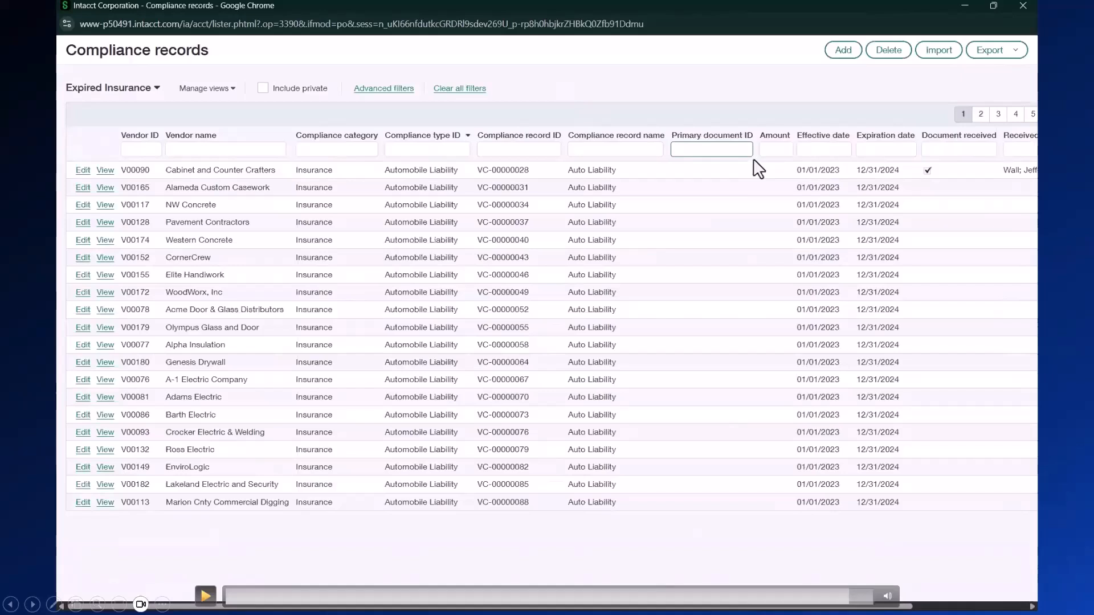
left_click(206, 593)
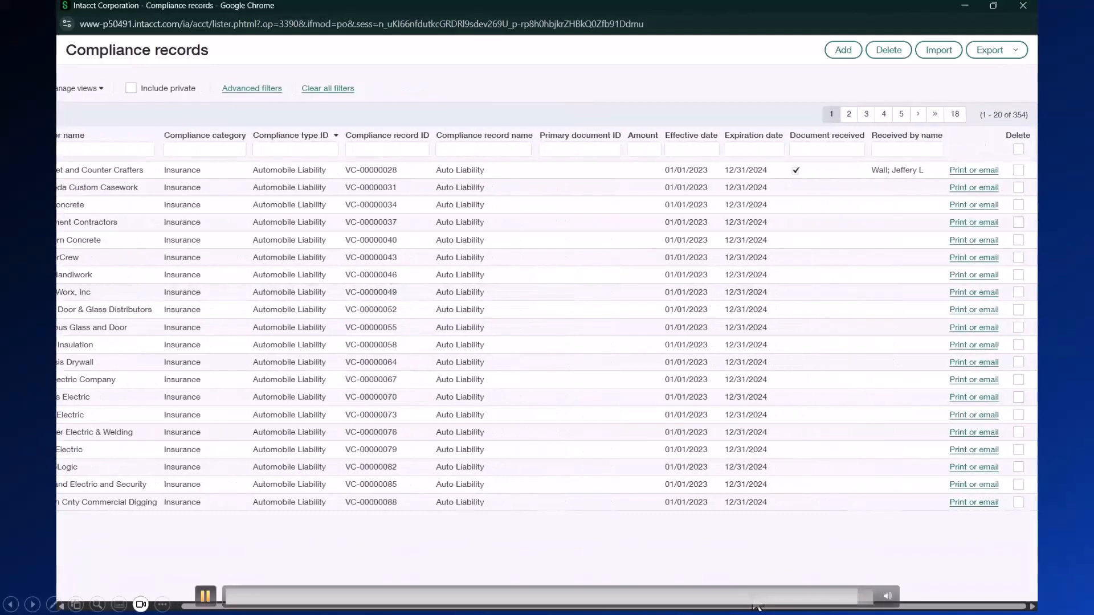
left_click(206, 597)
left_click(206, 596)
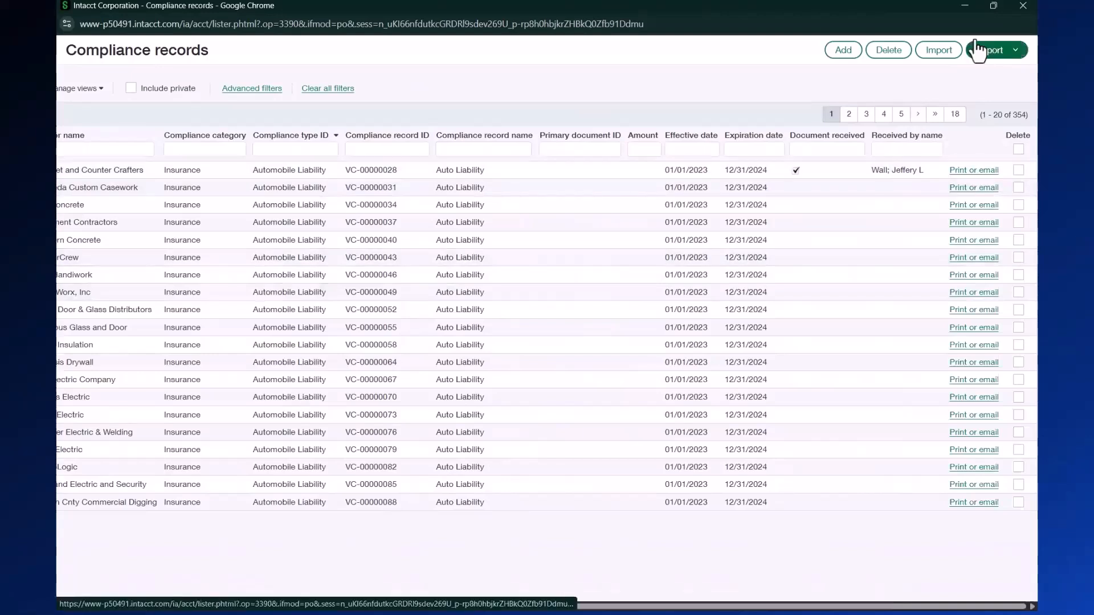
left_click(1015, 6)
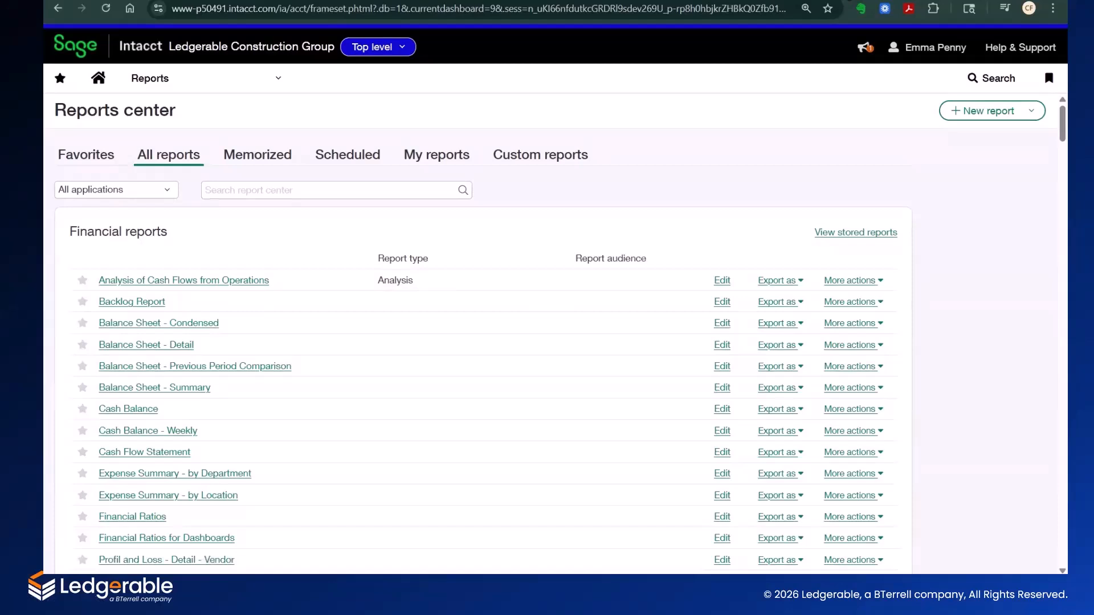
Filter the Reports center list to the Projects application, and return it to all applications
left_click(167, 191)
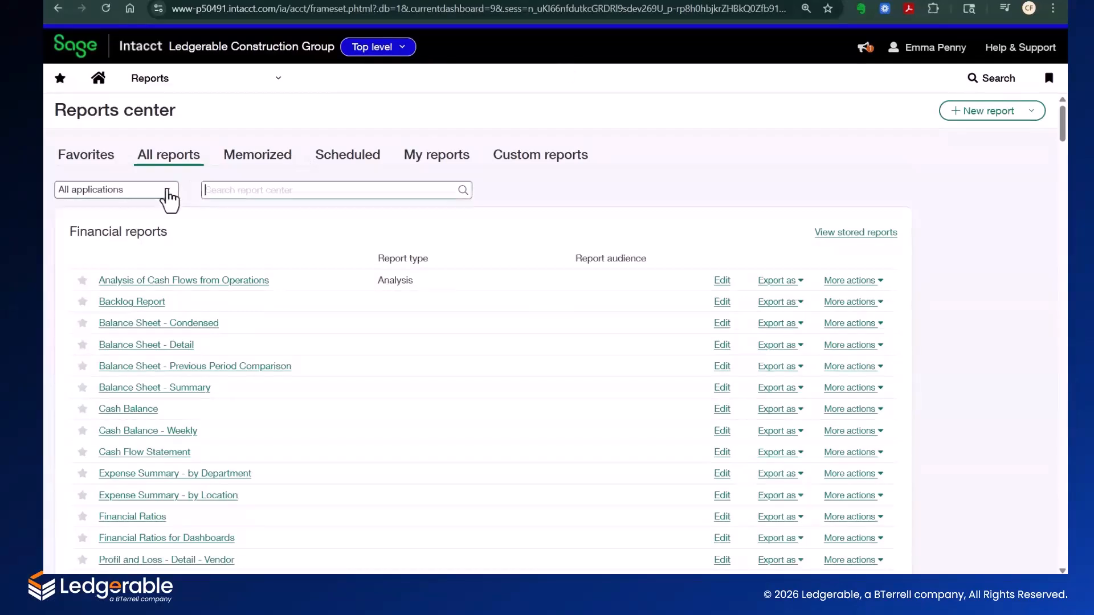
left_click(167, 191)
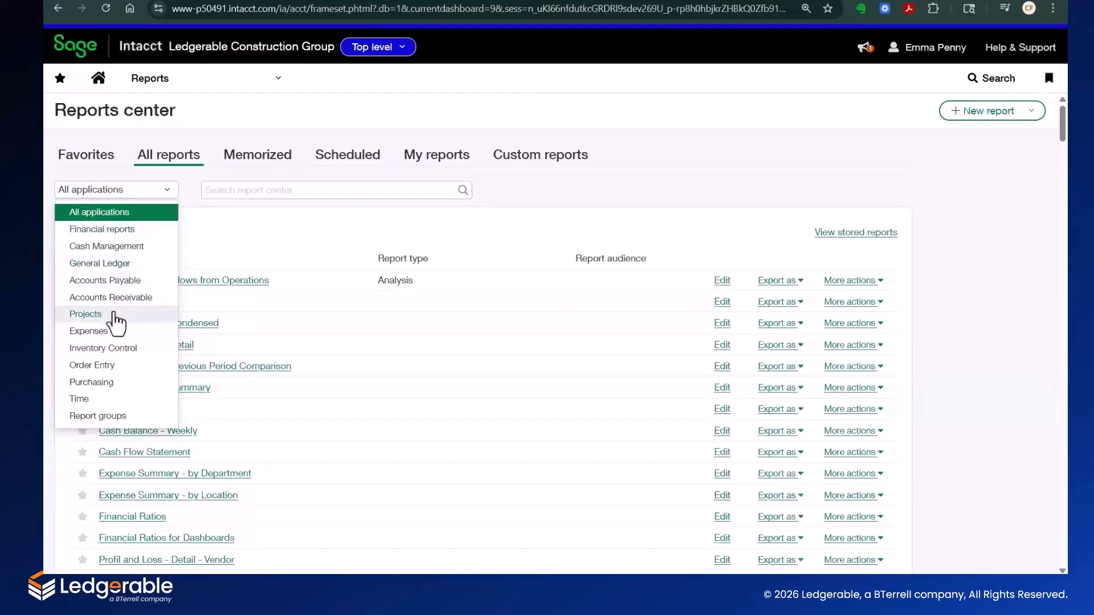
left_click(85, 315)
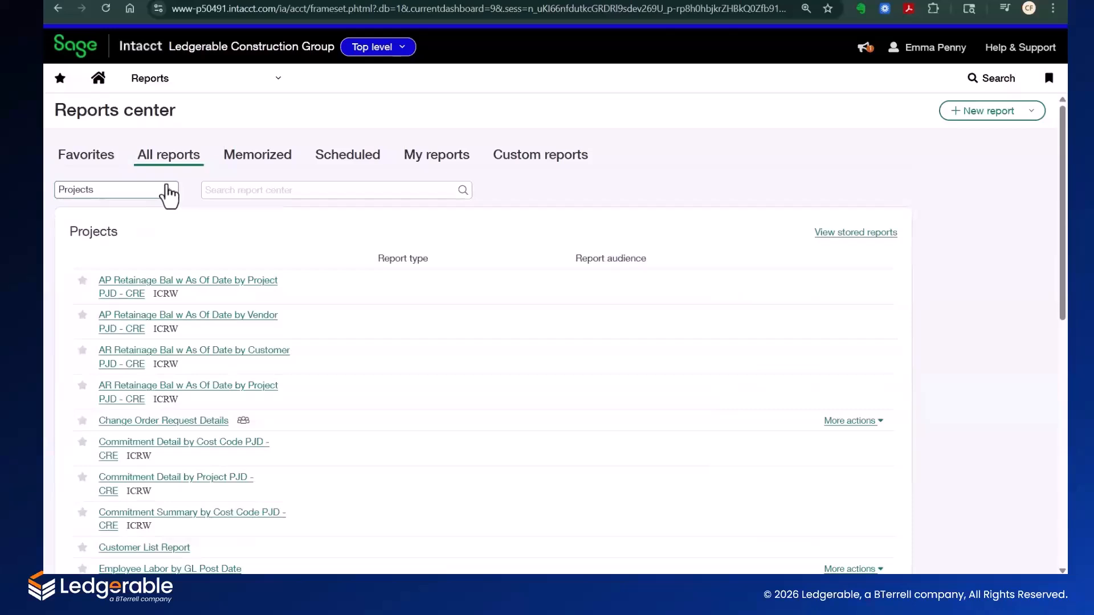
left_click(167, 190)
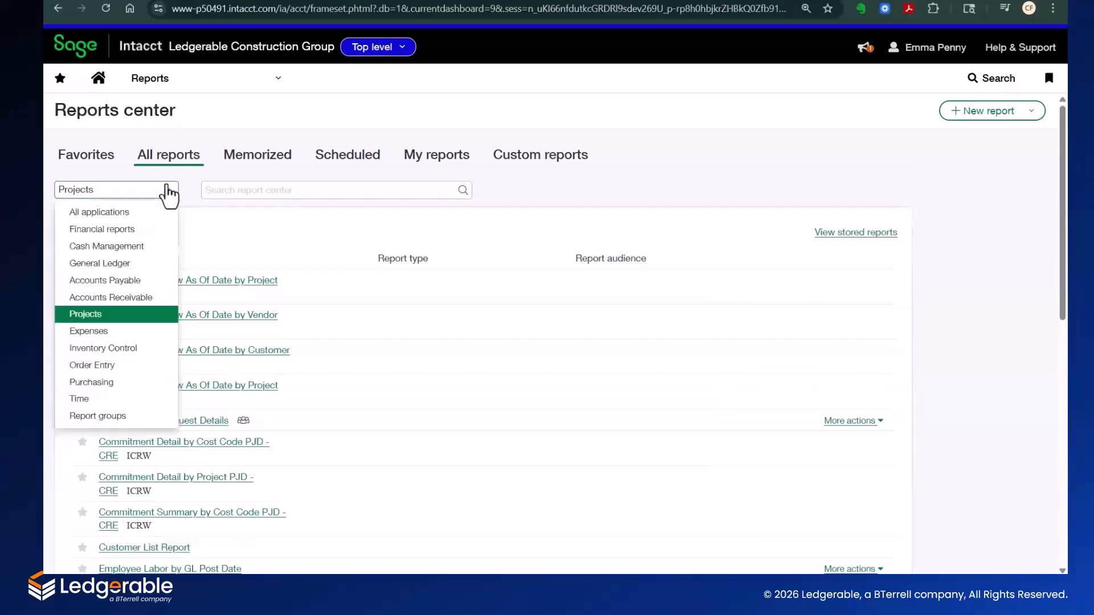
left_click(148, 211)
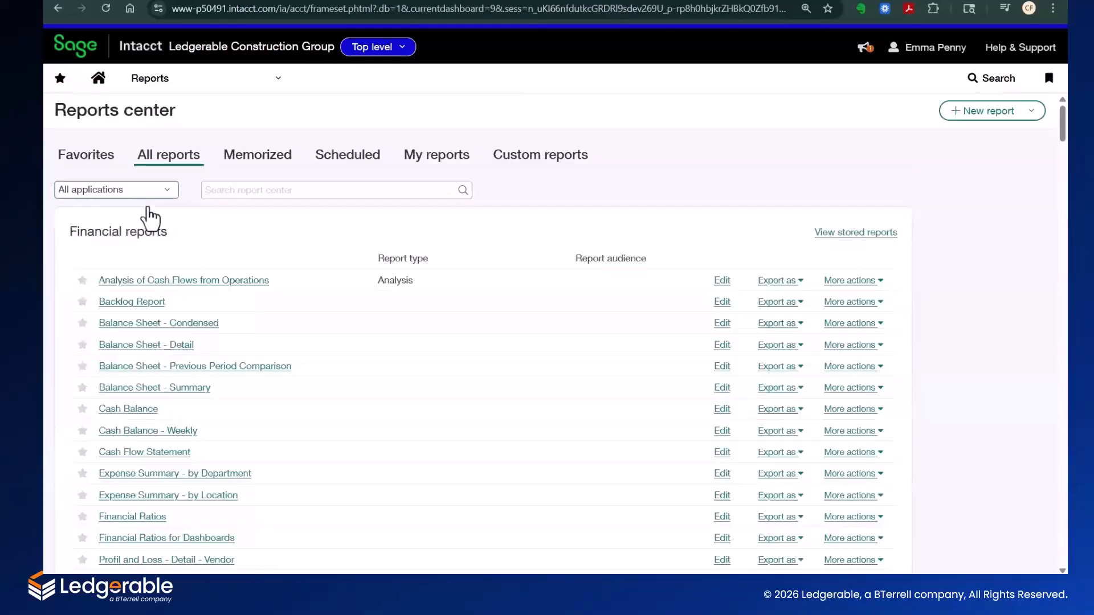
Search the Reports center for "Job Cost" and mark the Job Cost Details report as a favorite
left_click(236, 190)
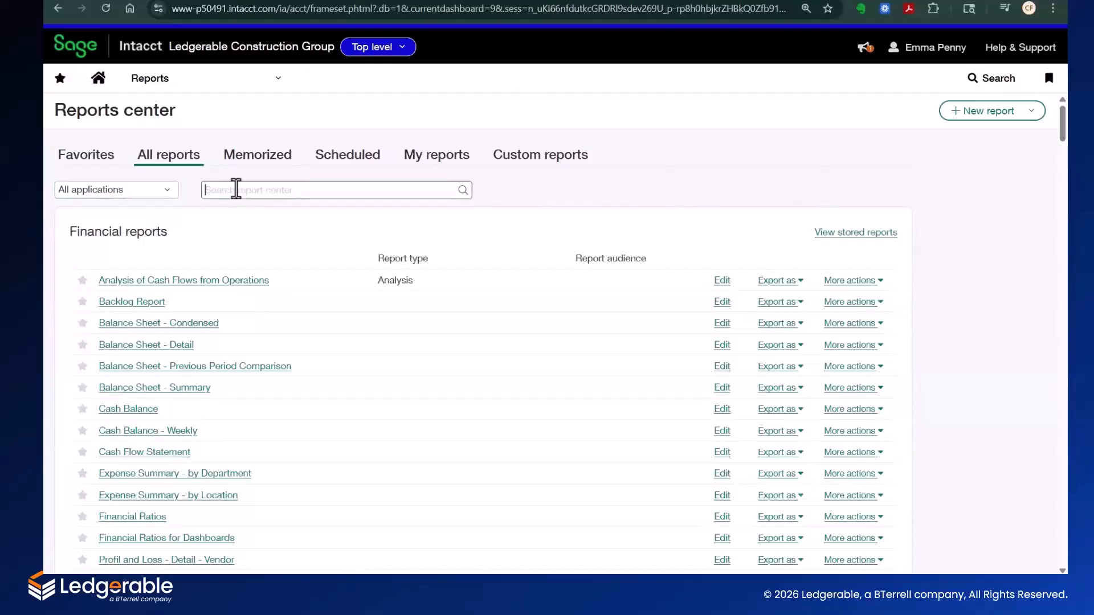
type("Job Cost")
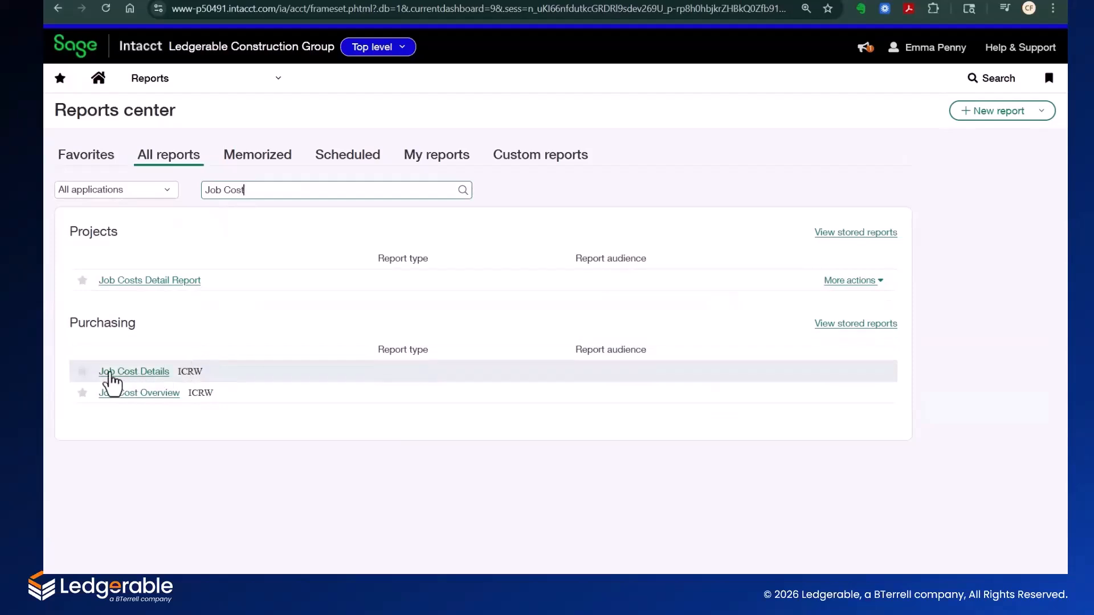
left_click(81, 373)
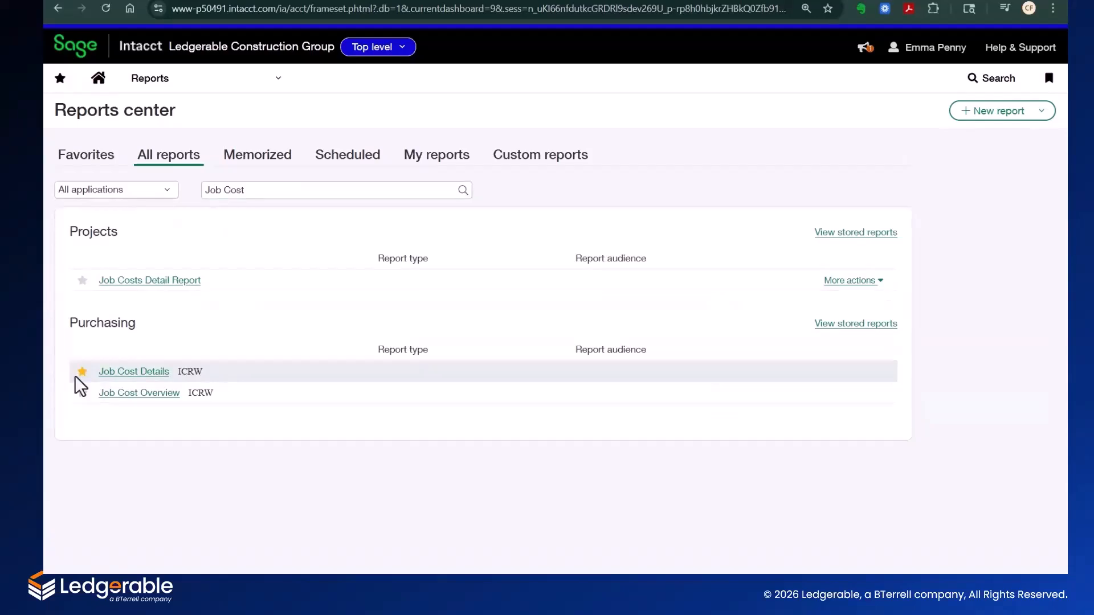
Open the favorite Job Cost Details report and run it for bill dates 01/01/2023 to 03/31/23
left_click(86, 165)
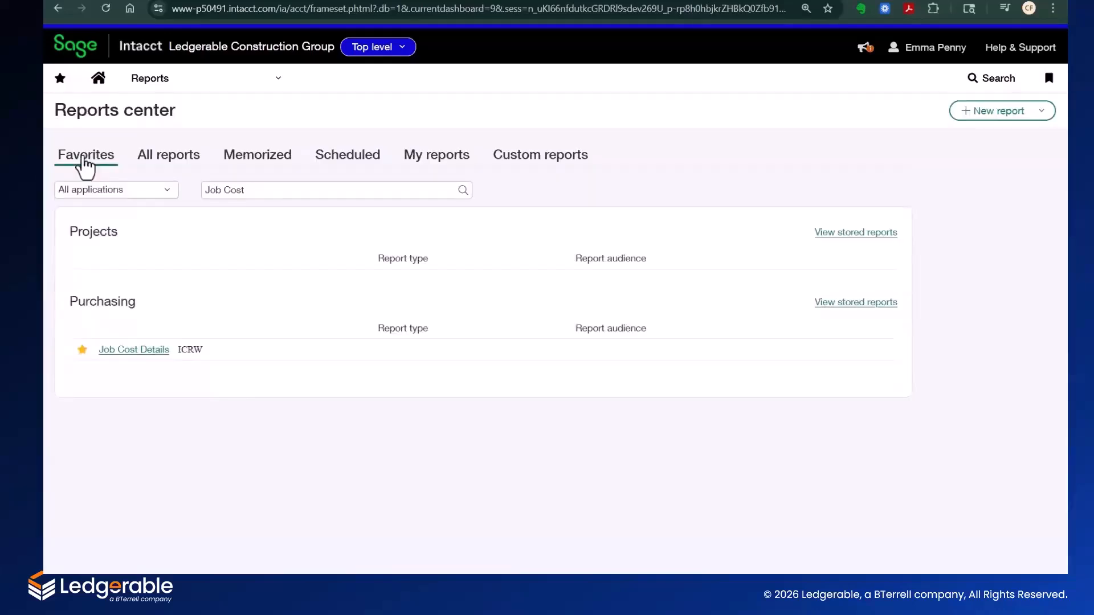
left_click(147, 350)
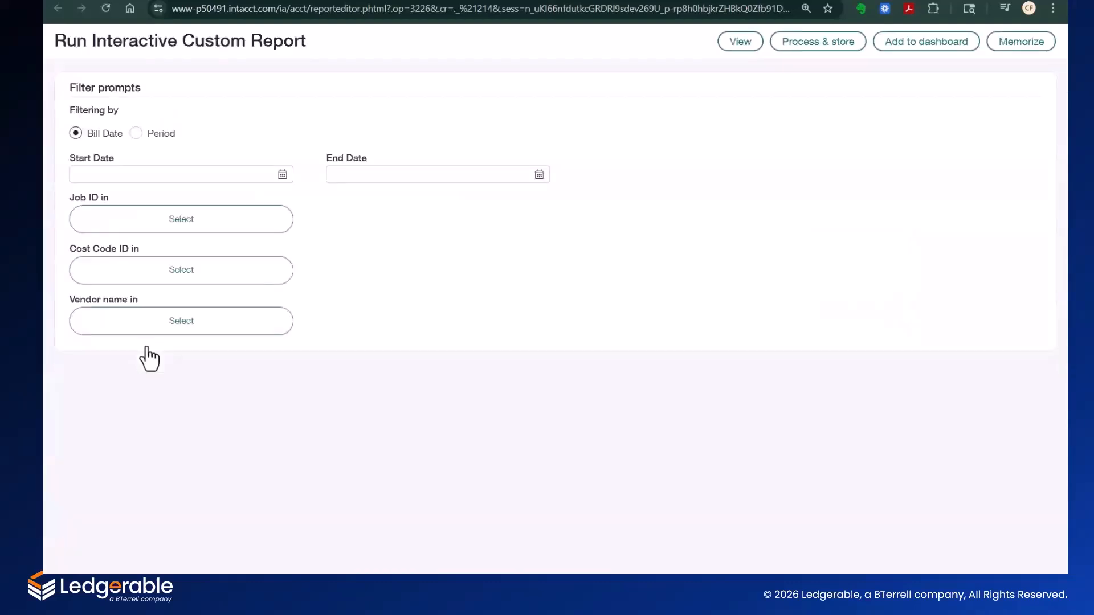
left_click(126, 168)
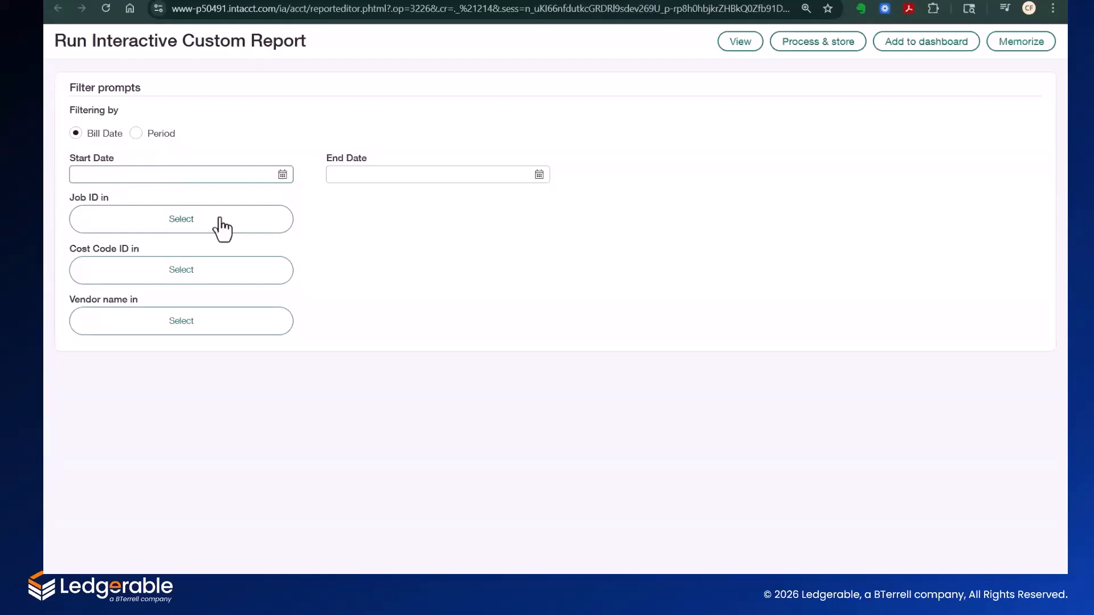
type("01")
type("/01")
type("/2")
type("023")
key("Tab")
type("0")
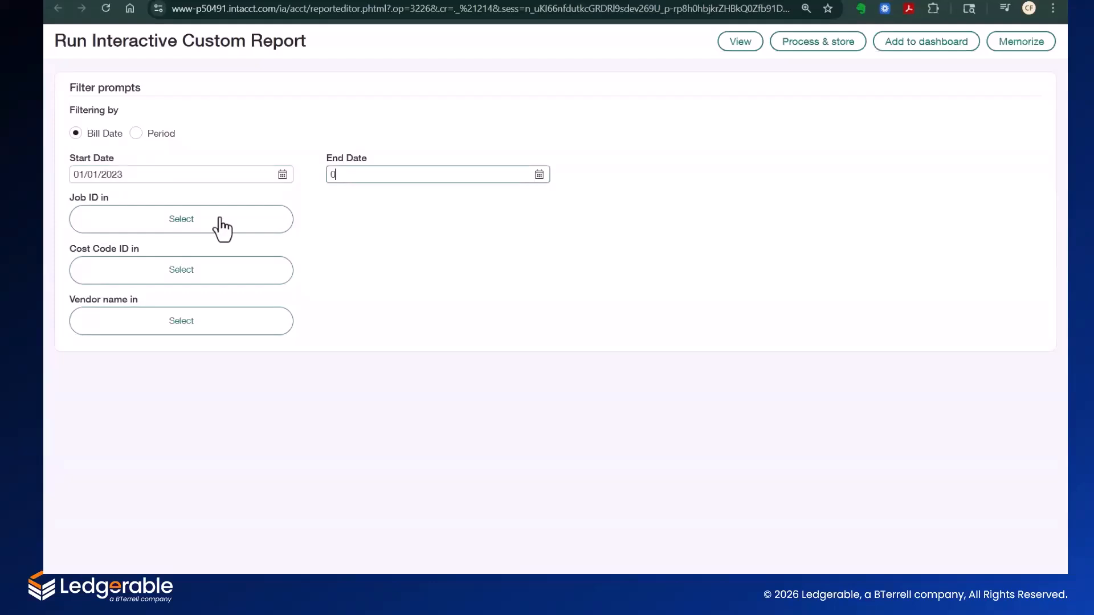
type("3/31/23")
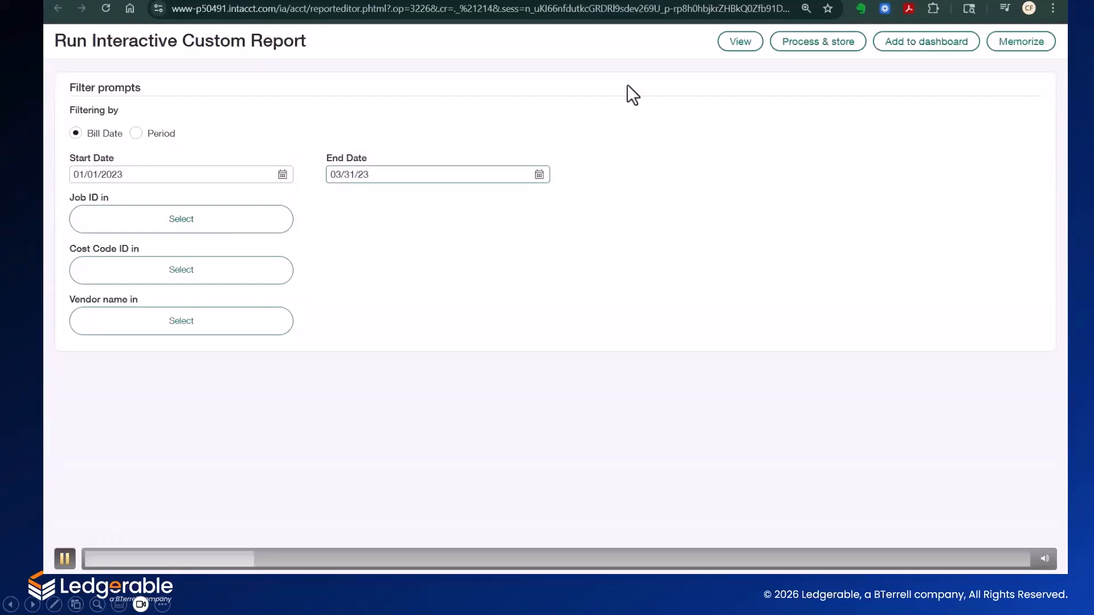
left_click(740, 41)
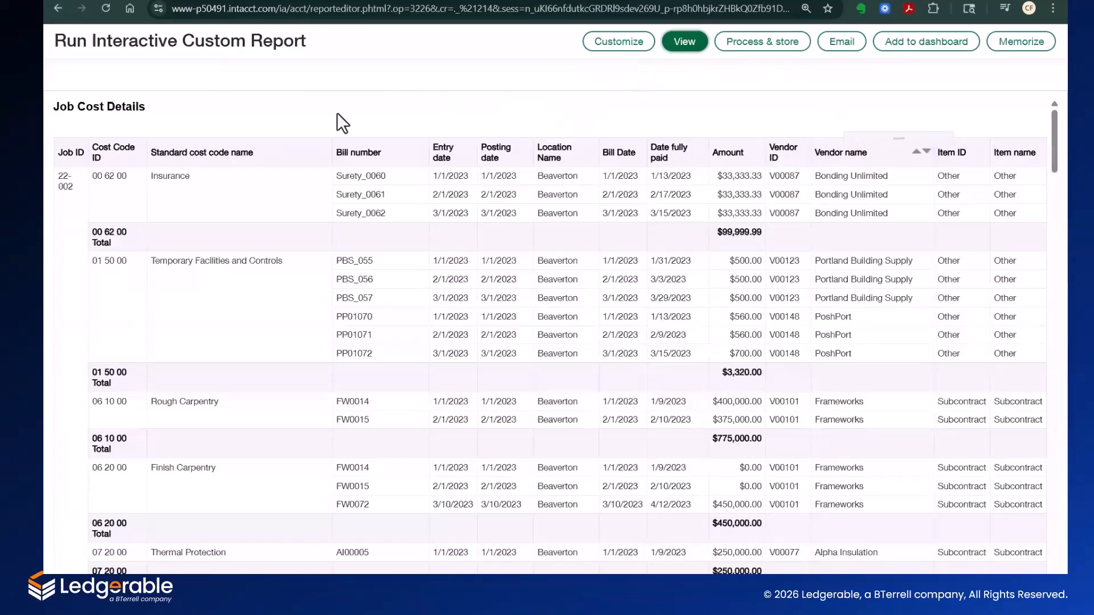
Turn the report's Vendor name column into a filter above the table and select Beaverton Sand & Gravel
left_click_drag(337, 112, 290, 123)
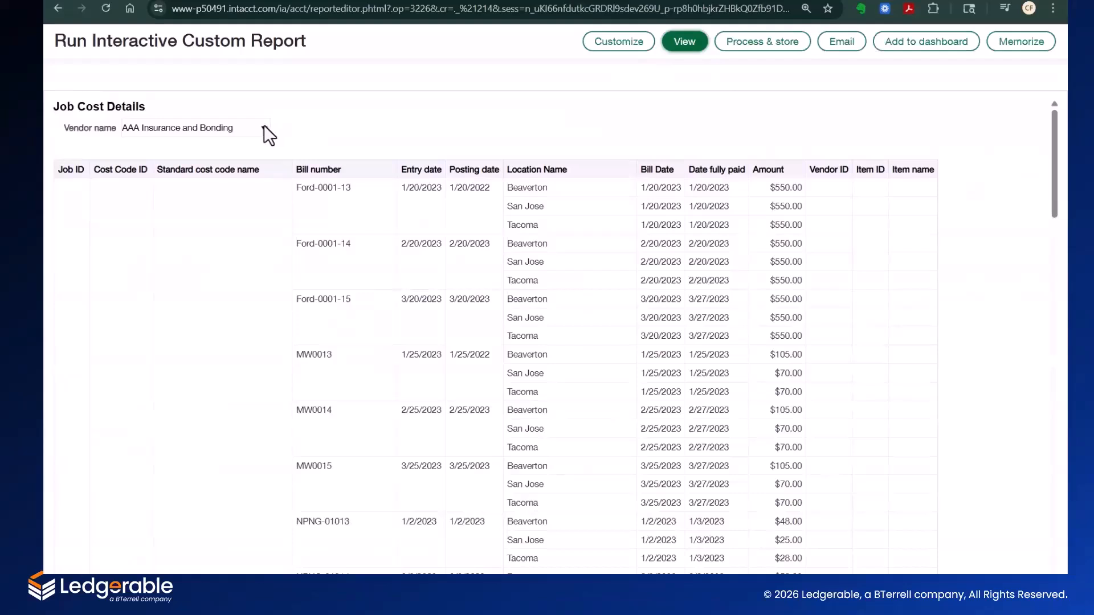
left_click(264, 126)
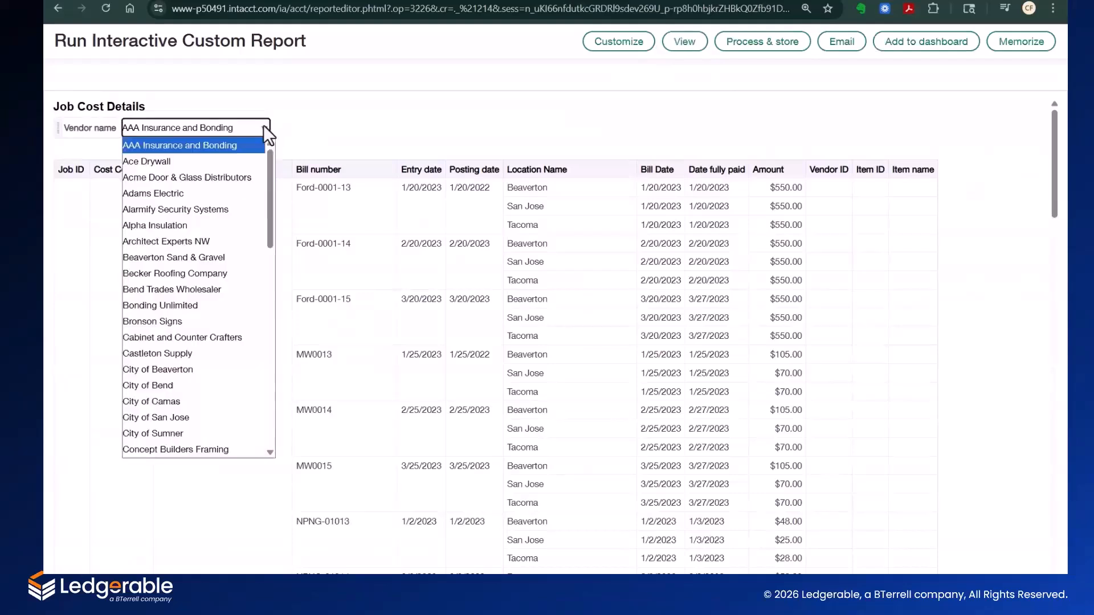
left_click(231, 257)
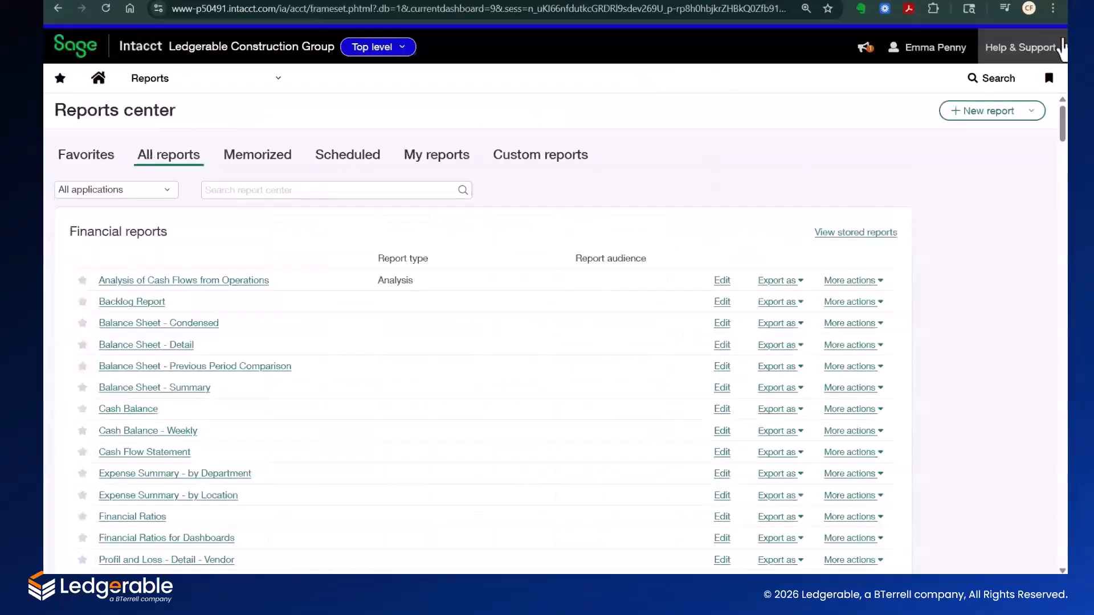
Search all reports for "Purchasing" and open the schedule of the Purchasing Activity by Vendor report for editing
left_click(317, 189)
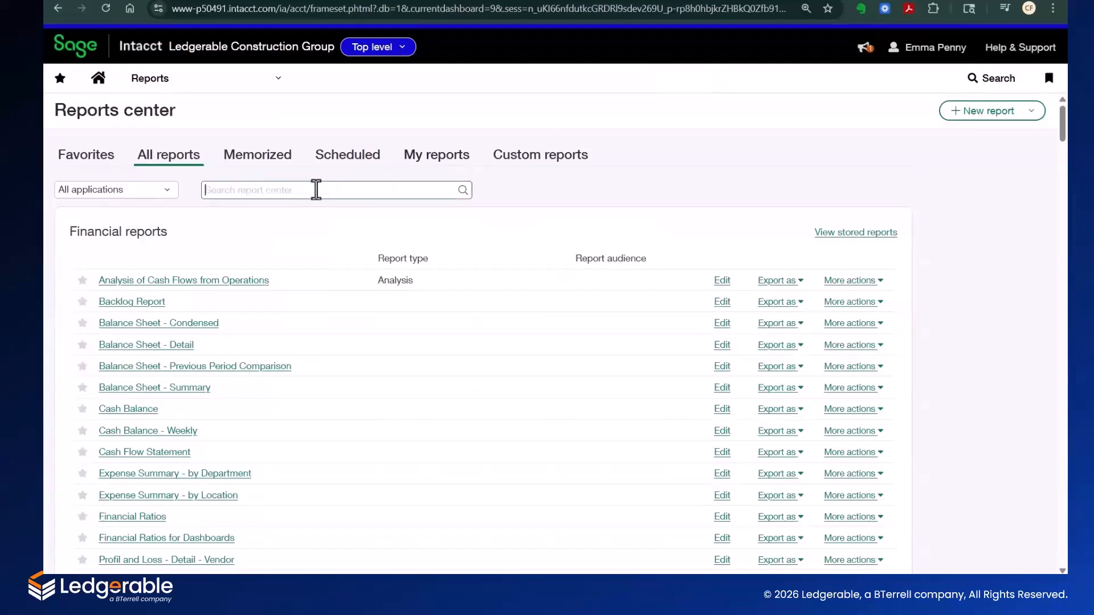
type("Purchasing")
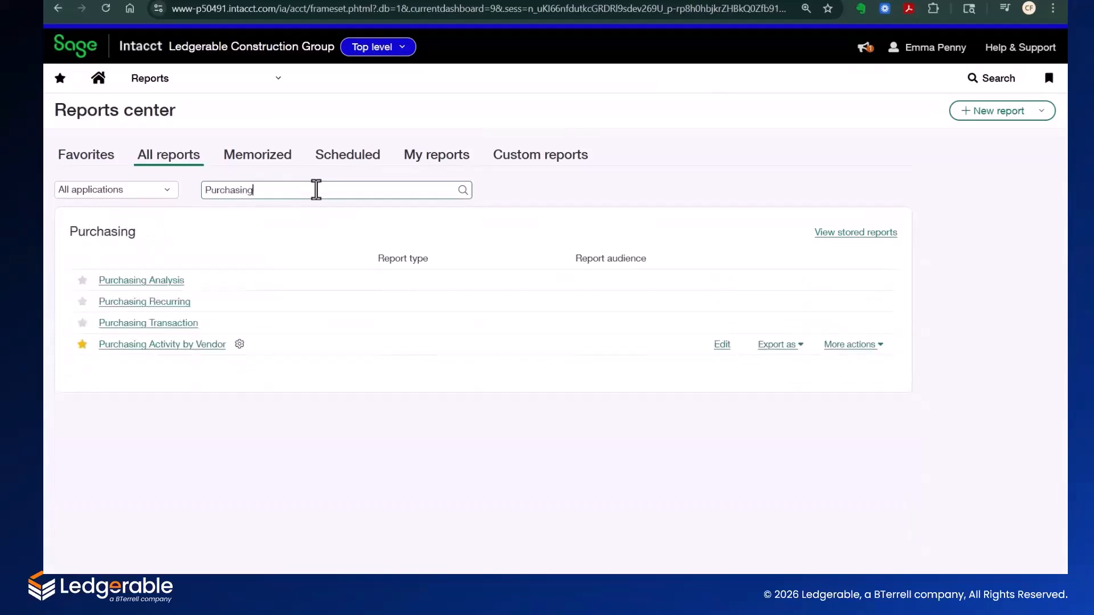
left_click(881, 348)
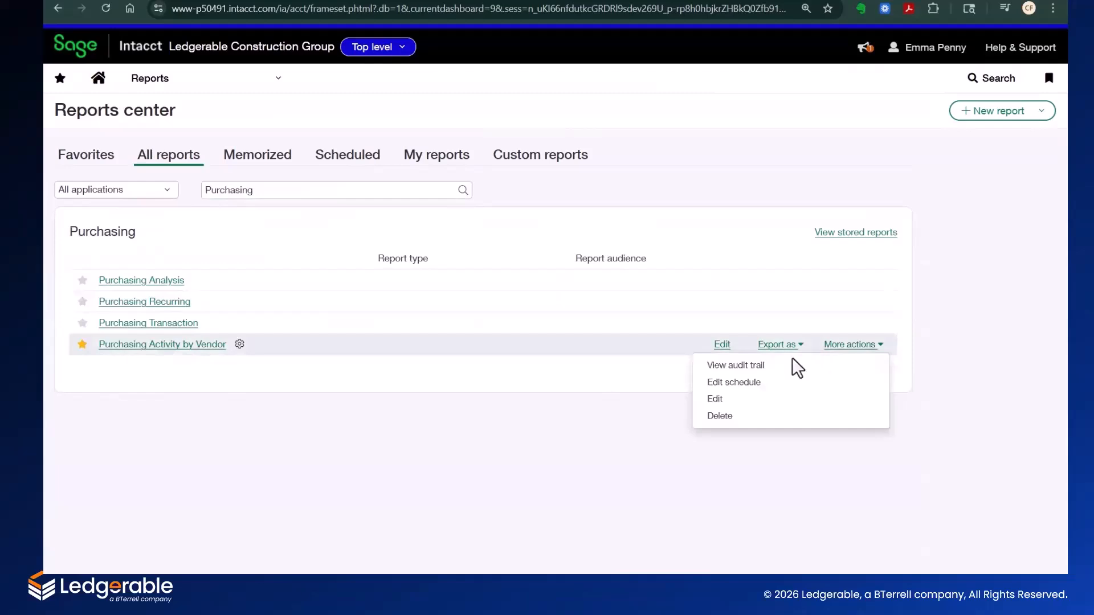
left_click(742, 383)
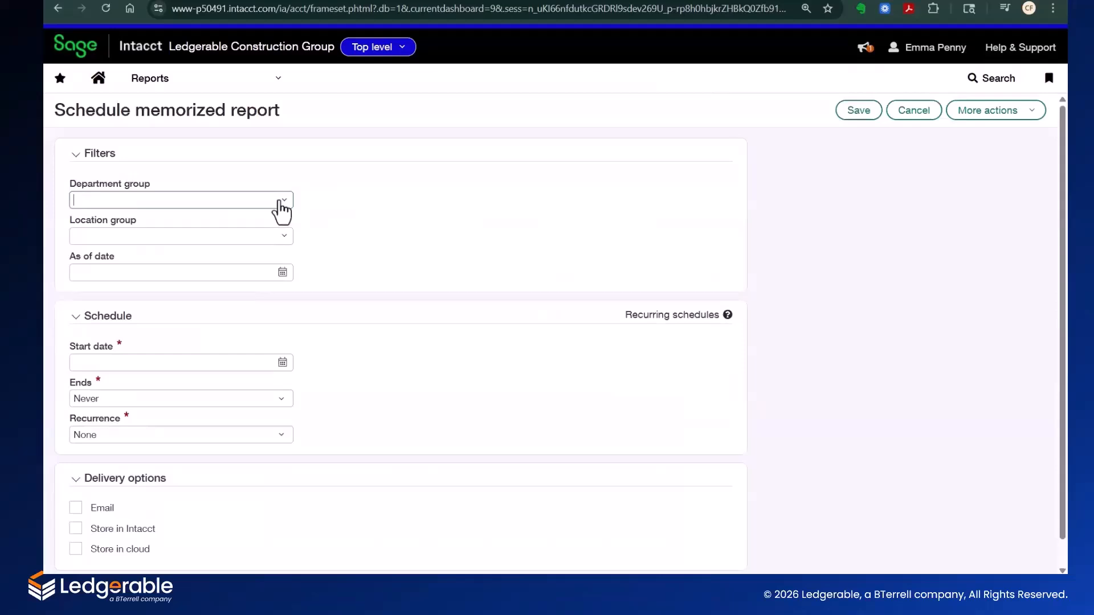
Set the schedule's department group to OPERATIONS--Construction Operations and look through the available location groups
type("op")
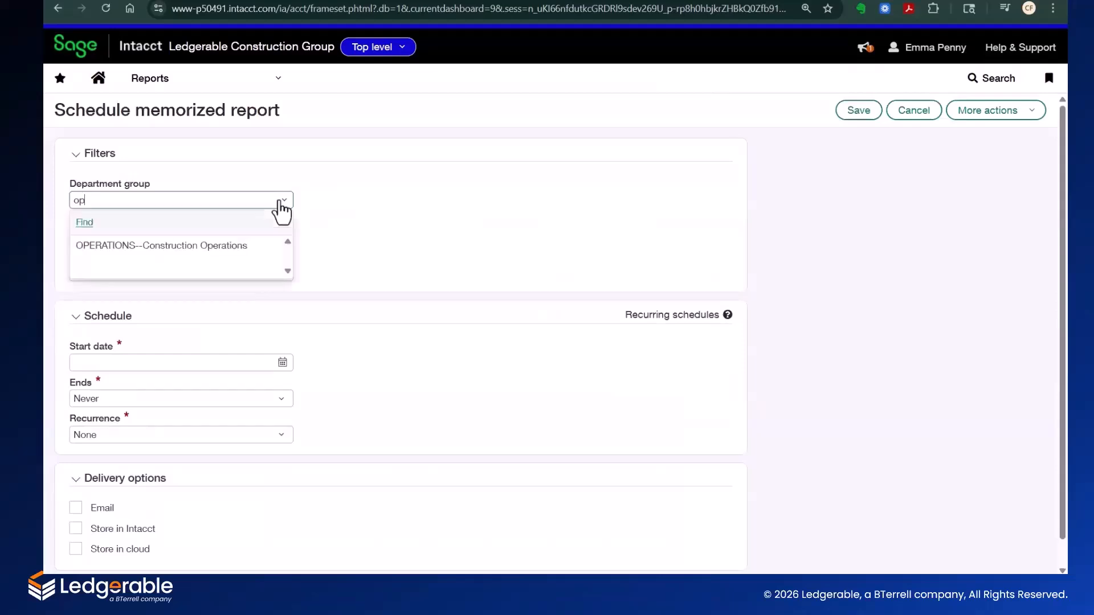
left_click(203, 246)
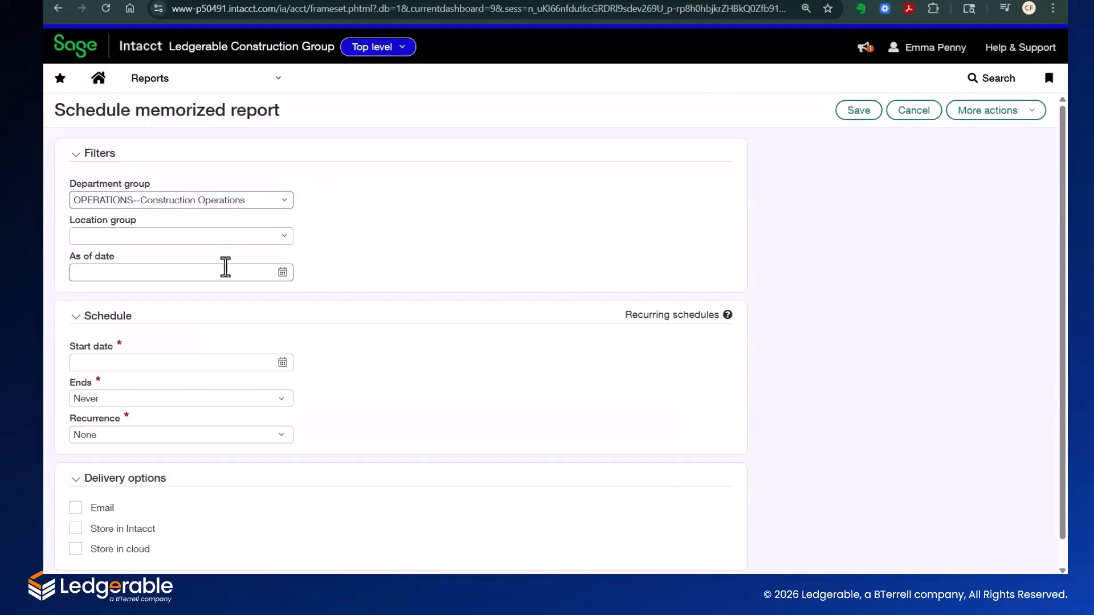
left_click(282, 238)
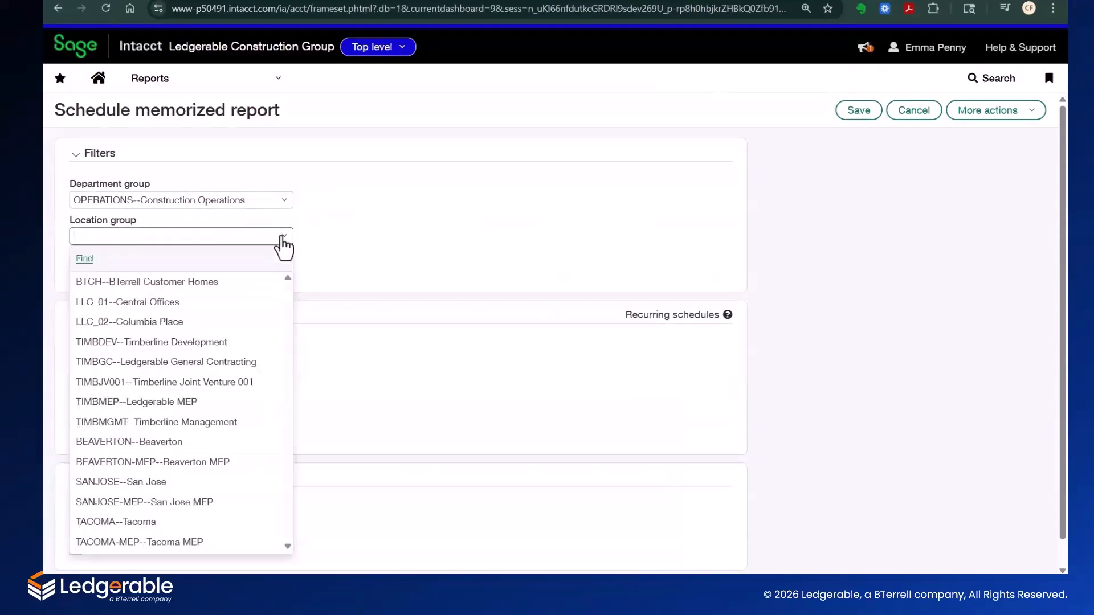
left_click(283, 242)
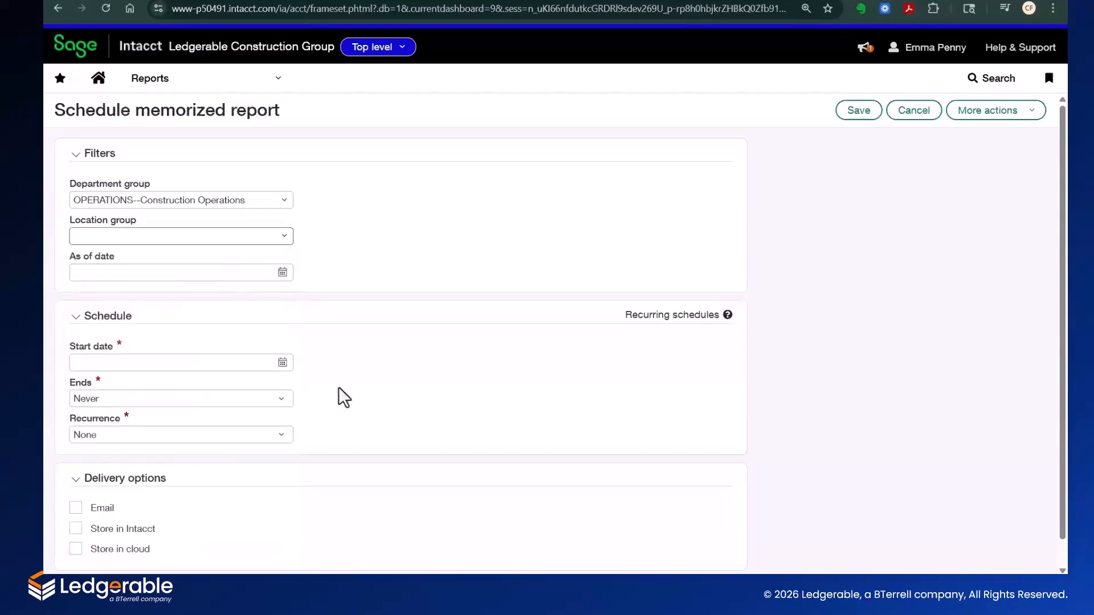
Schedule the report to start on 02/01/2023 and recur every 1 month at the end of the month
left_click(210, 369)
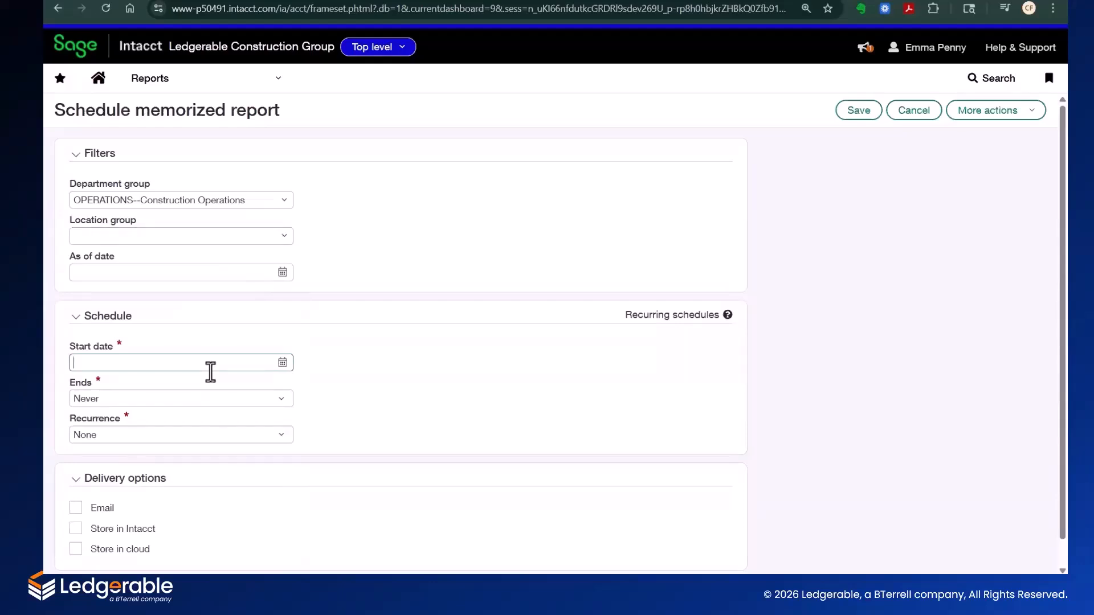
type("02")
type("/01/2023")
key("Tab")
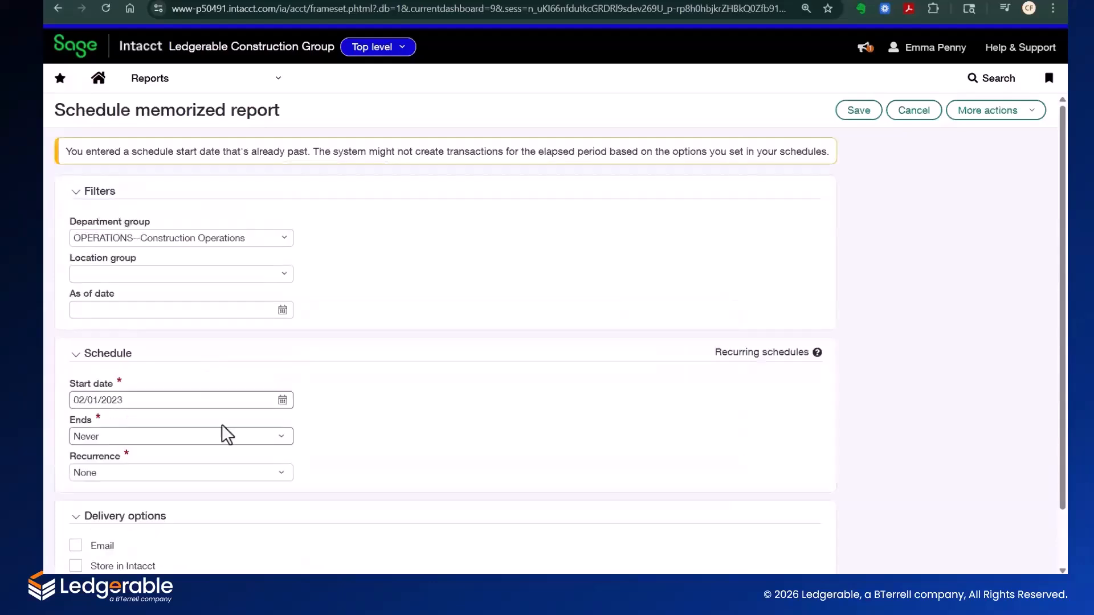
left_click(214, 472)
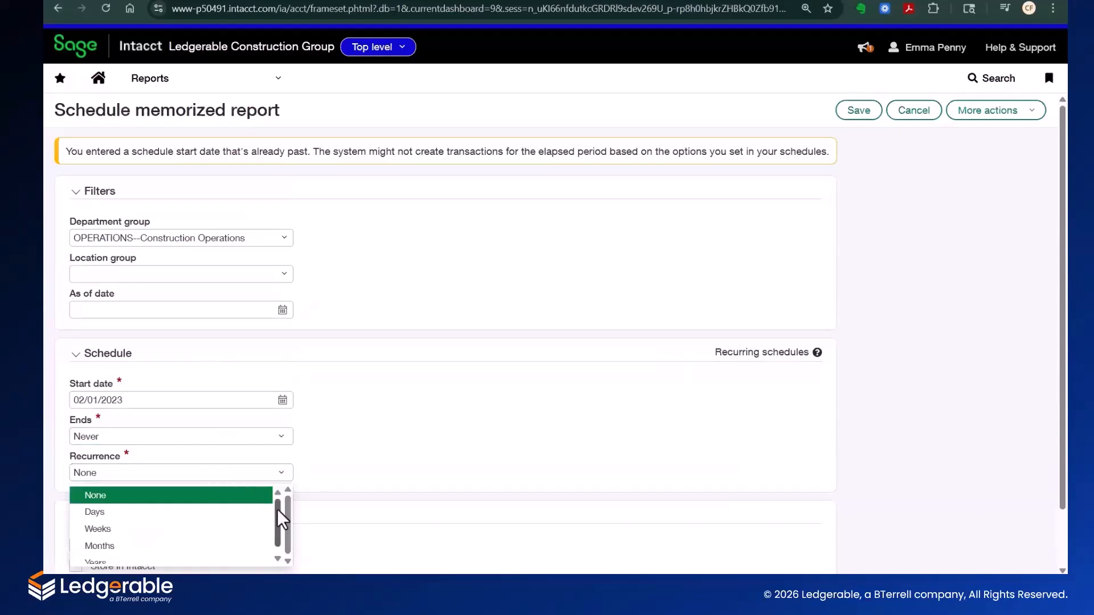
left_click_drag(276, 509, 276, 516)
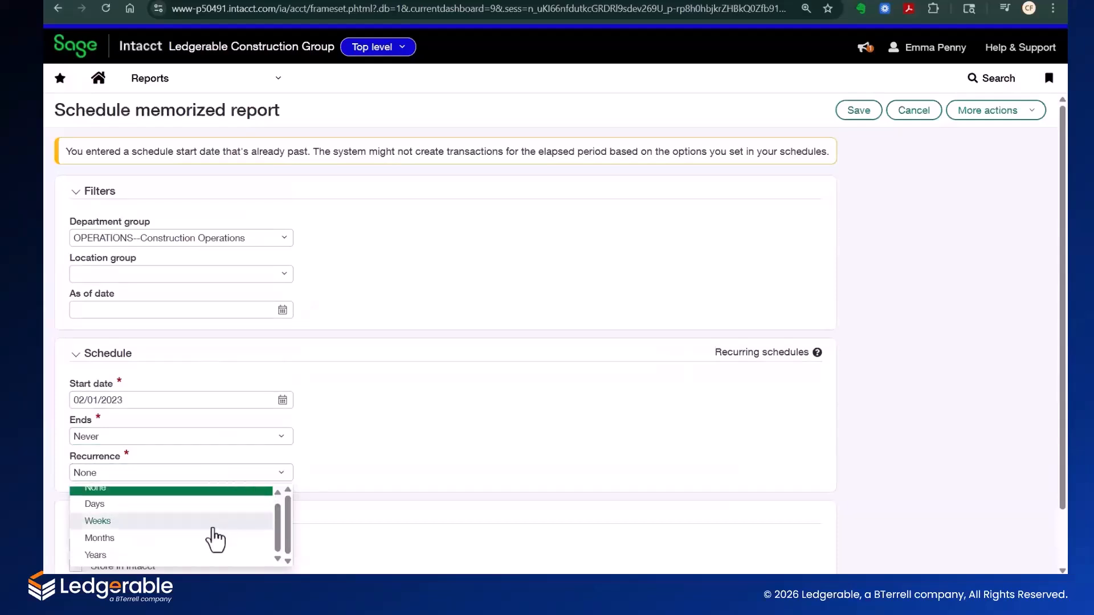
left_click(91, 539)
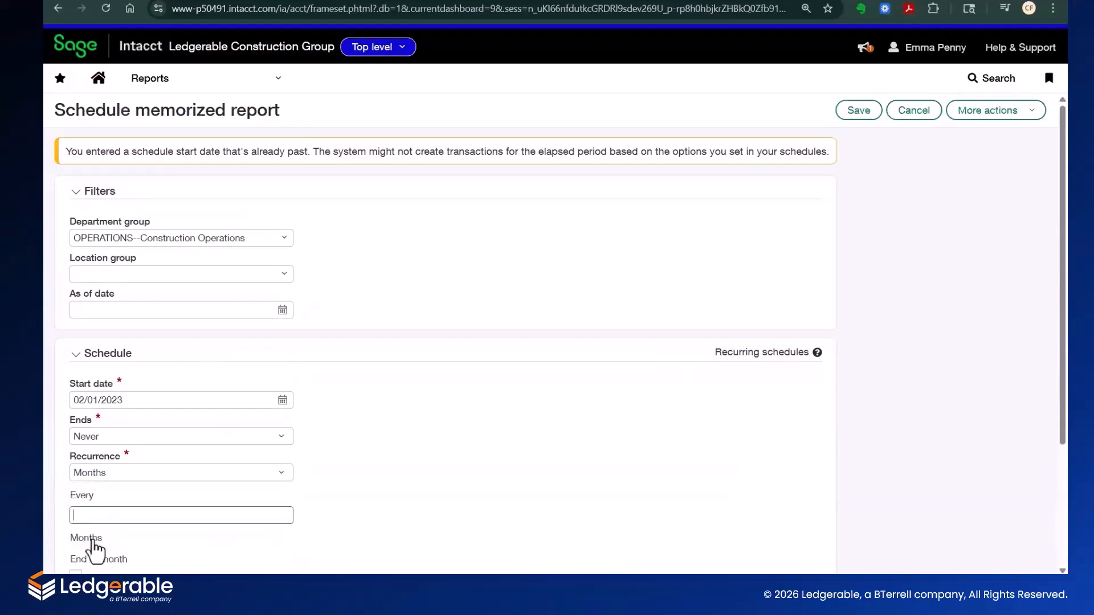
type("1")
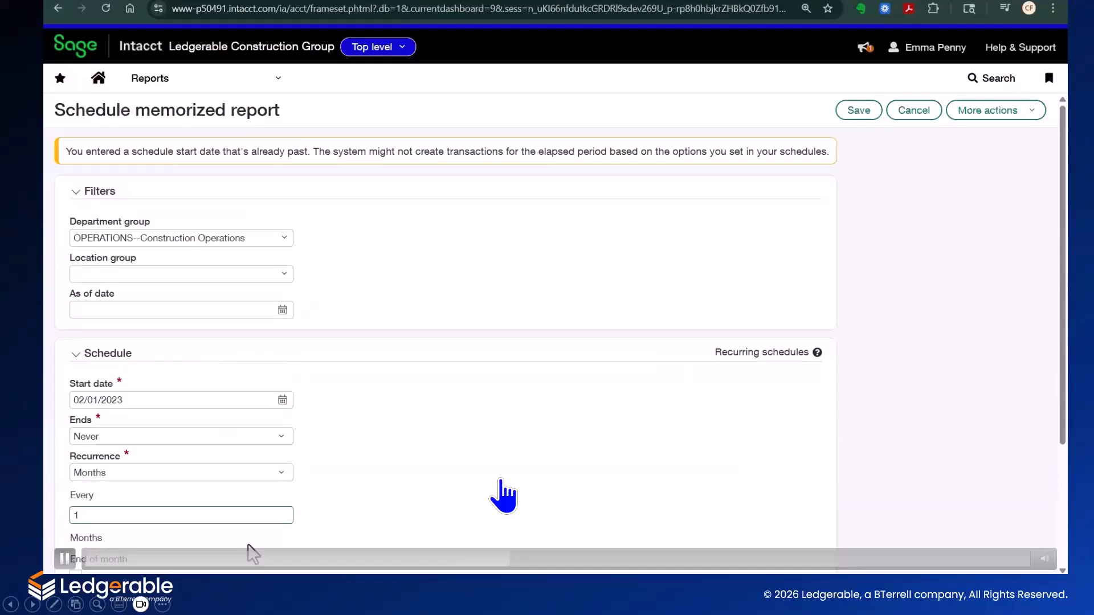
key("Tab")
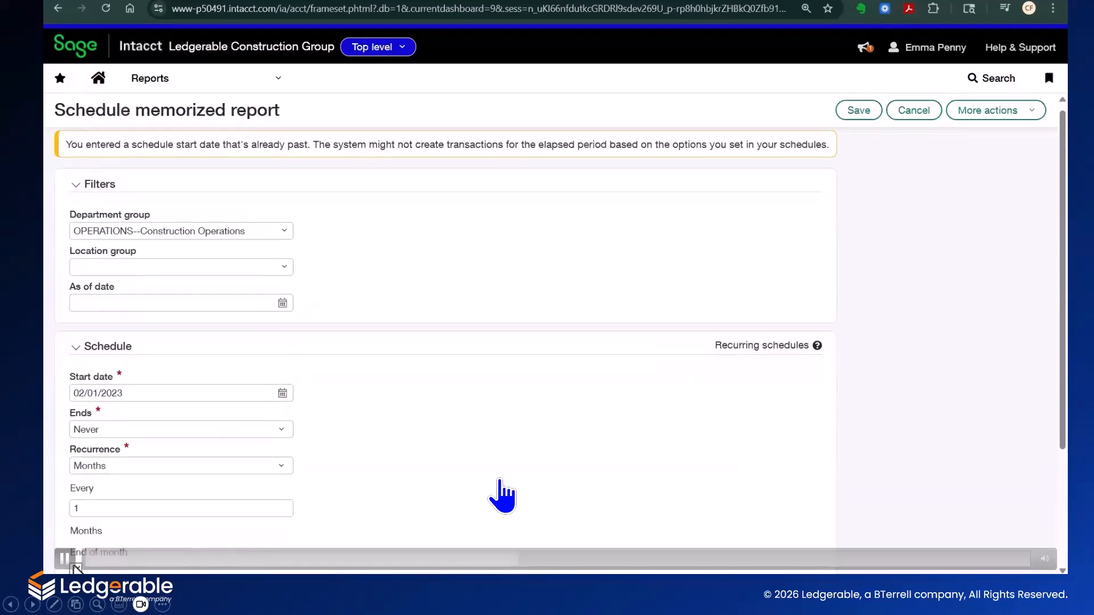
scroll(221, 538, "down", 3)
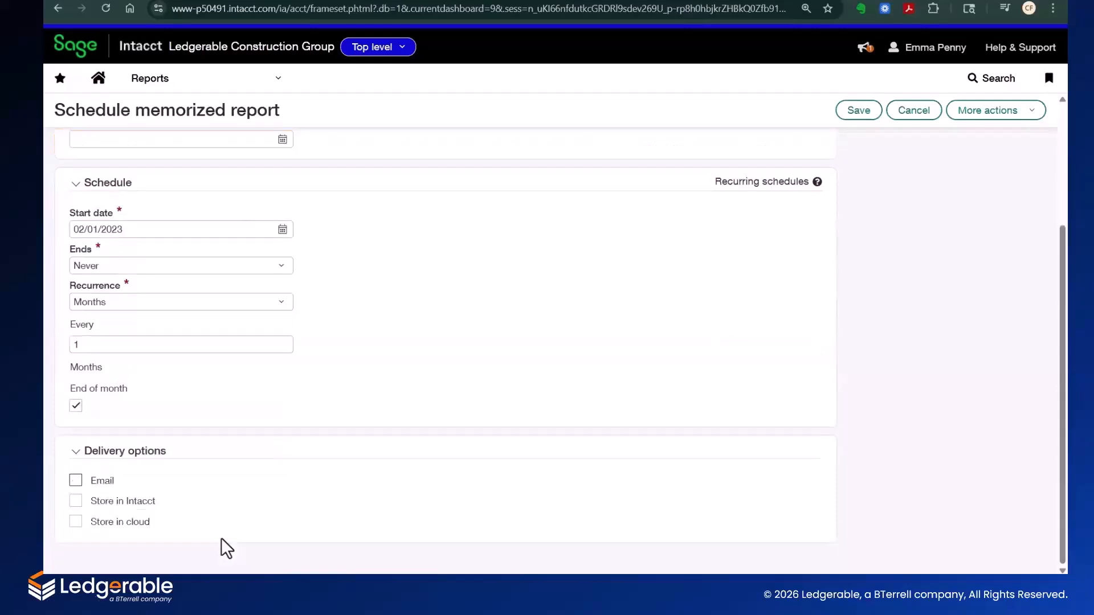
Enable email delivery for the scheduled report and review its recipient field and report type options
left_click(72, 478)
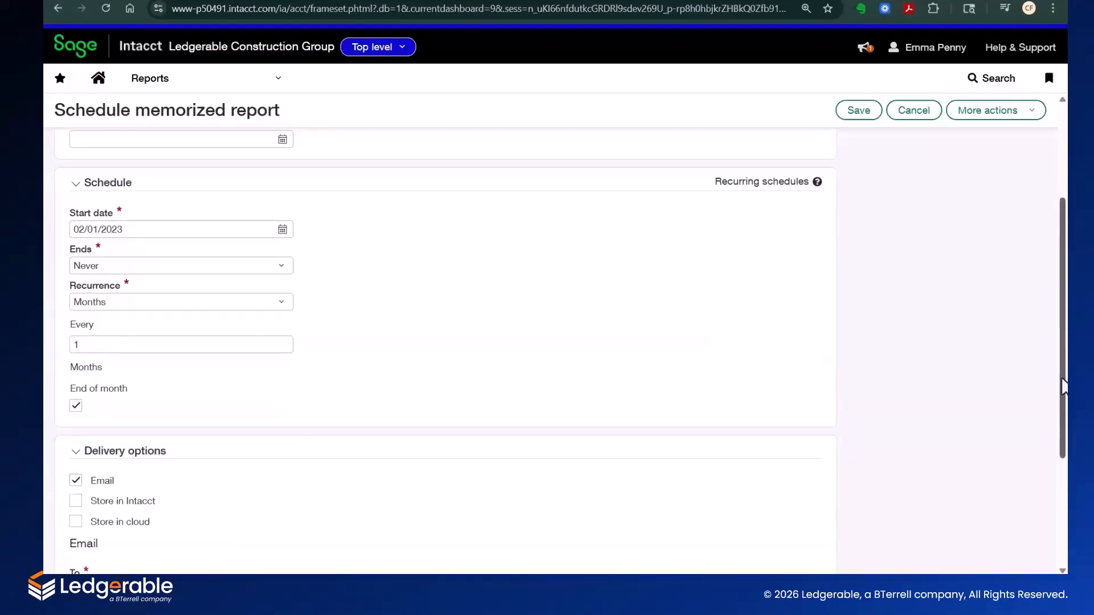
left_click_drag(1064, 381, 1066, 493)
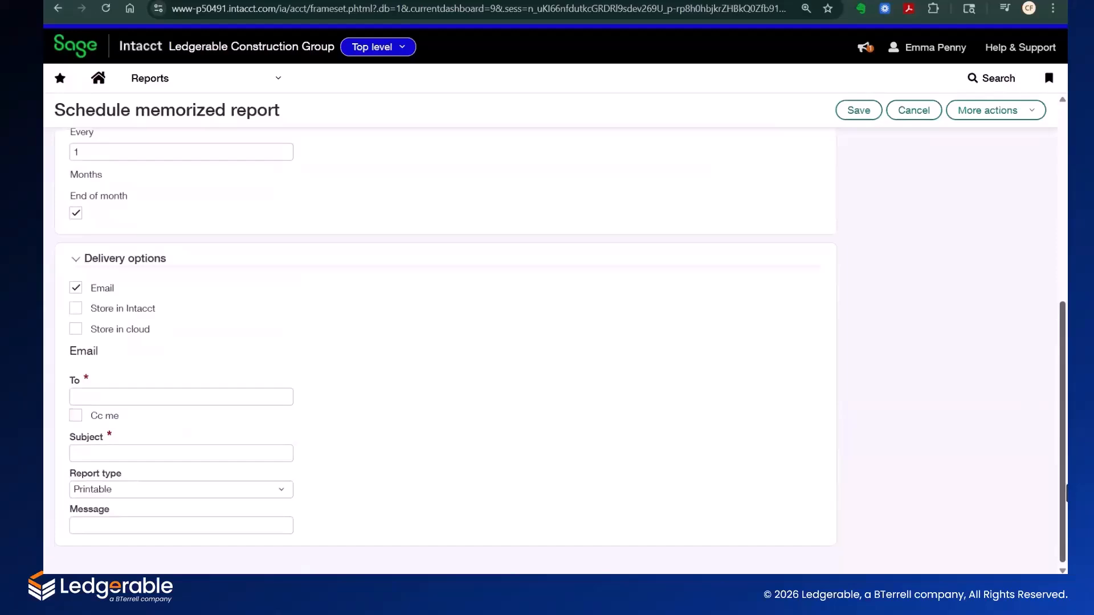
left_click(263, 395)
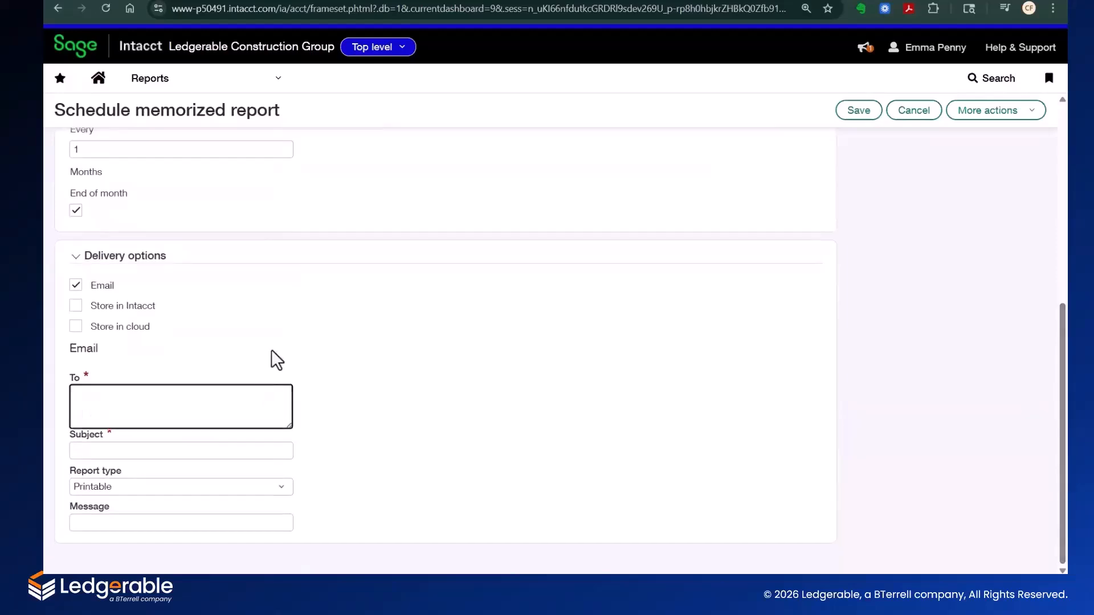
left_click(272, 350)
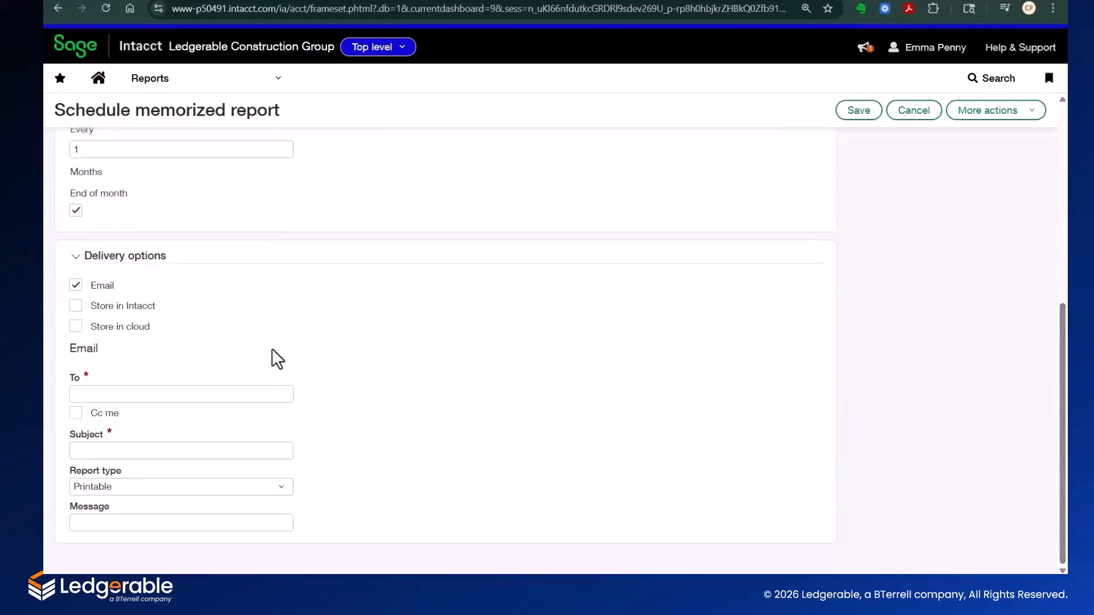
left_click(159, 488)
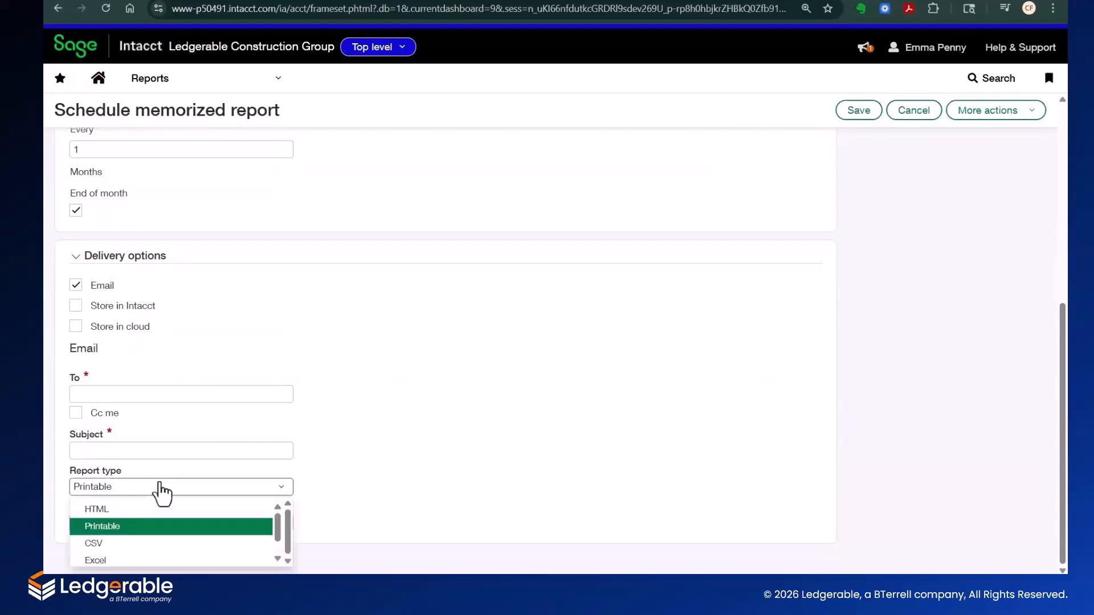
mouse_move(278, 525)
left_mouse_down()
mouse_move(278, 542)
mouse_move(278, 520)
left_mouse_up()
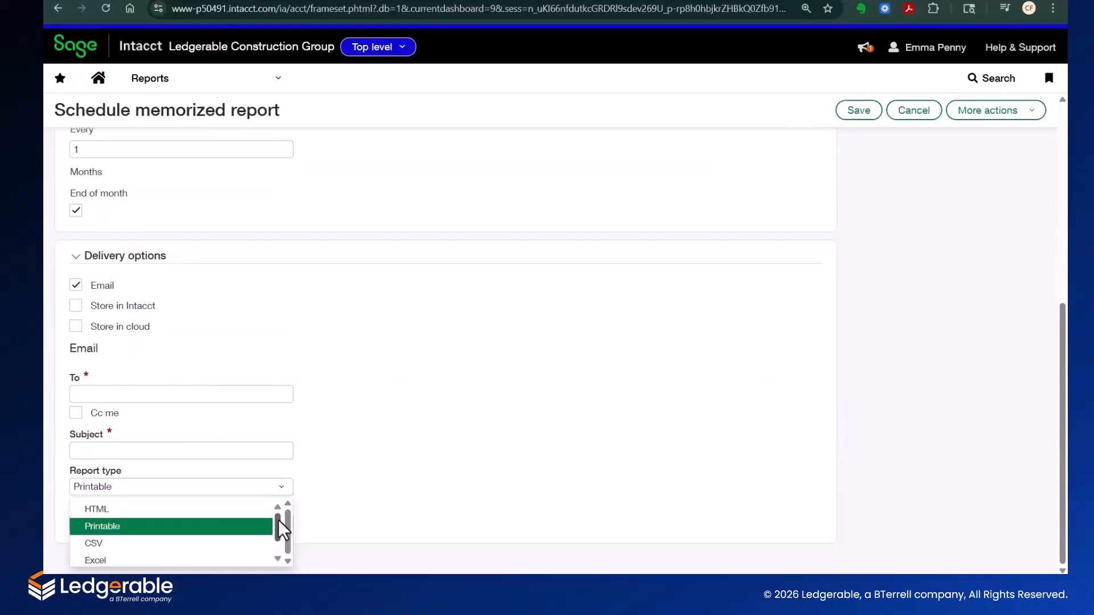
left_click(368, 439)
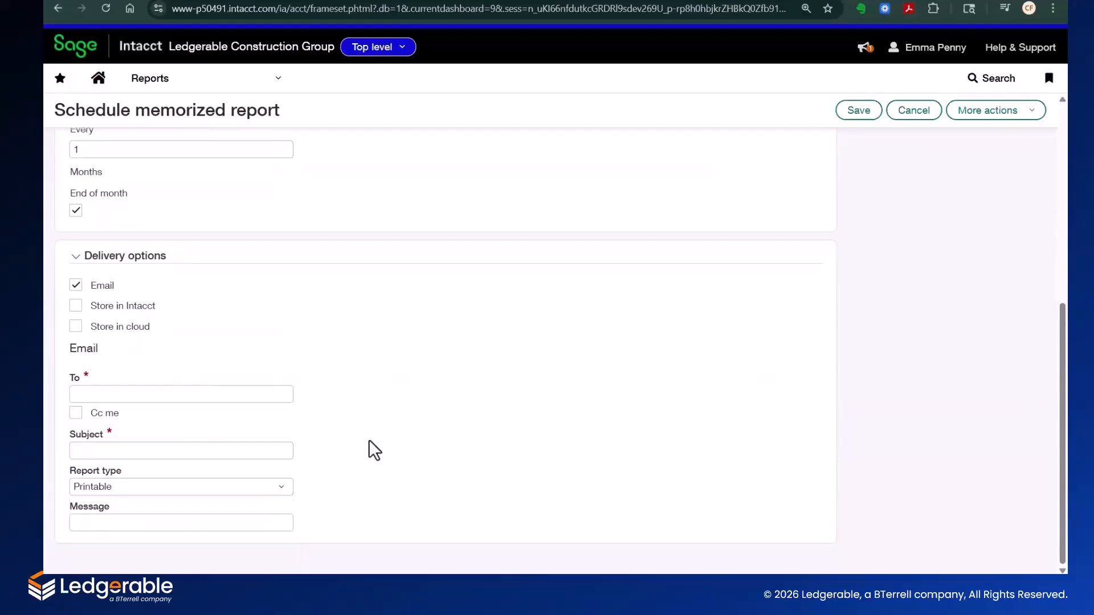
Enable storing the scheduled report both in Intacct and in the cloud
left_click(75, 307)
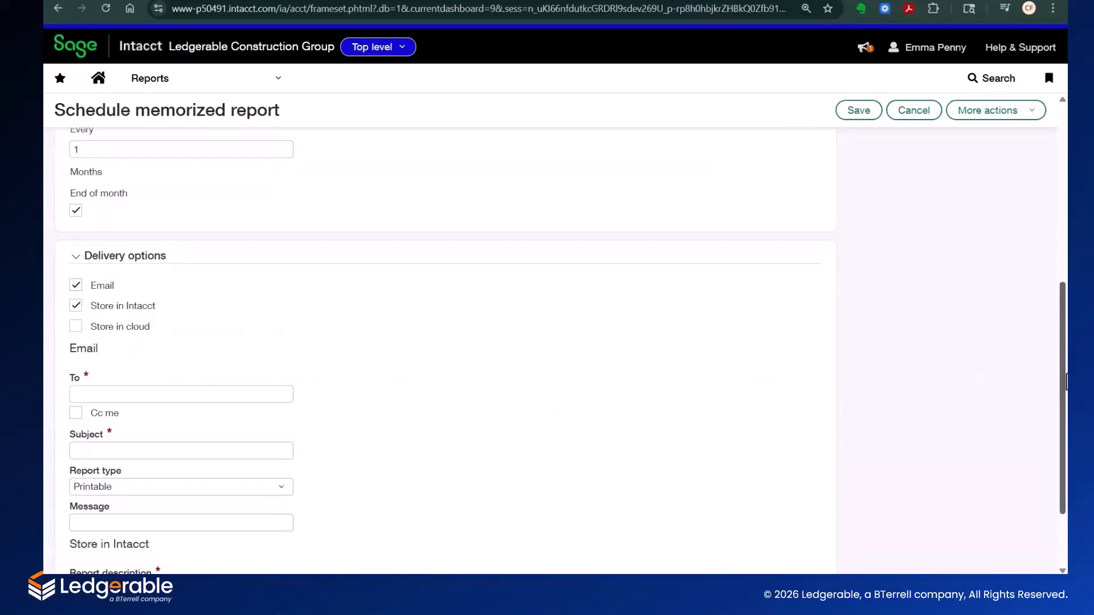
left_click_drag(1064, 377, 1063, 456)
left_click(263, 488)
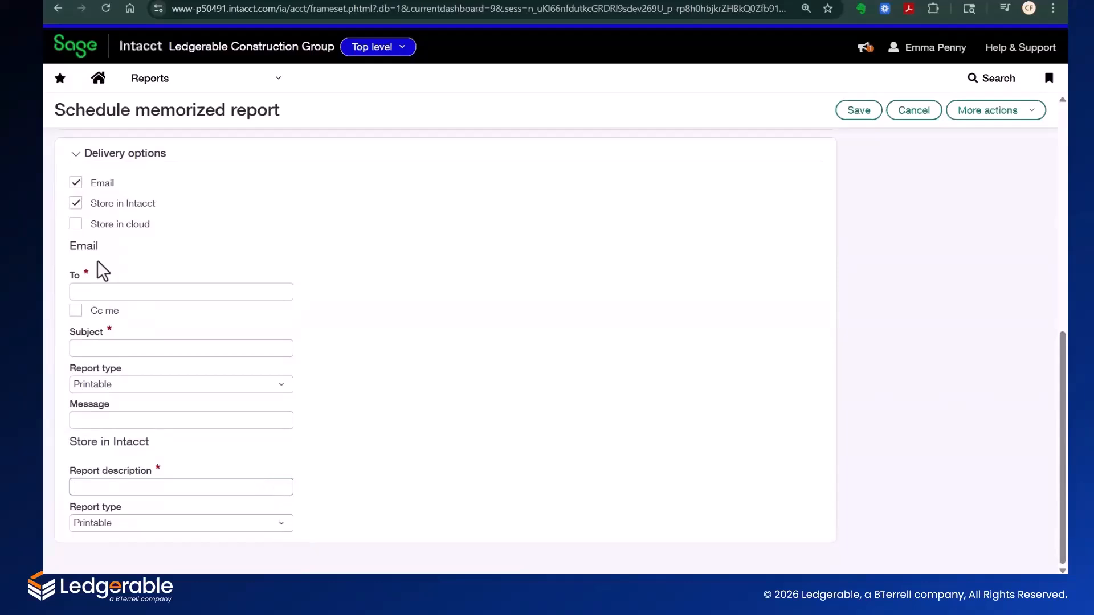
left_click(76, 223)
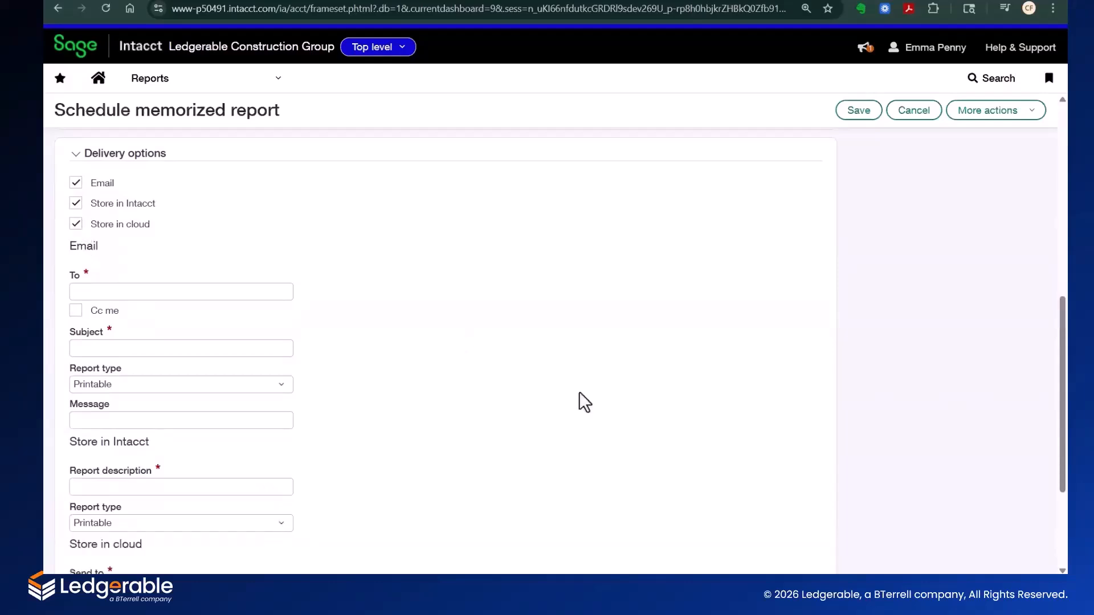
Start adding a cloud storage destination for the scheduled report and look through the available storage types
left_click_drag(1066, 414, 1067, 496)
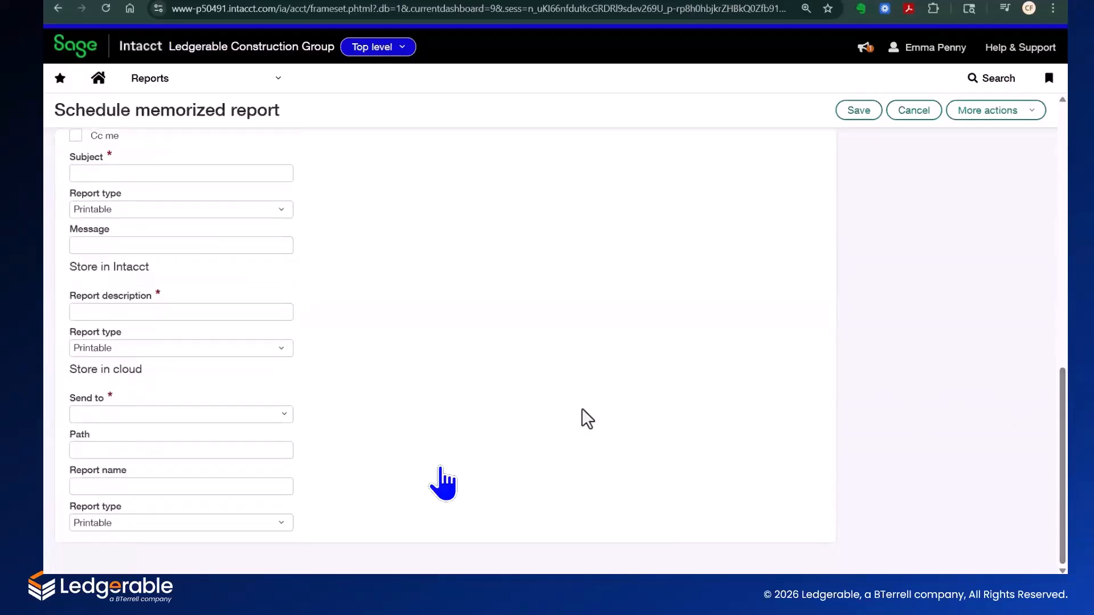
left_click(285, 416)
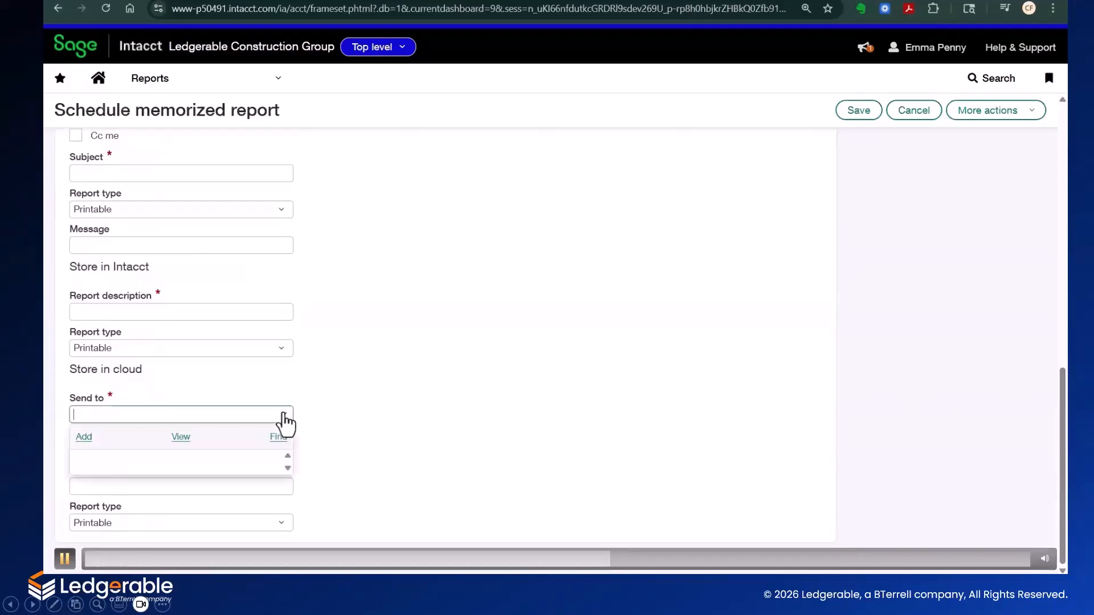
left_click(84, 438)
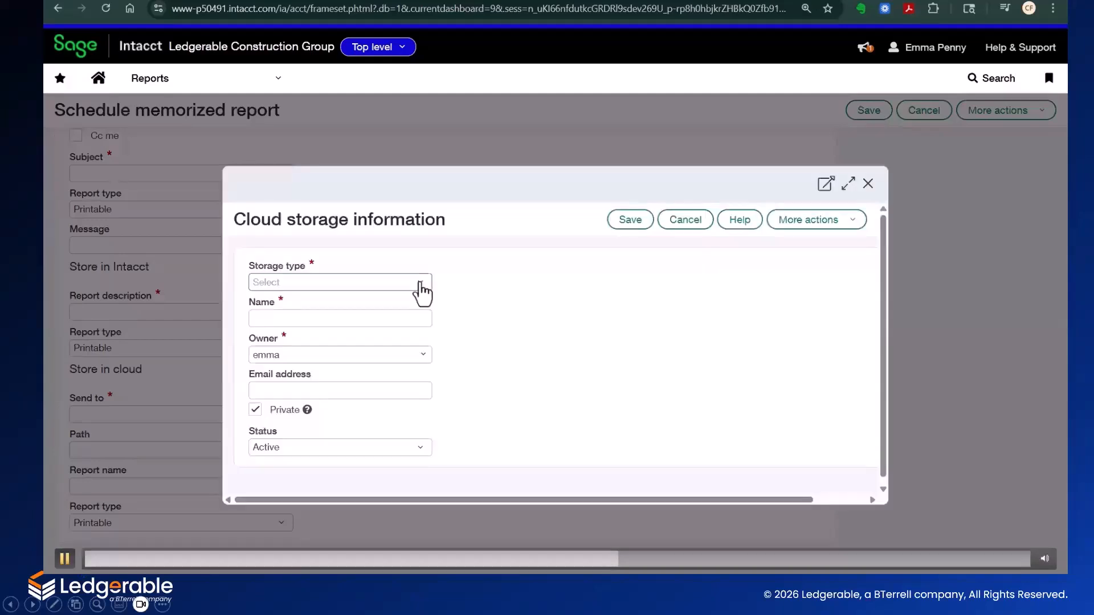
left_click(422, 290)
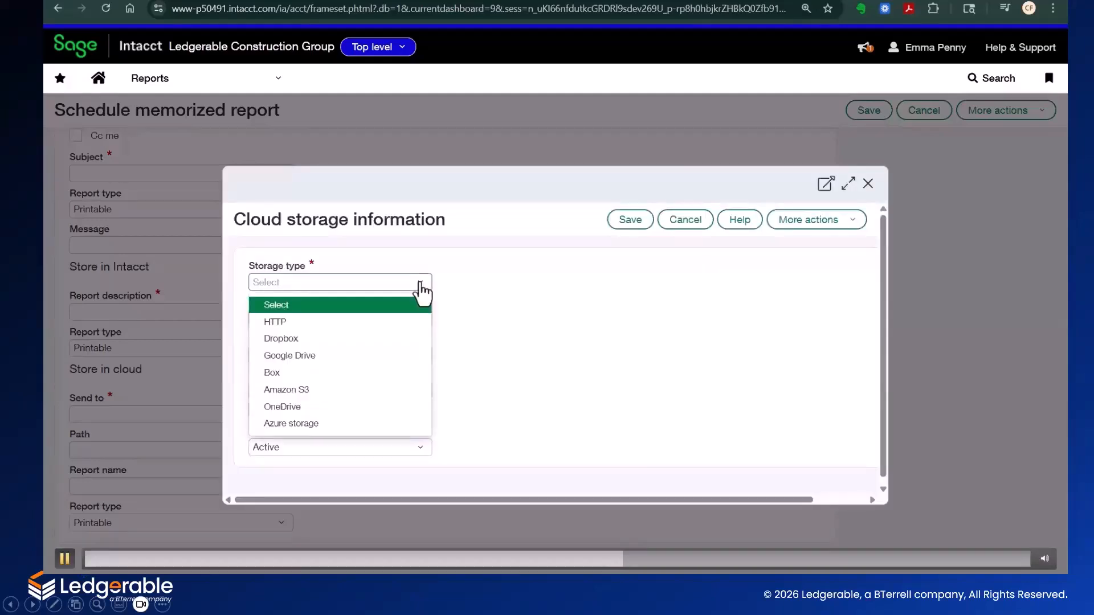
key("Right")
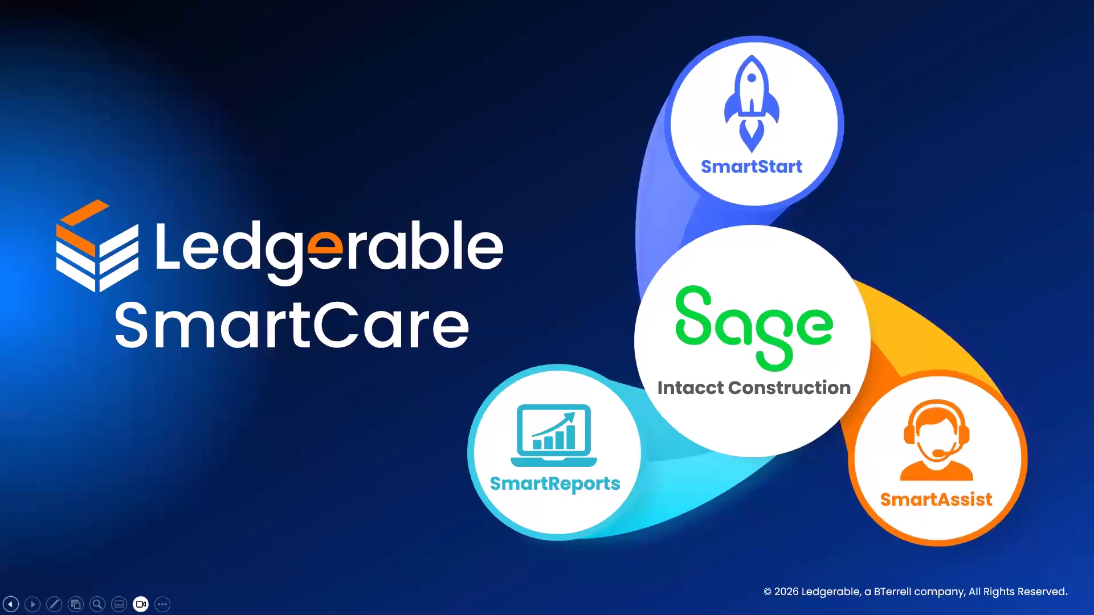
key("Left")
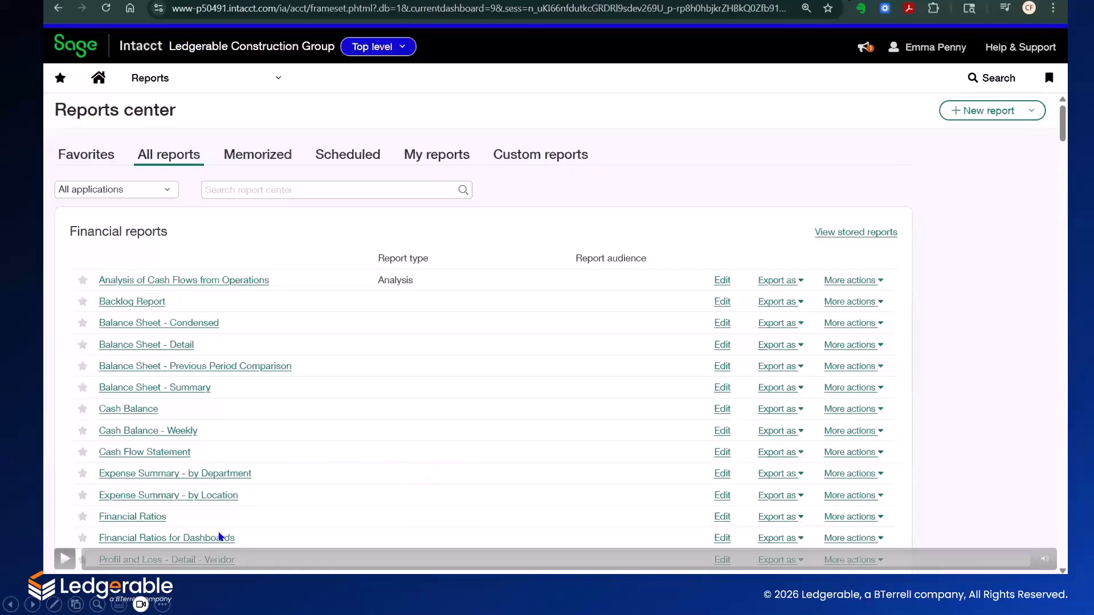
left_click(993, 558)
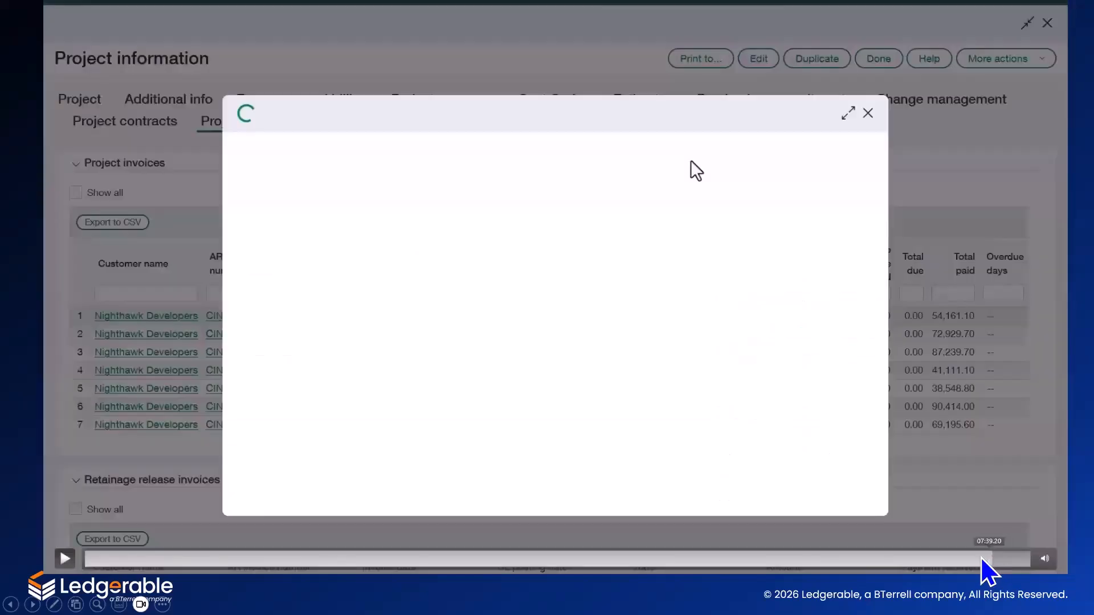
left_click(957, 559)
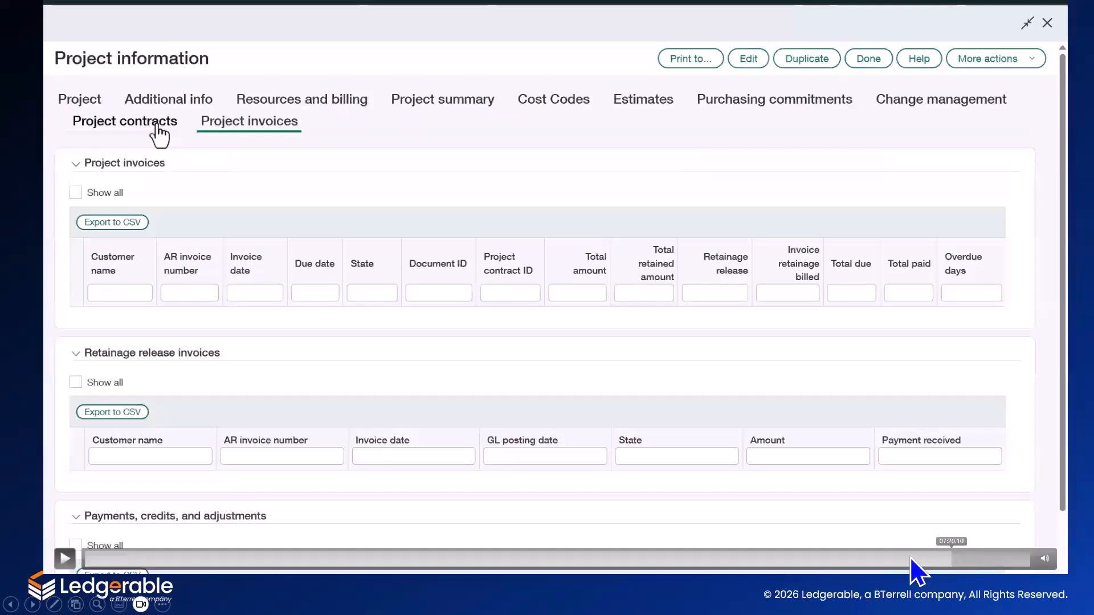
left_click(911, 559)
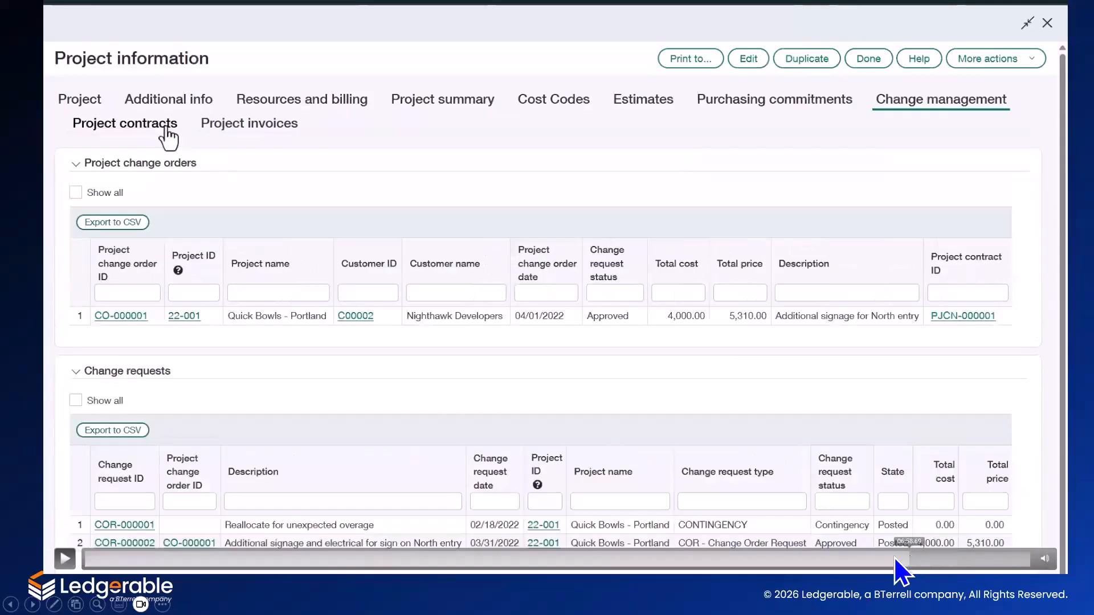
left_click(891, 559)
left_click(870, 559)
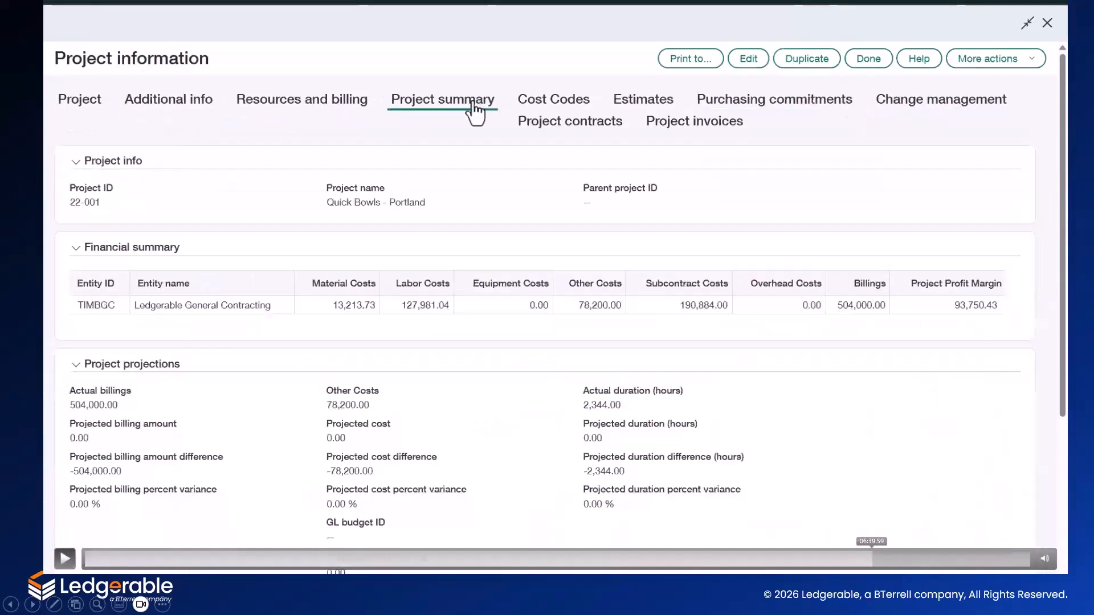
left_click(831, 559)
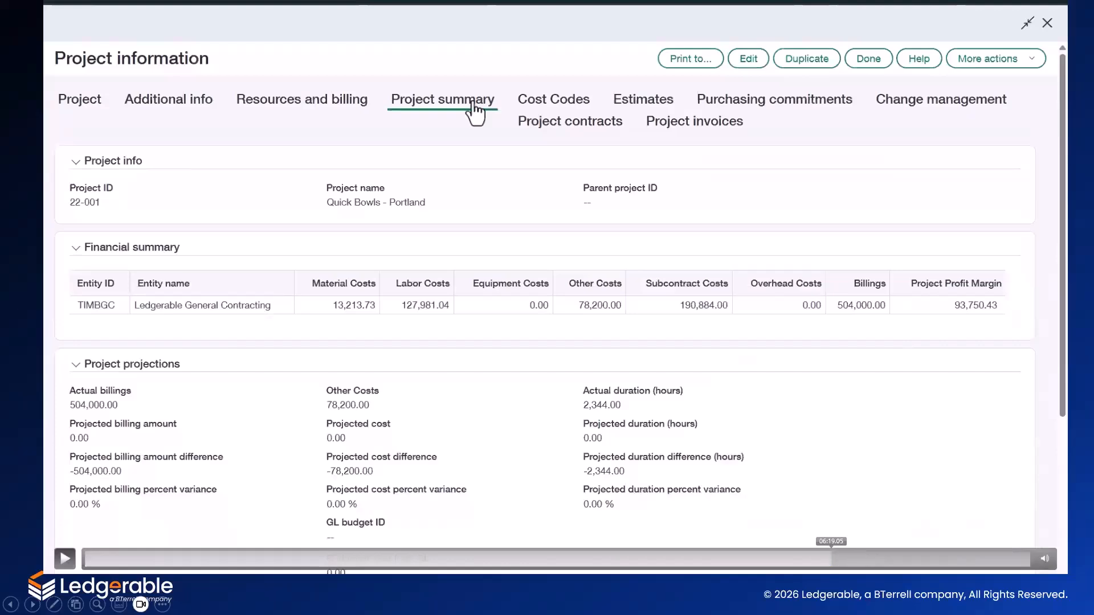
left_click(791, 559)
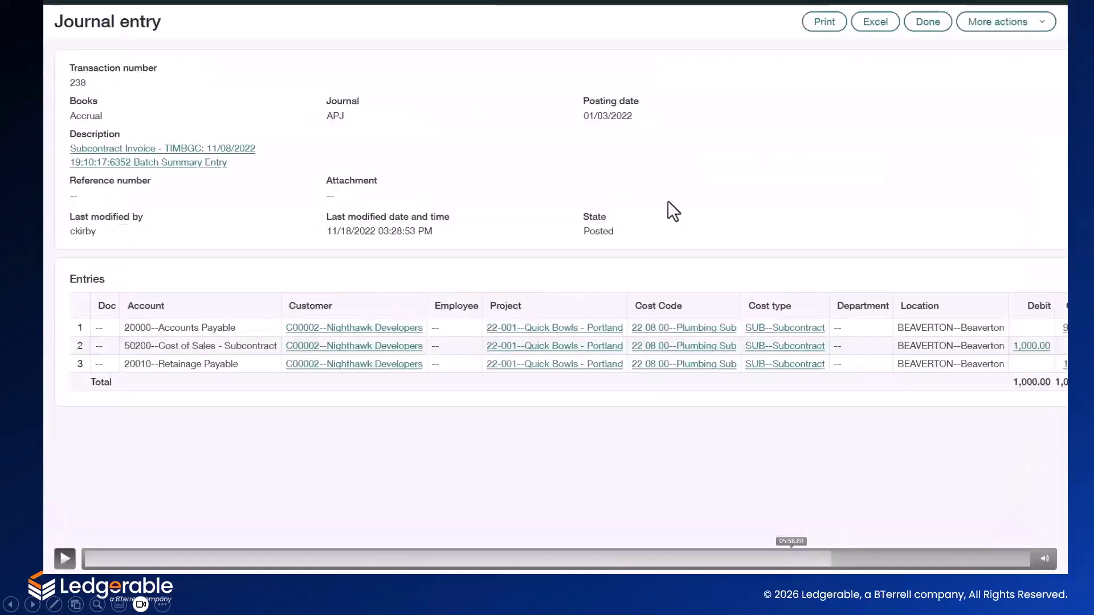
left_click(764, 560)
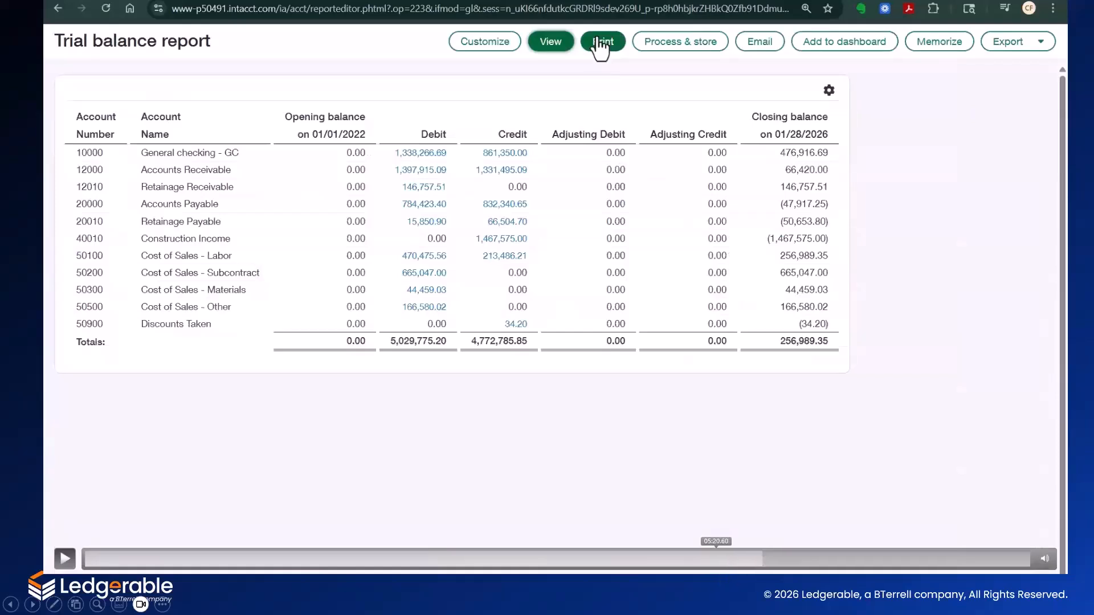
left_click(717, 559)
left_click(710, 559)
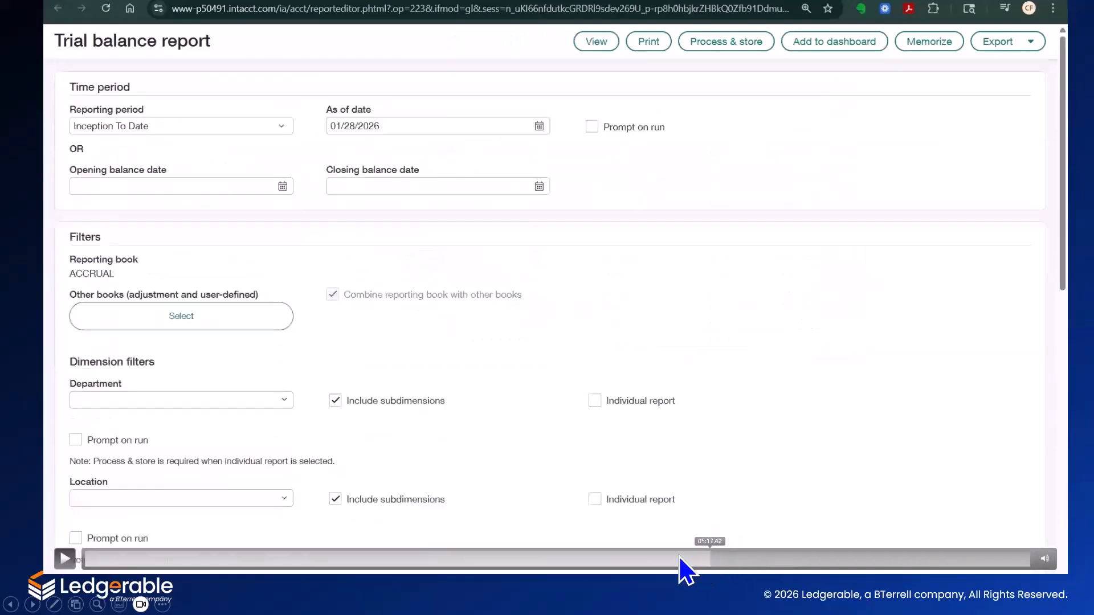
left_click(678, 559)
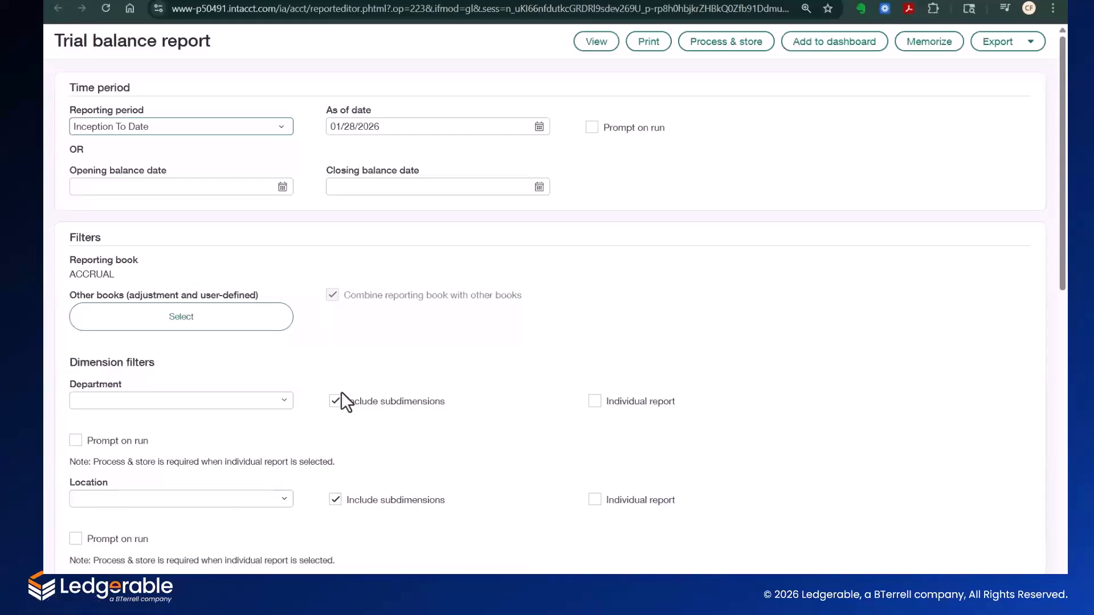
left_click(64, 560)
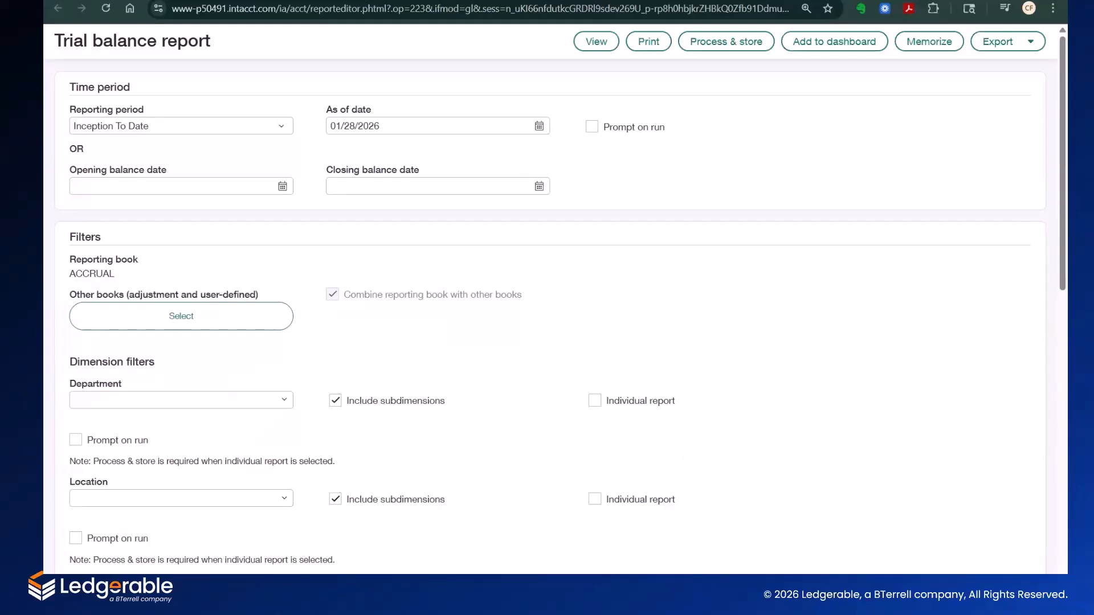
Filter the trial balance report by project type Restaurant and run it on screen
left_click(803, 597)
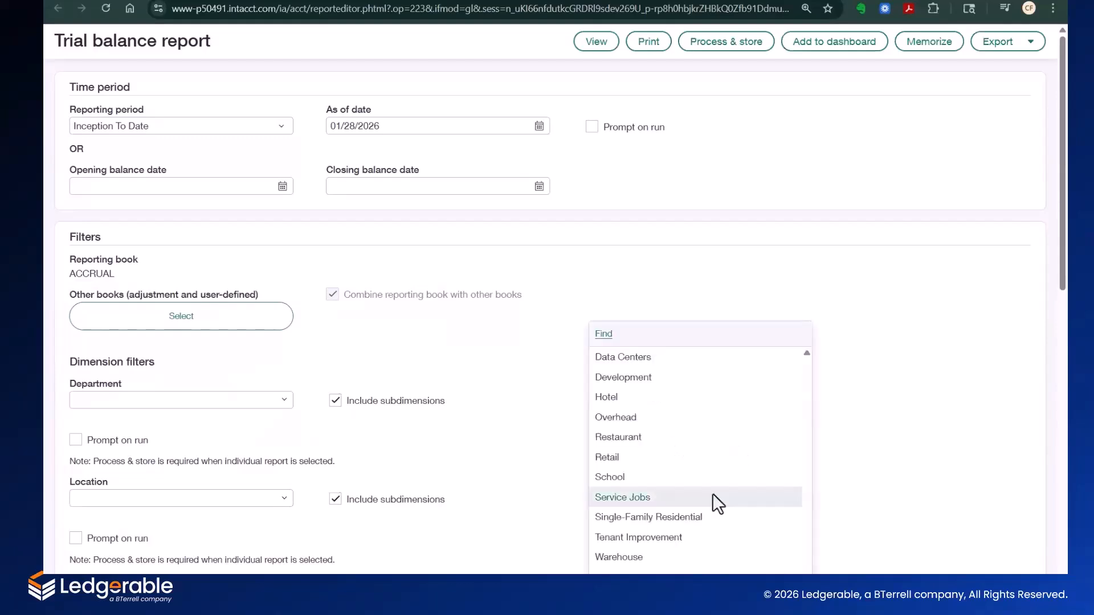
left_click(688, 437)
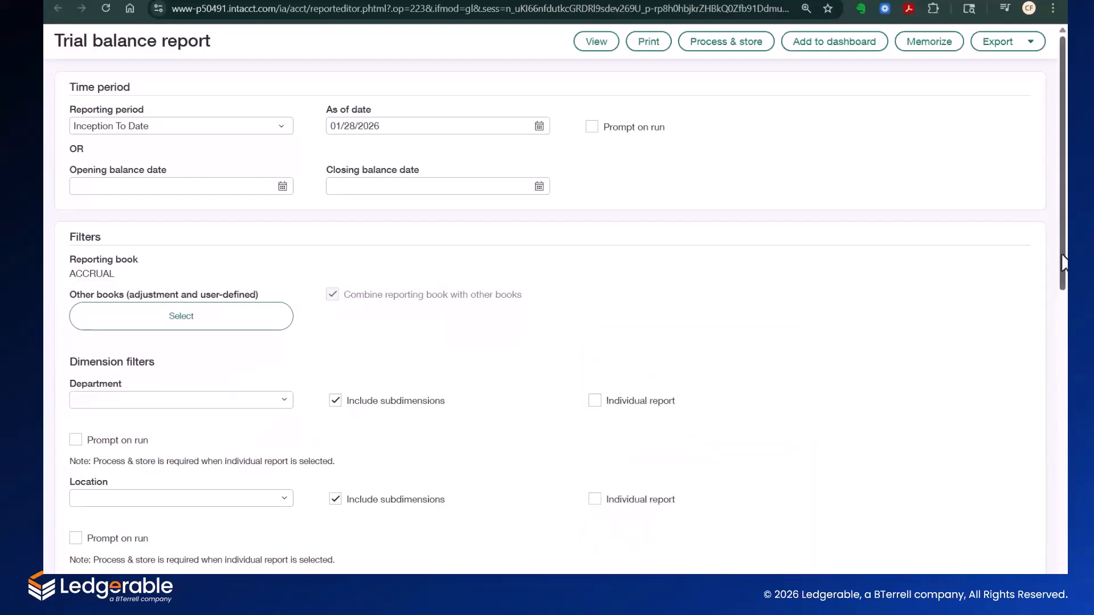
left_click_drag(1062, 257, 1053, 436)
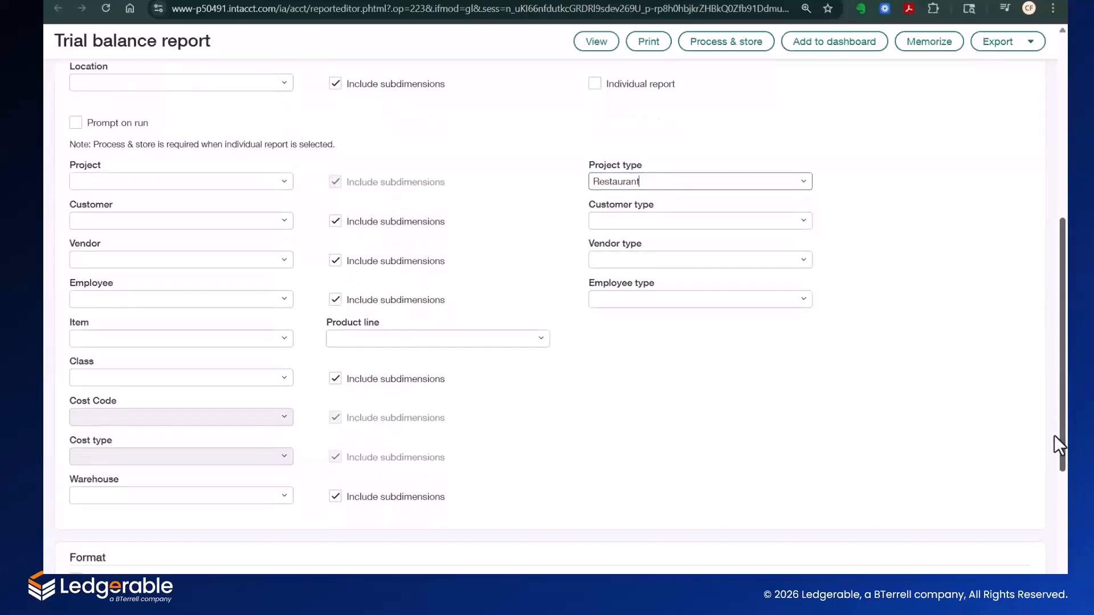
left_click_drag(1054, 435, 1052, 575)
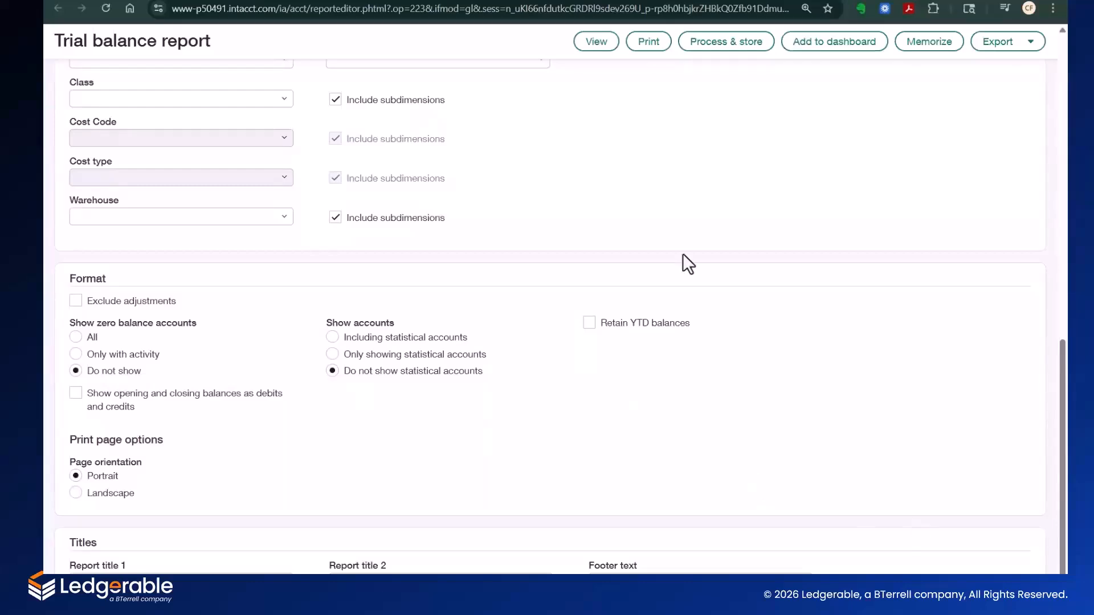
left_click(596, 42)
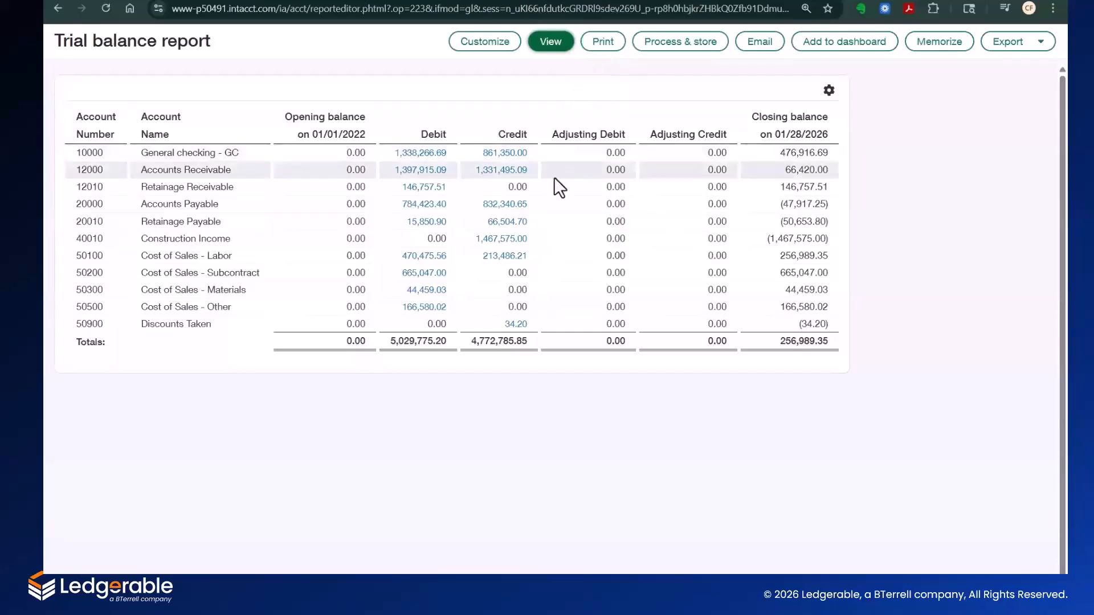
Drill down from the Cost of Sales - Subcontract debit to its General Ledger report and open the first entry, posted 01/03/2022
left_click(436, 280)
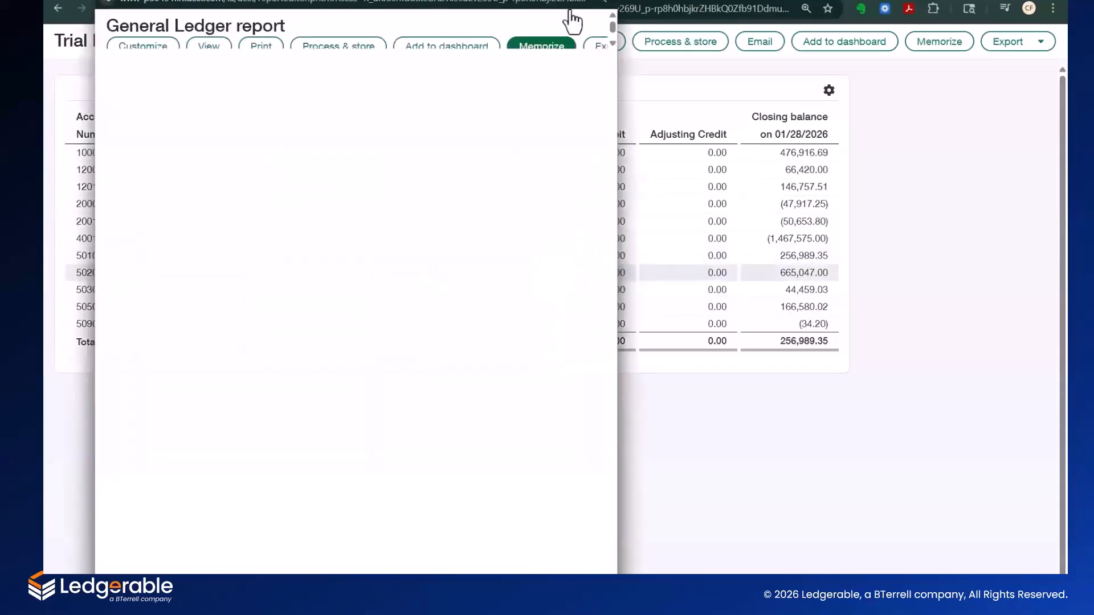
key("super+Up")
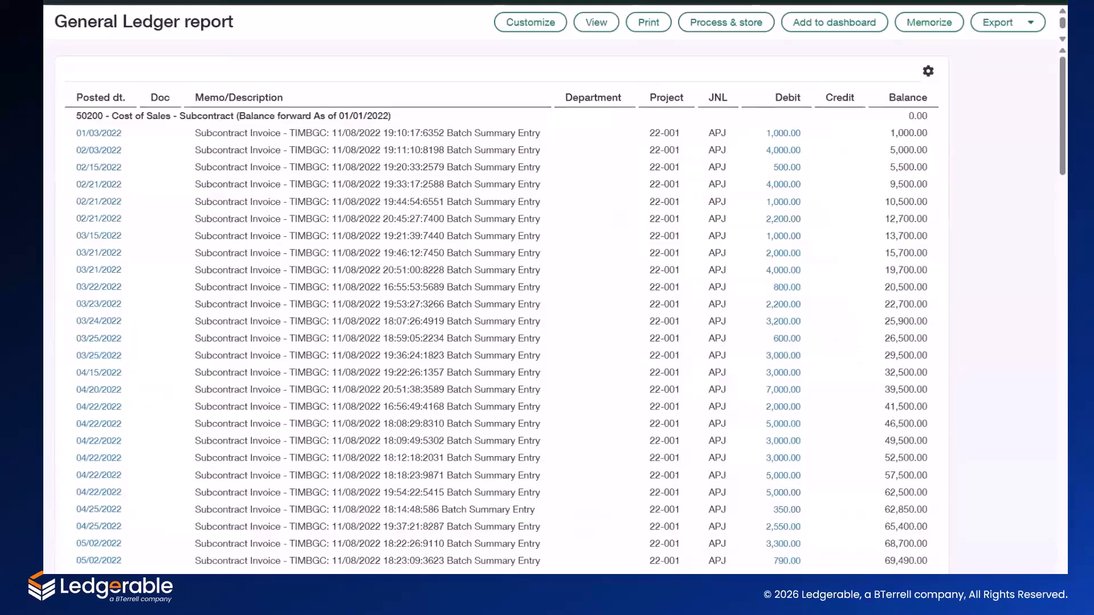
left_click(114, 136)
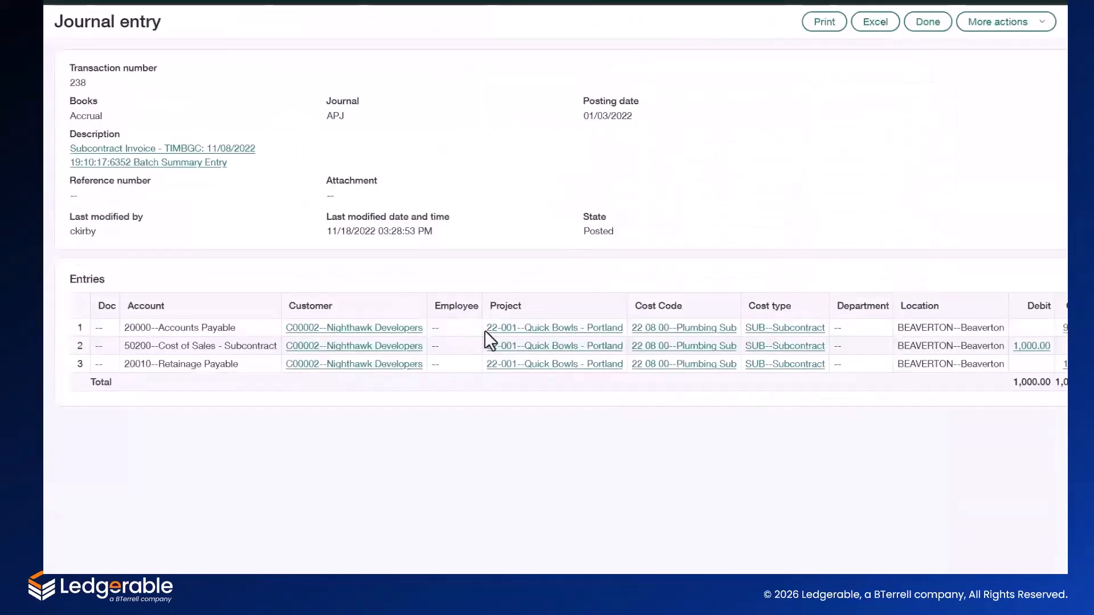
Check the entry's 22 08 00--Plumbing Sub cost code details, then open the 22-001--Quick Bowls - Portland project record full size
left_click(730, 344)
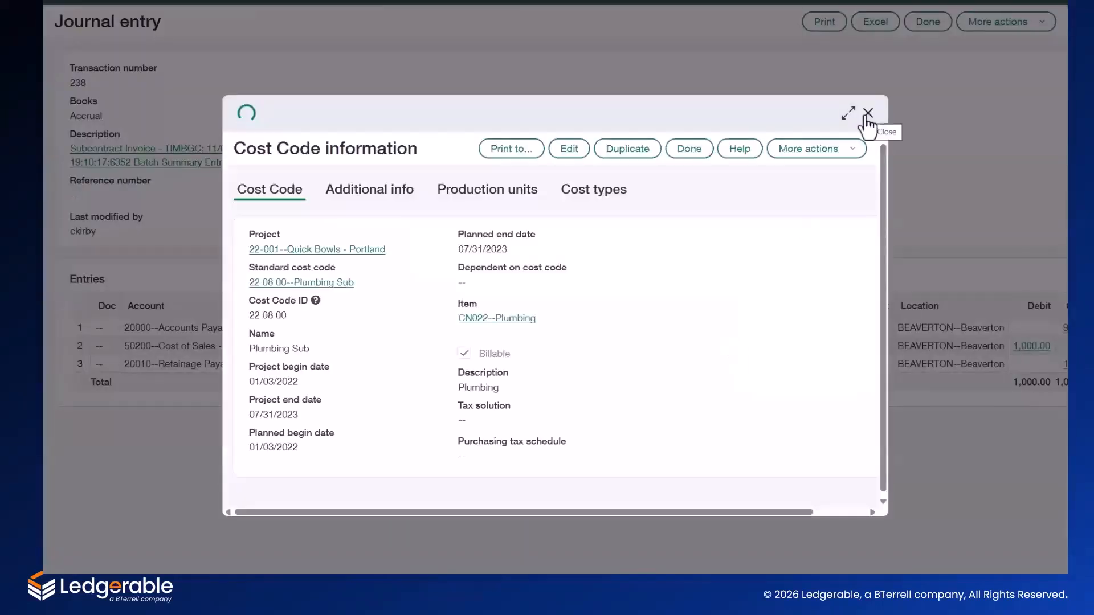
left_click(867, 114)
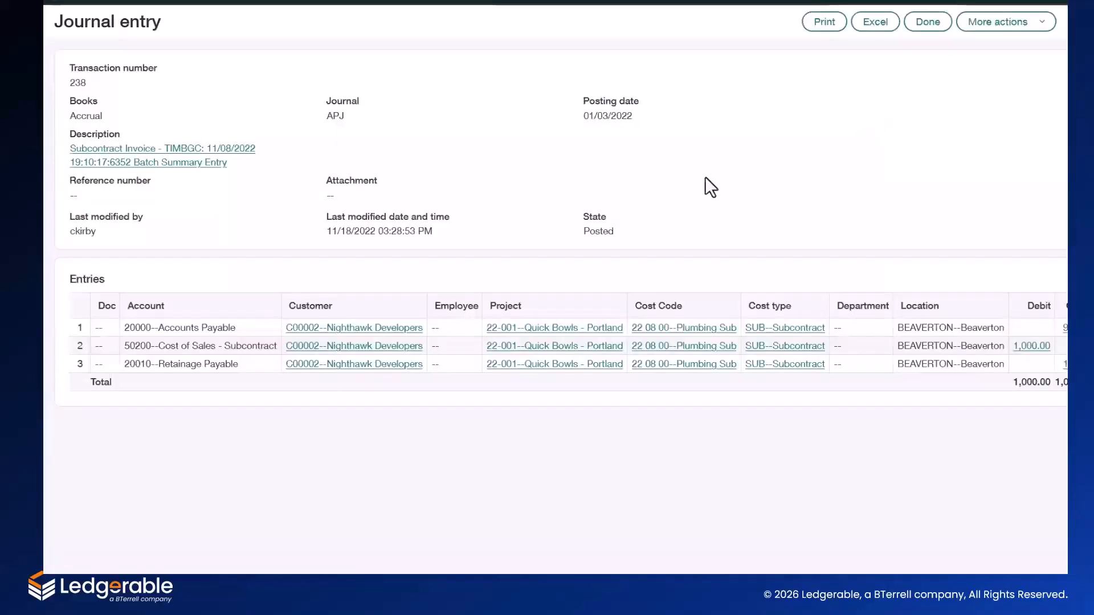
left_click(536, 331)
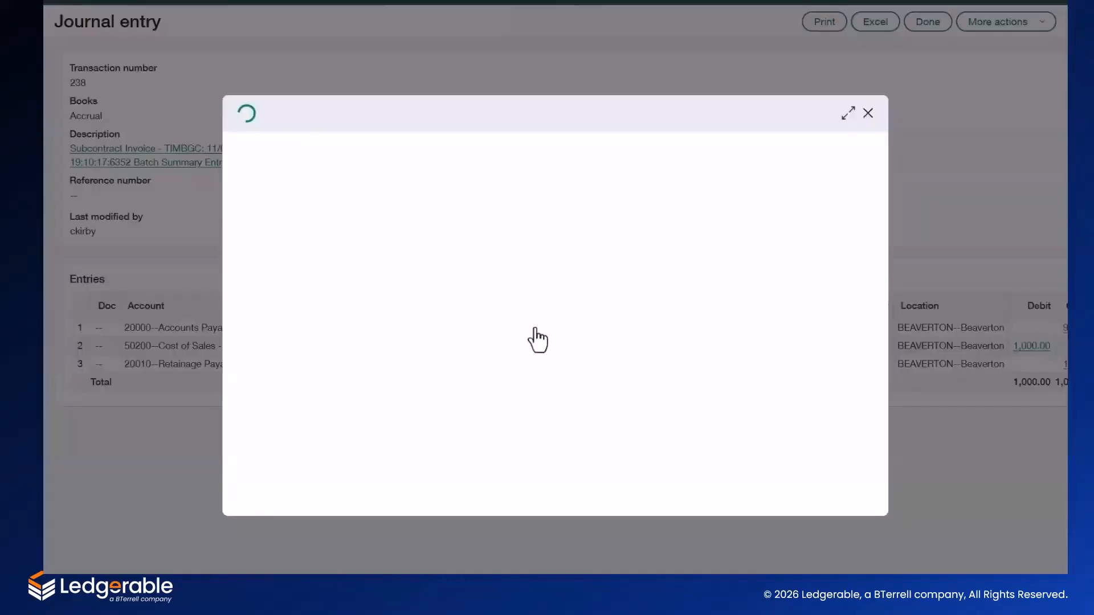
left_click(851, 112)
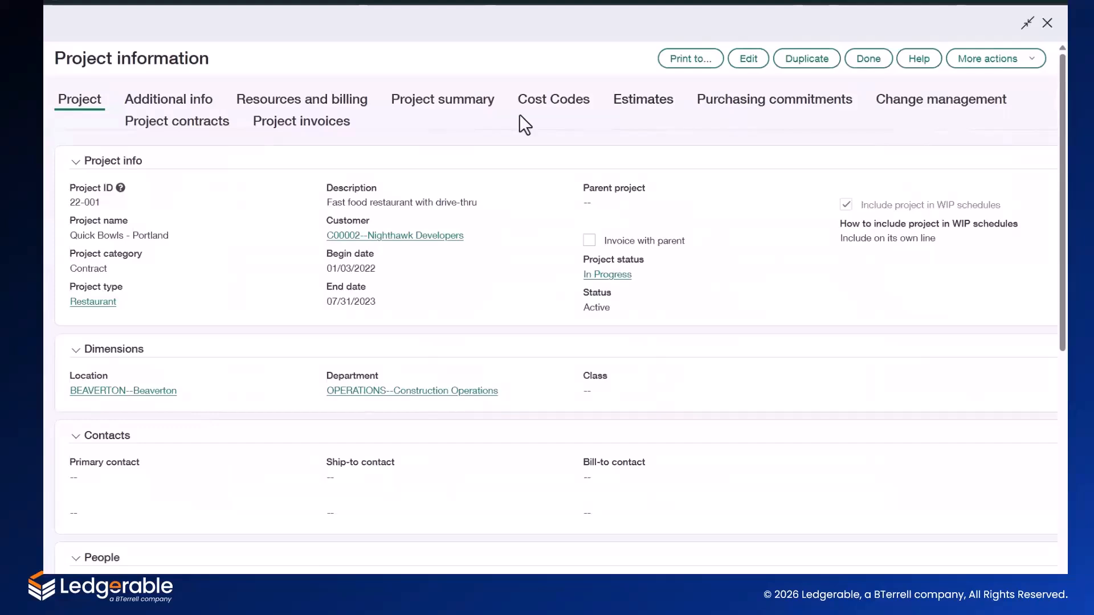
Review the project's summary, estimates and purchasing commitments, including the columns of the primary documents list
left_click(473, 103)
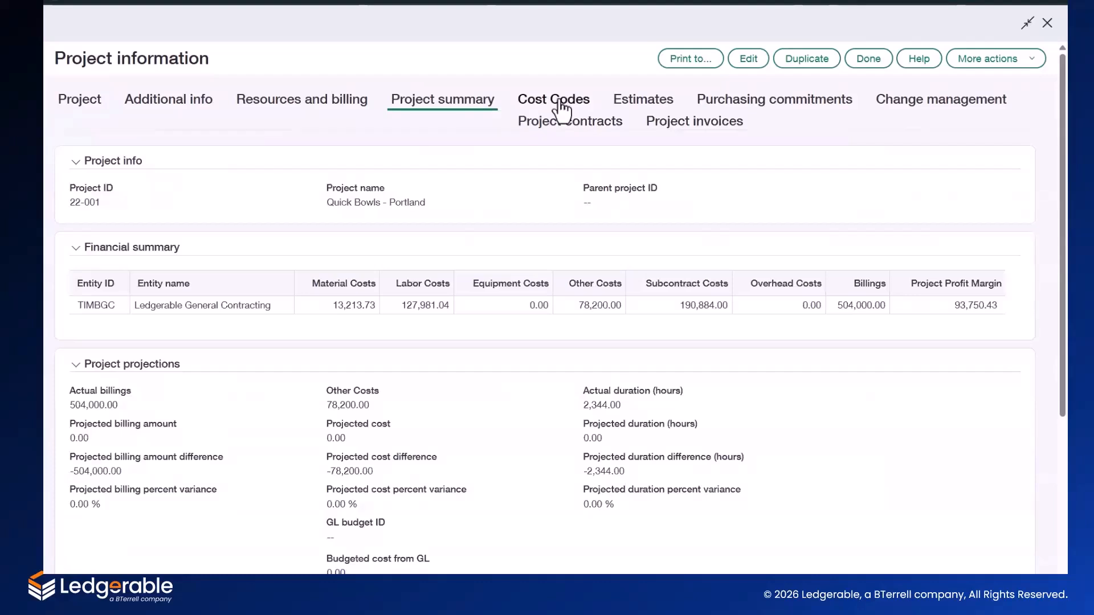
left_click(642, 105)
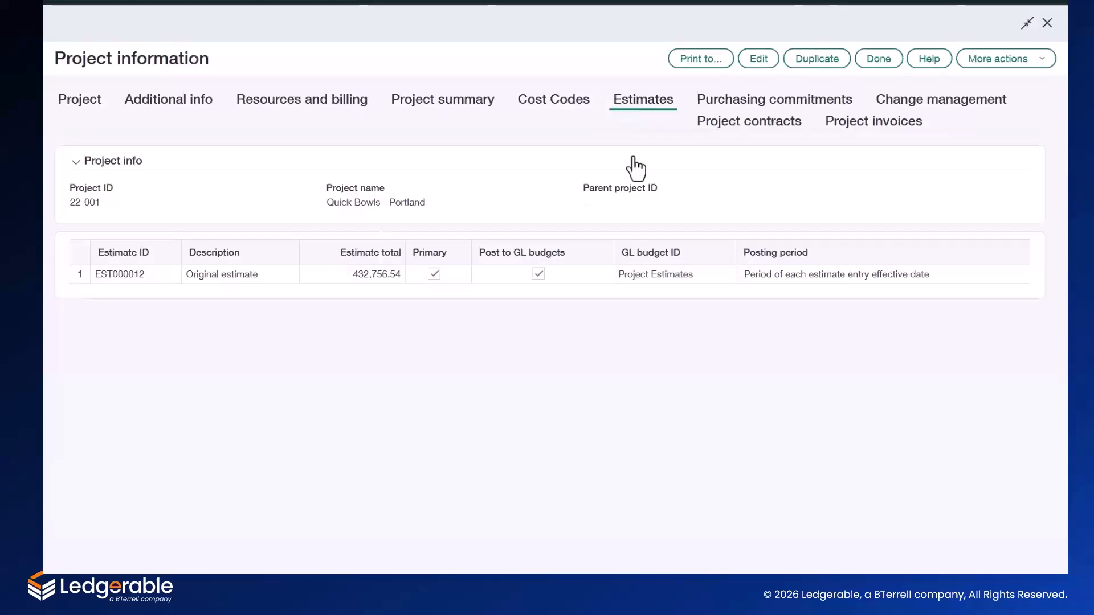
left_click(748, 105)
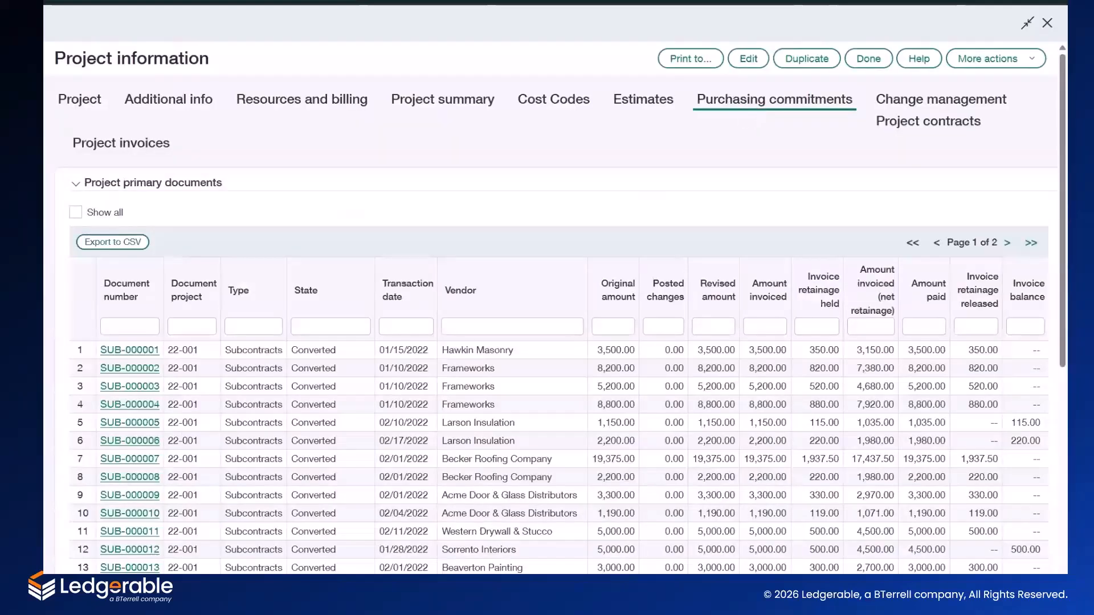
scroll(555, 365, "right", 1)
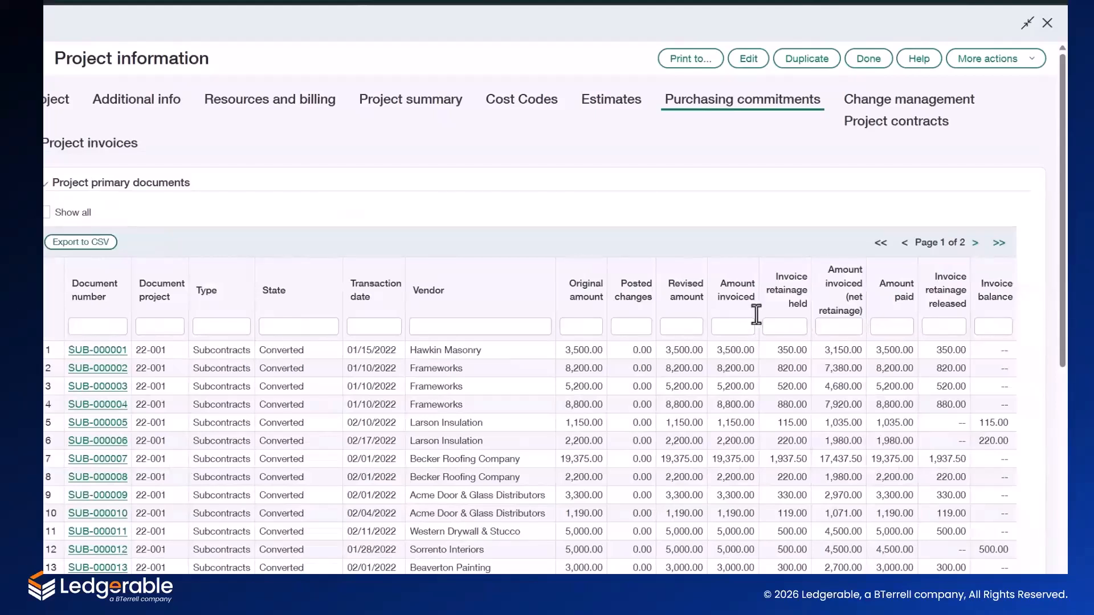
Review the project's change management, contracts and invoices, and open the AR invoice dated 03/31/2022
left_click(893, 104)
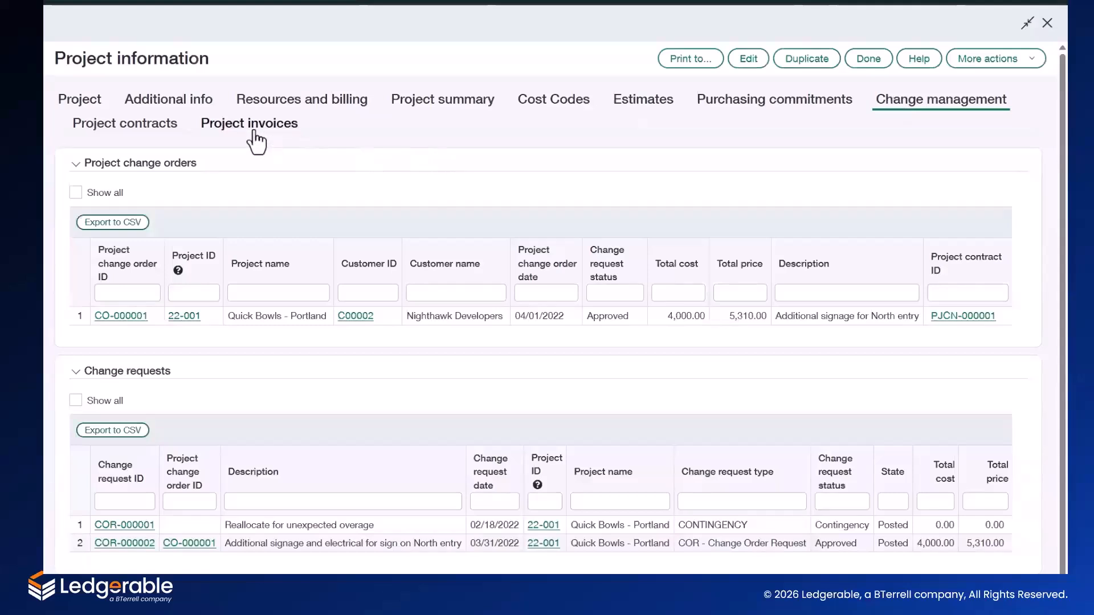
left_click(169, 134)
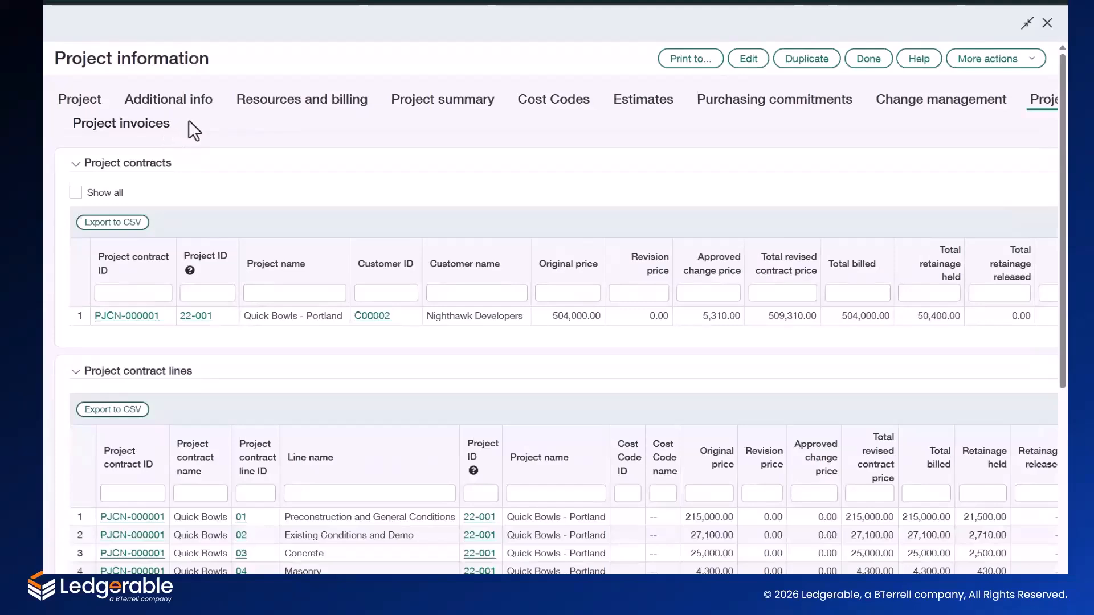
left_click(158, 126)
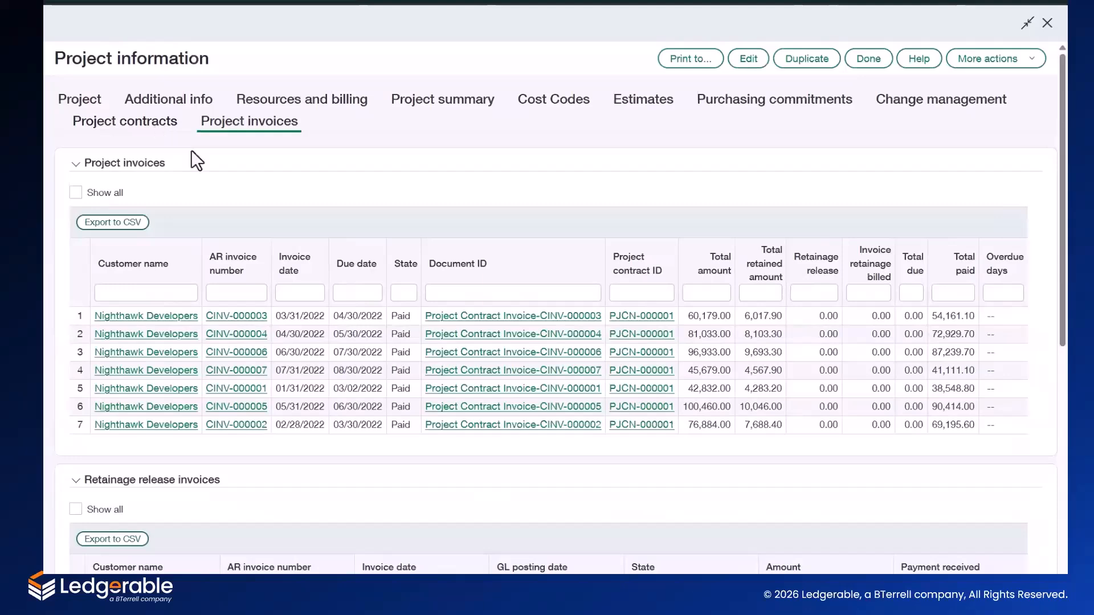
left_click(243, 317)
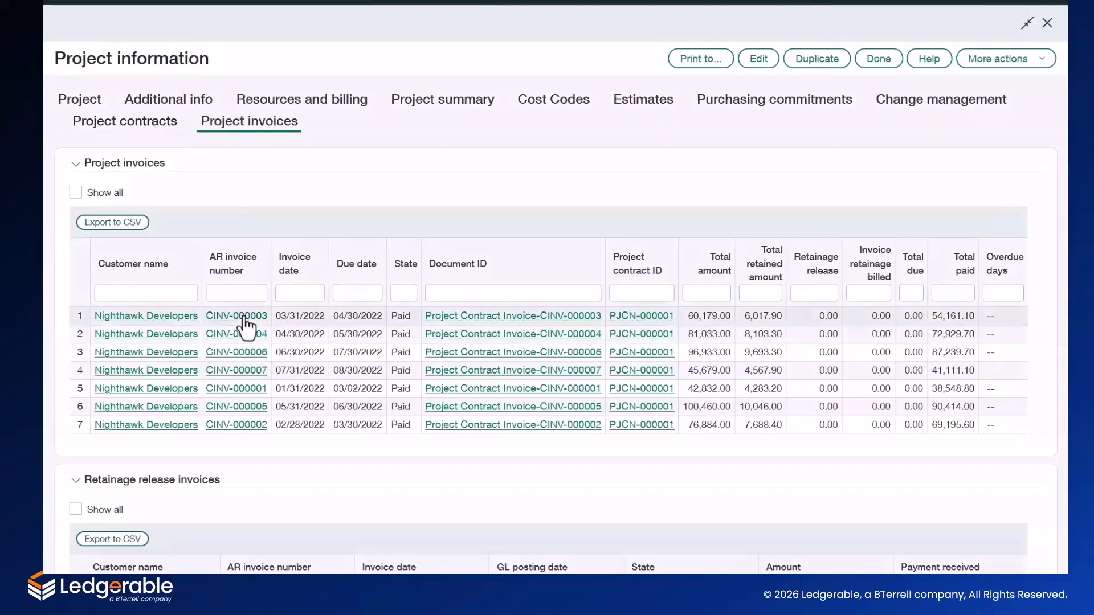